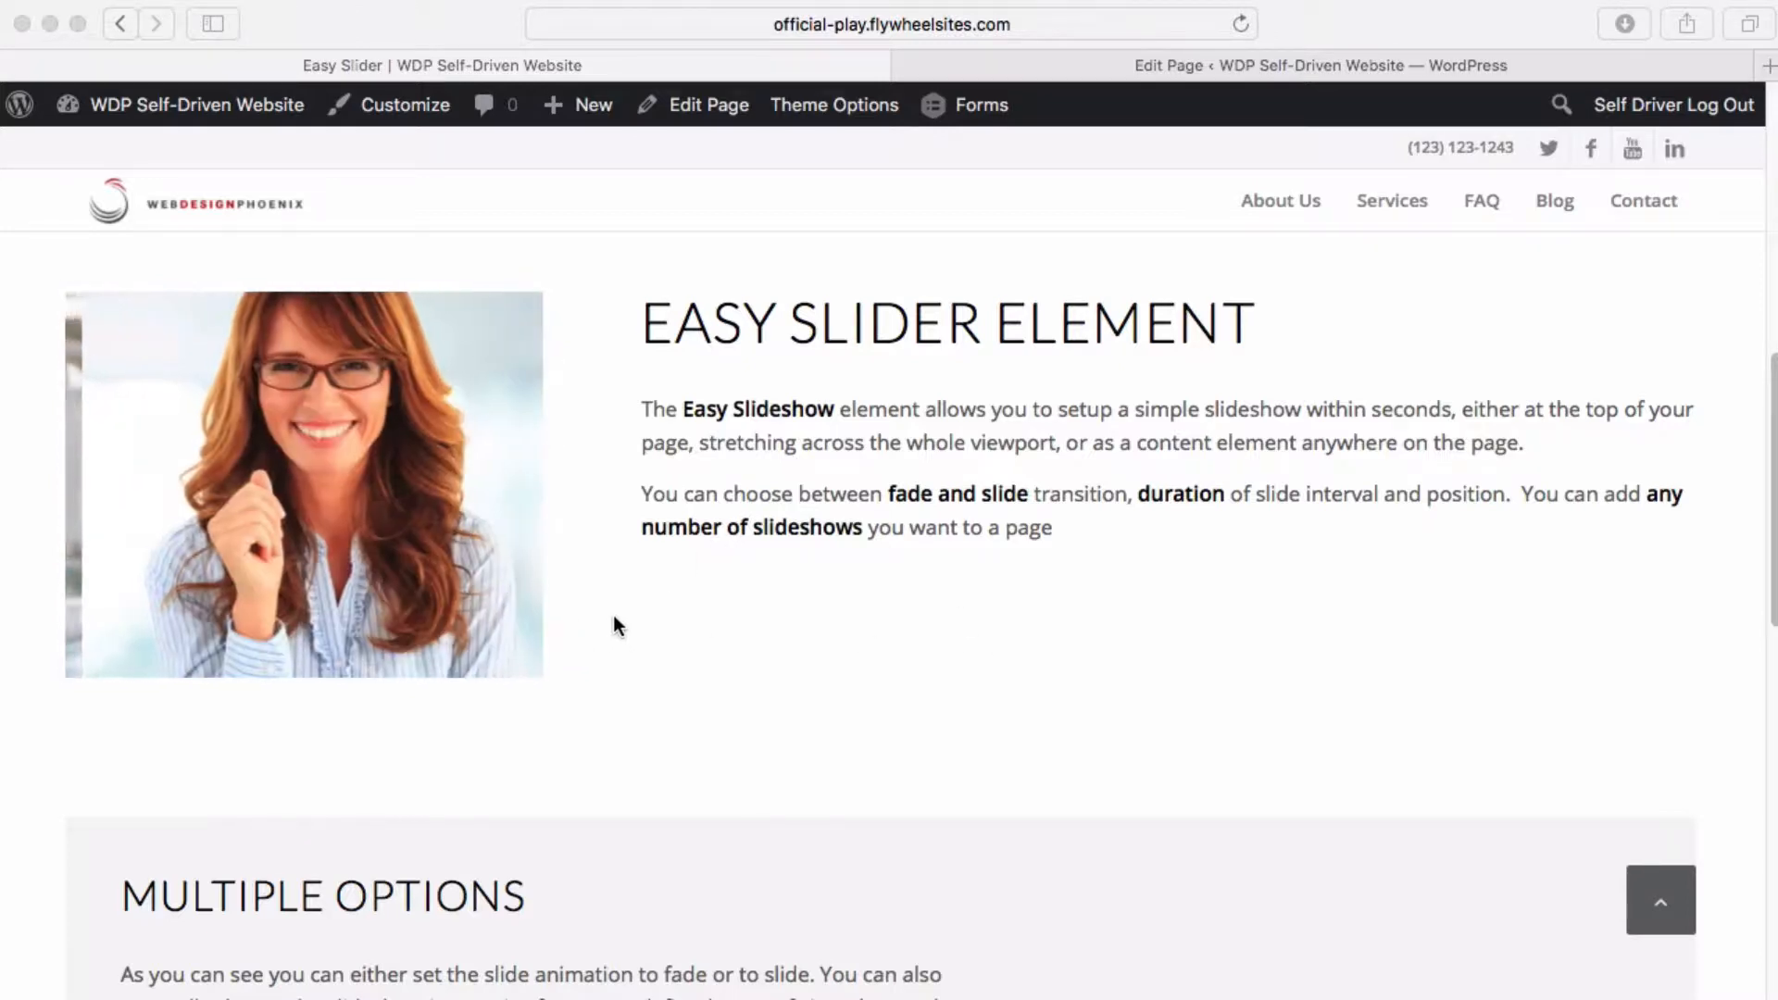
Switch to the Easy Slider page's editor, show the media elements, and open the one-third column's Easy Slider element for editing
click(1170, 74)
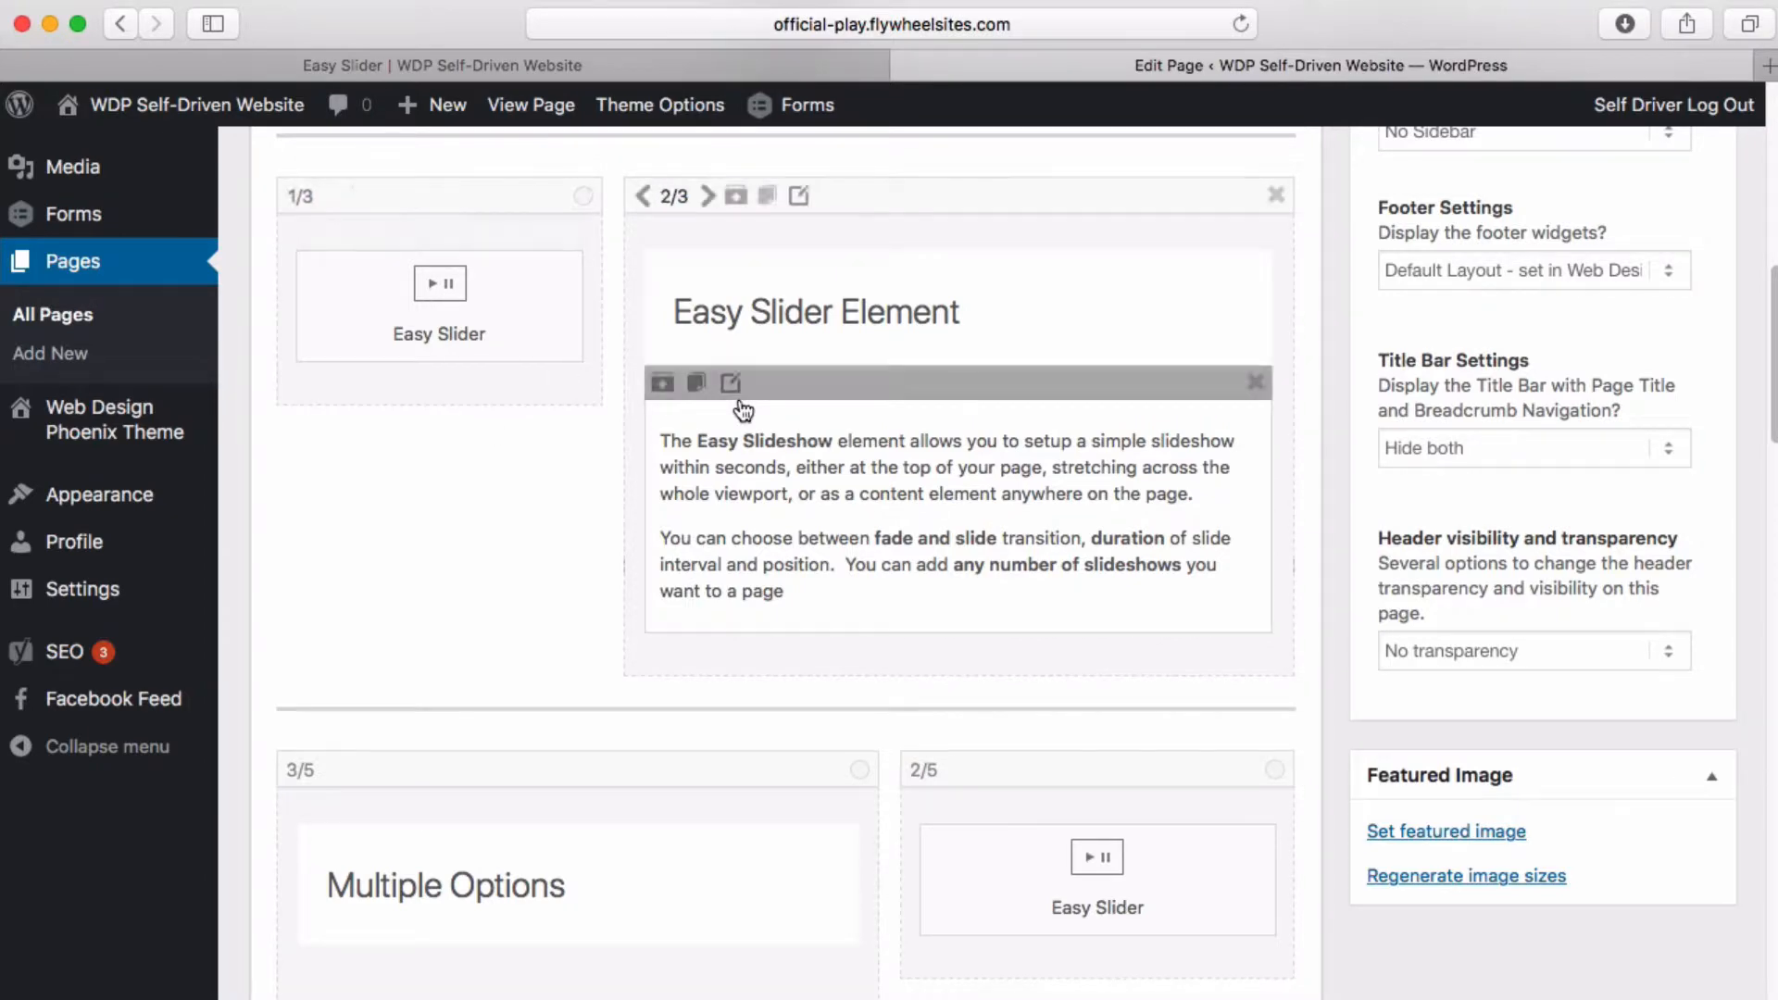
scroll(759, 416, up, 10)
click(717, 577)
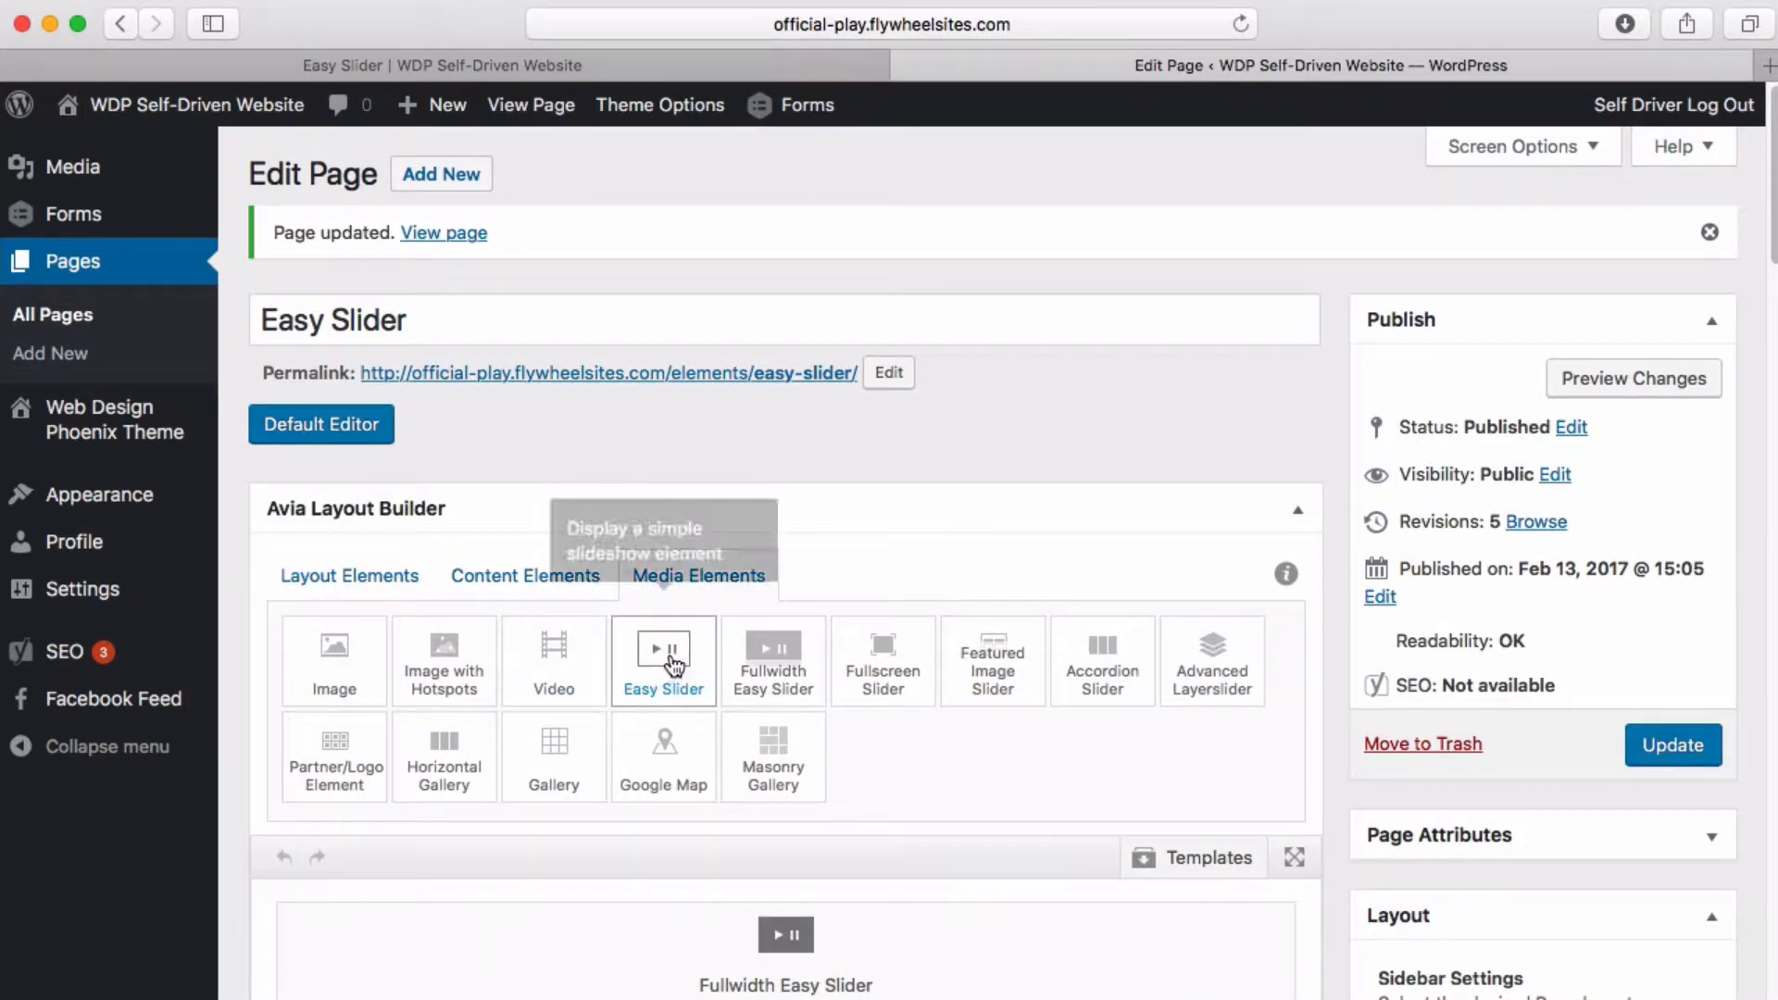
scroll(687, 695, down, 7)
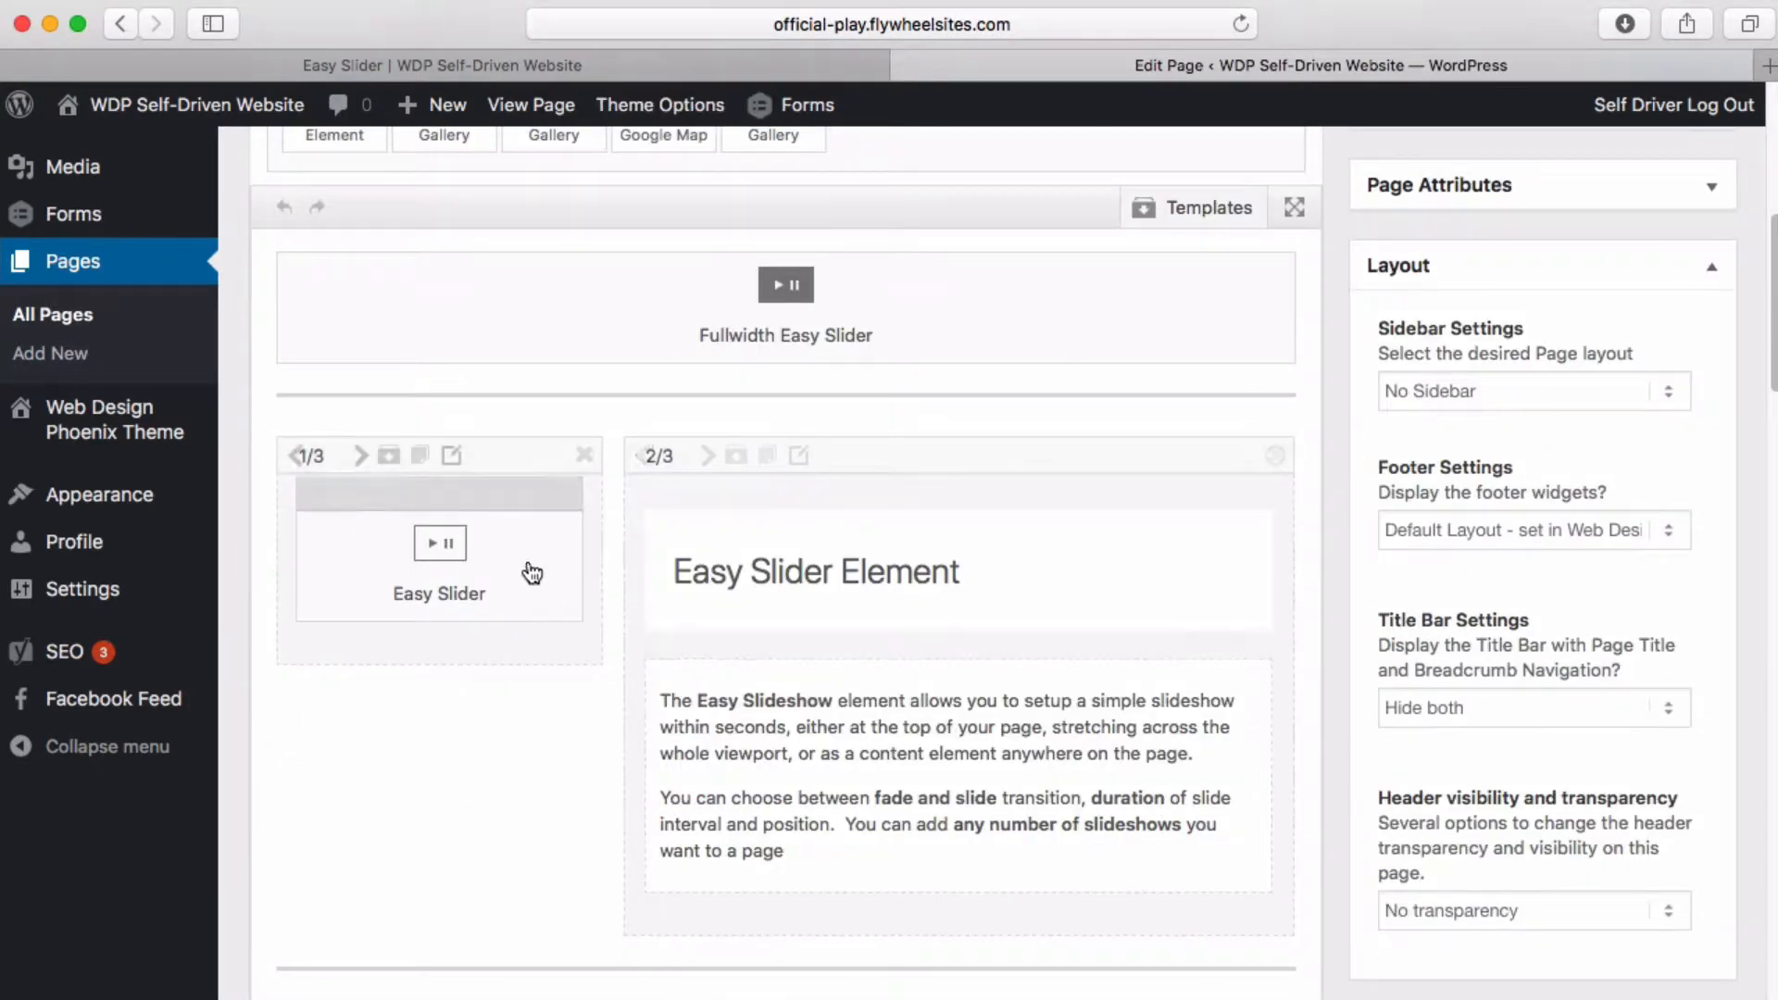
click(507, 569)
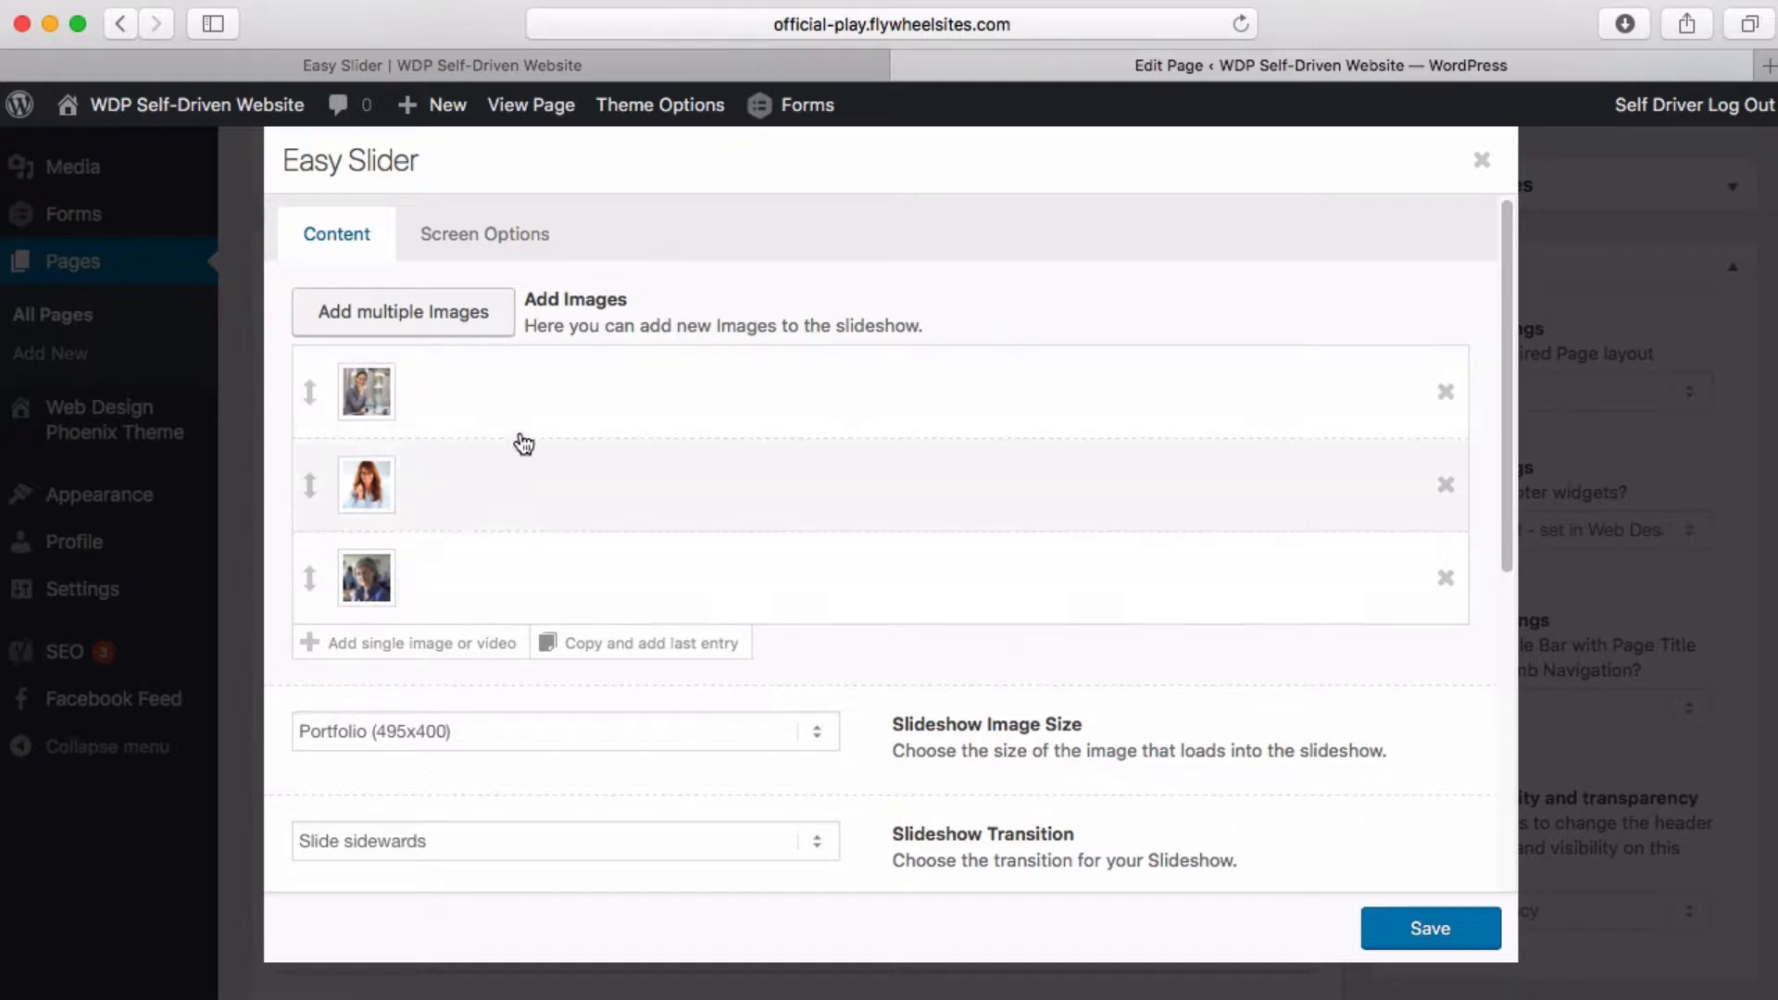
Choose Portfolio (495x400) as the slideshow image size
scroll(614, 431, down, 1)
scroll(618, 439, down, 5)
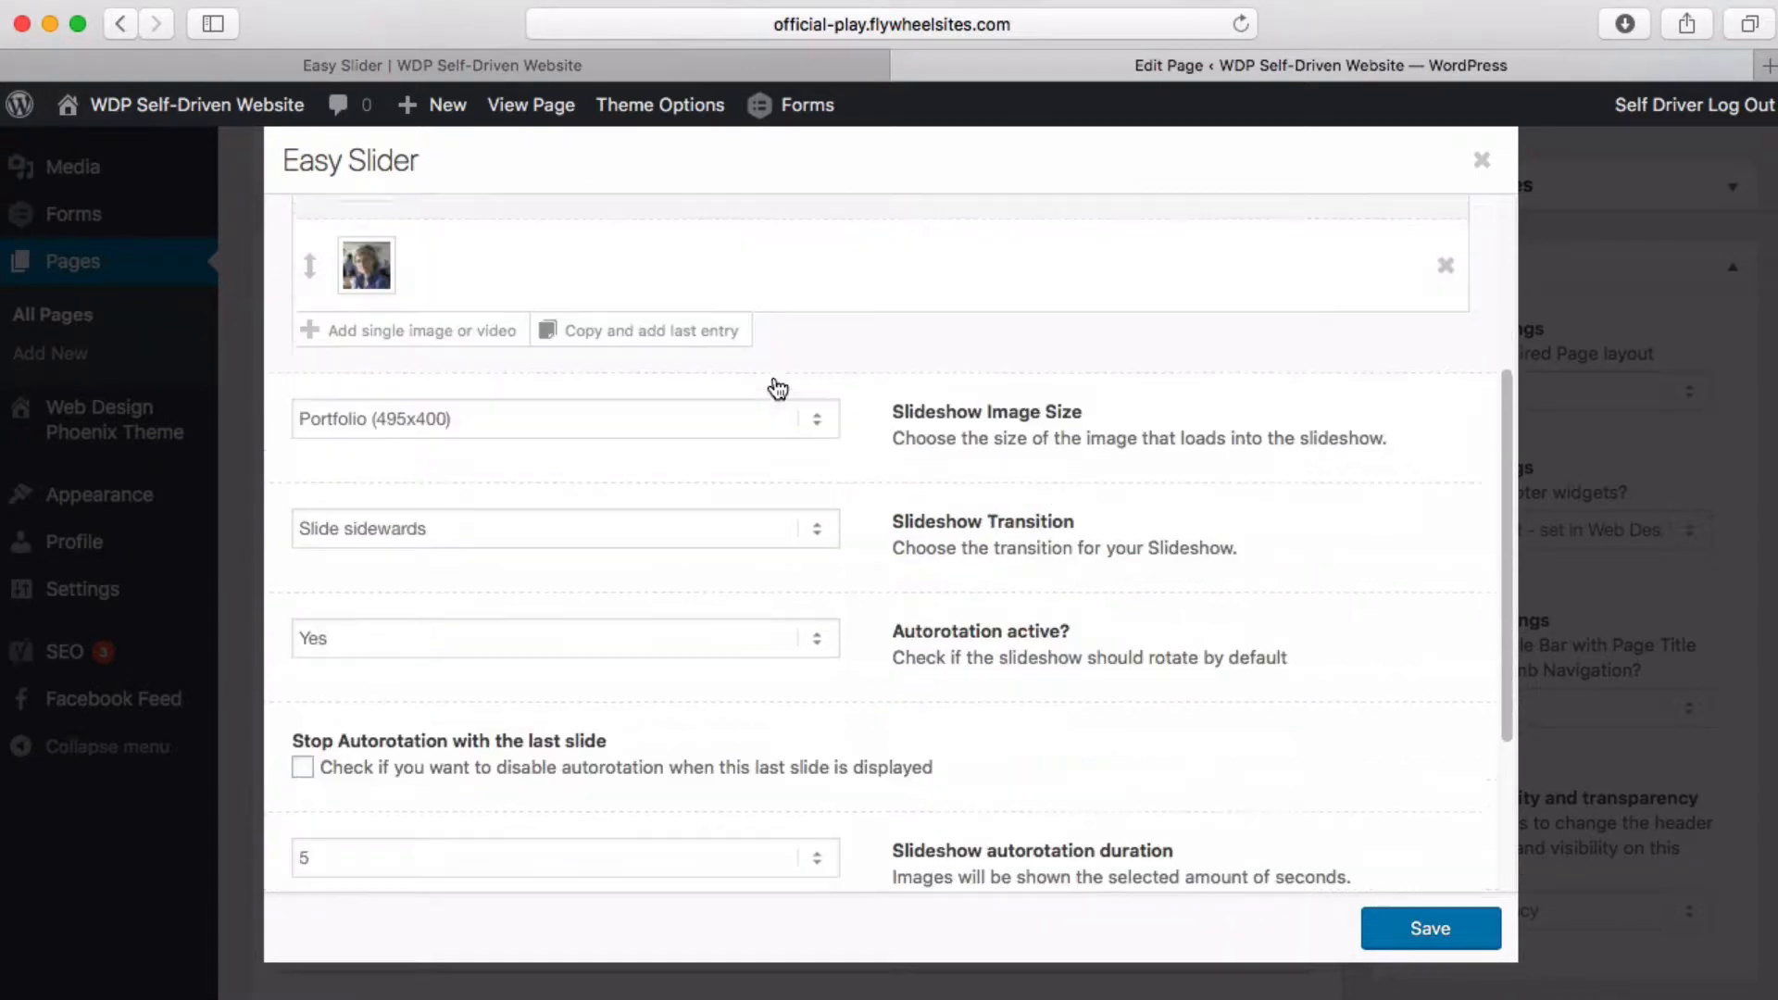
scroll(764, 380, down, 1)
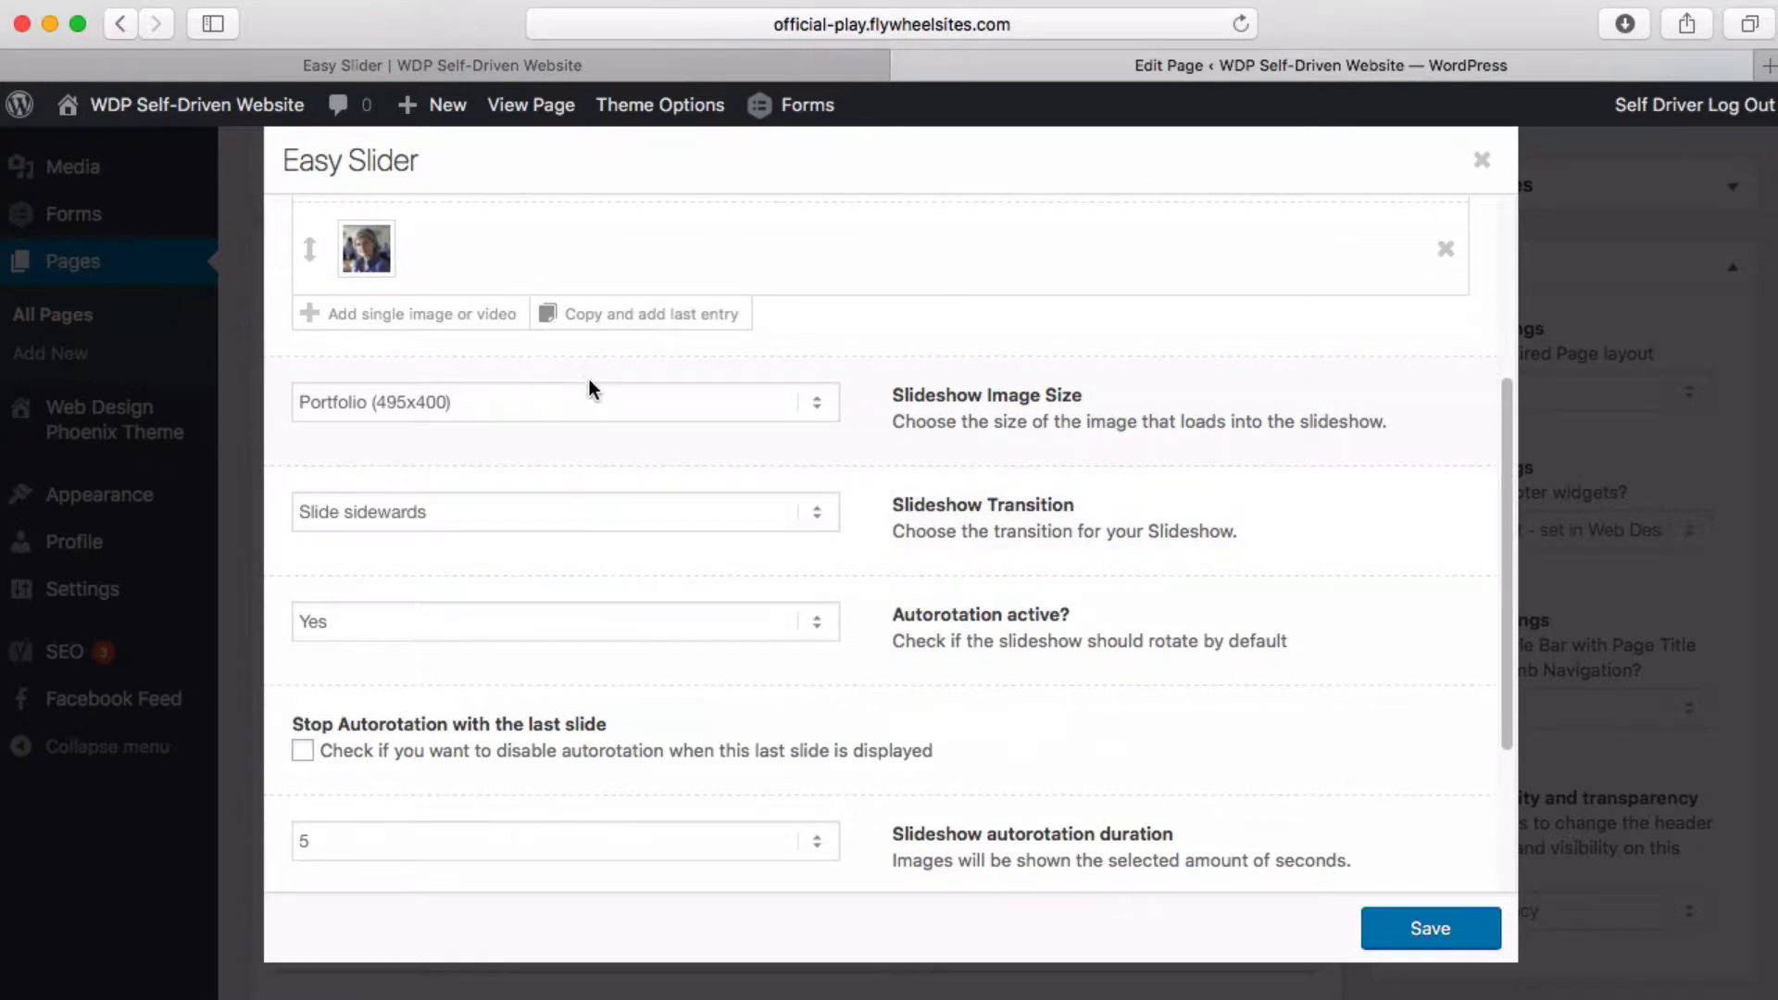
click(593, 404)
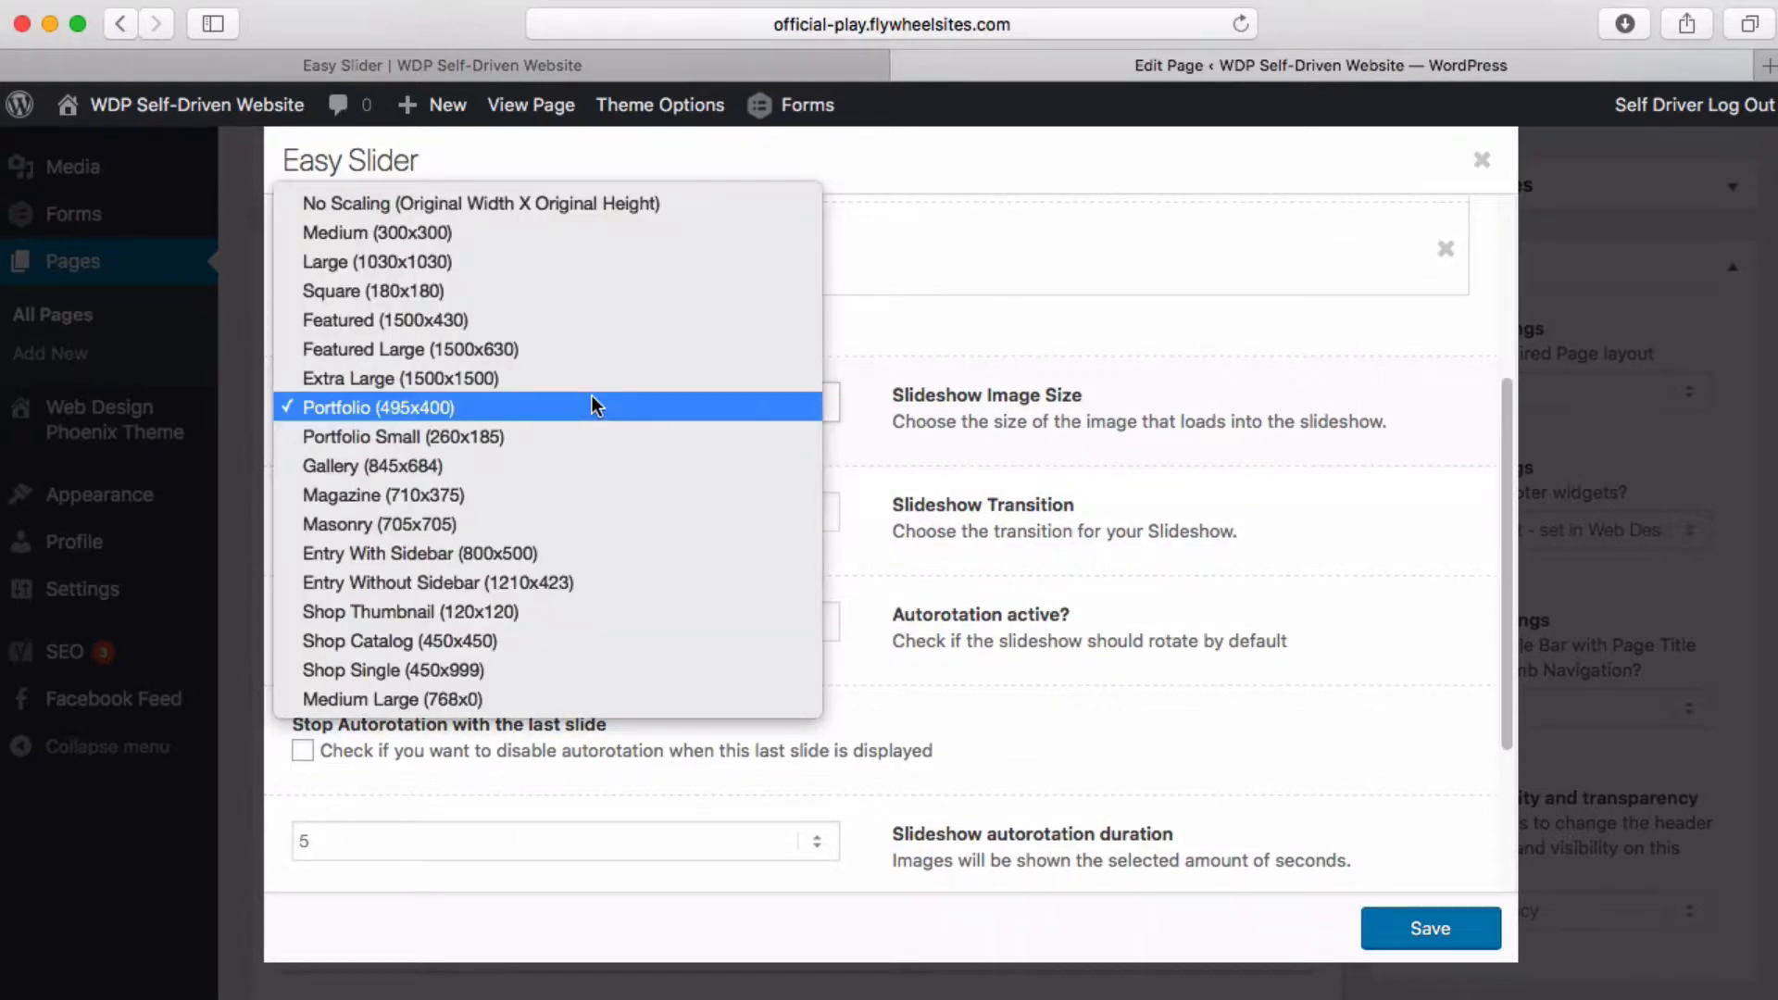
click(699, 408)
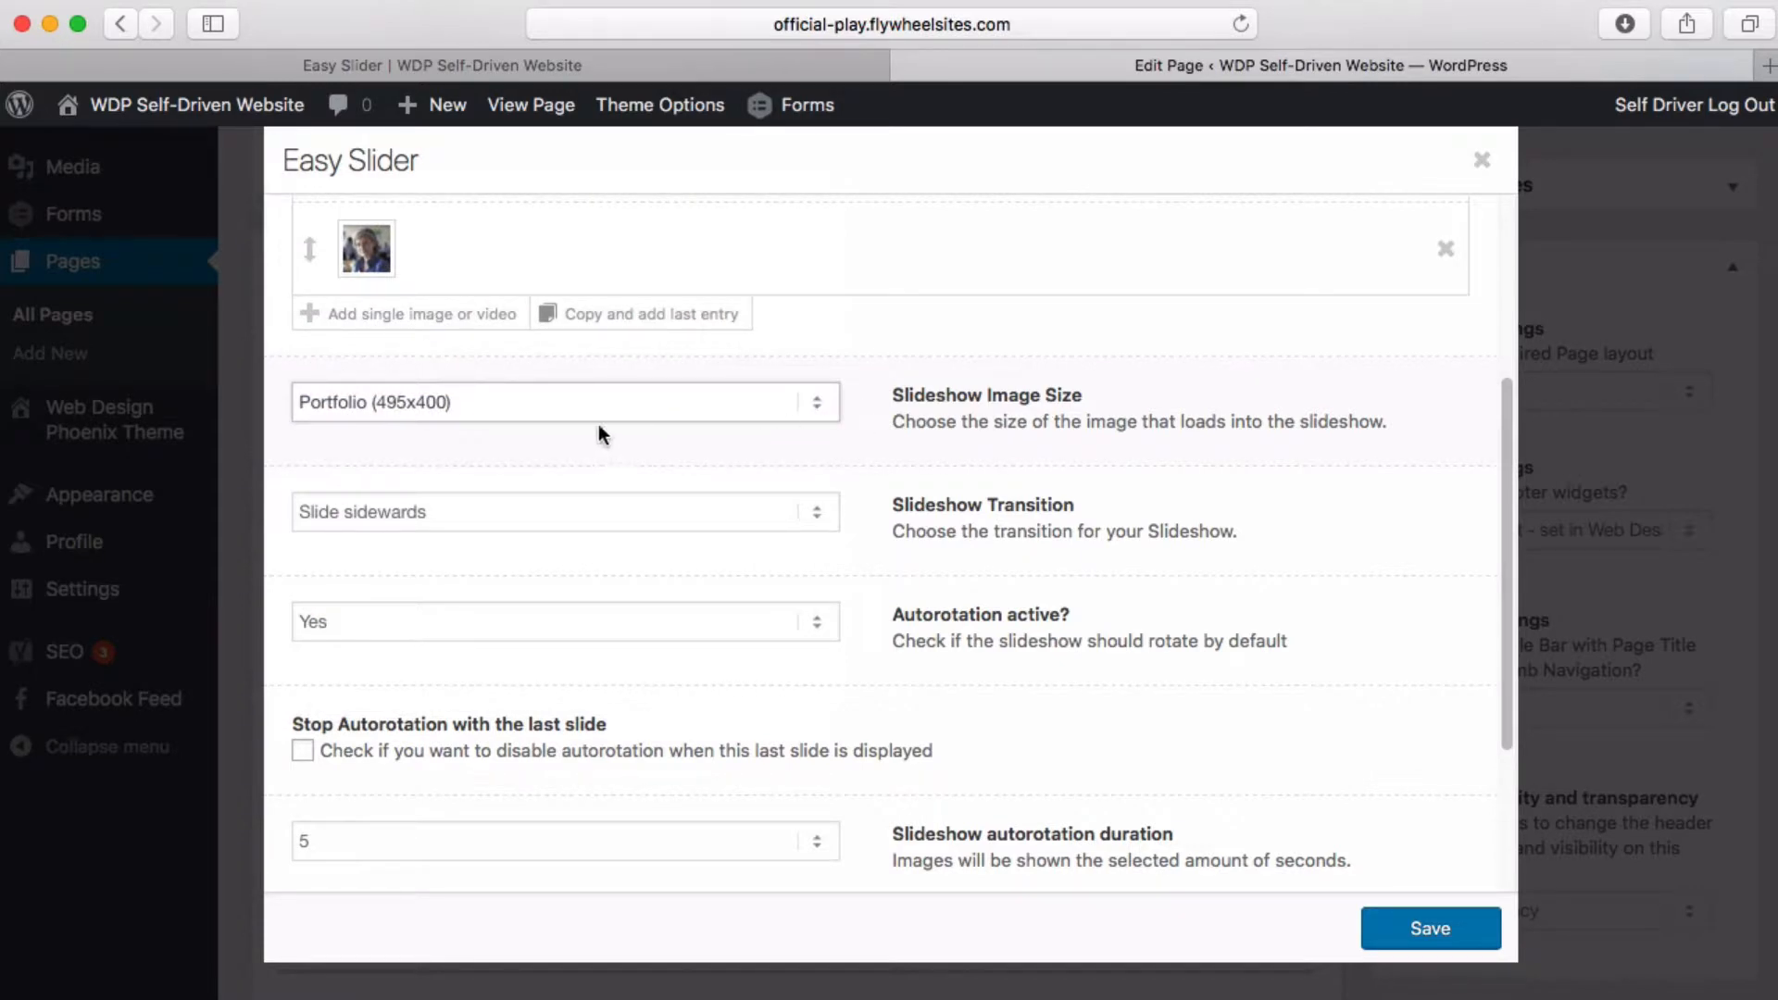
Set the slideshow transition to Slide sidewards, check it on the live page, and set autorotation to Yes
scroll(586, 425, down, 2)
click(525, 463)
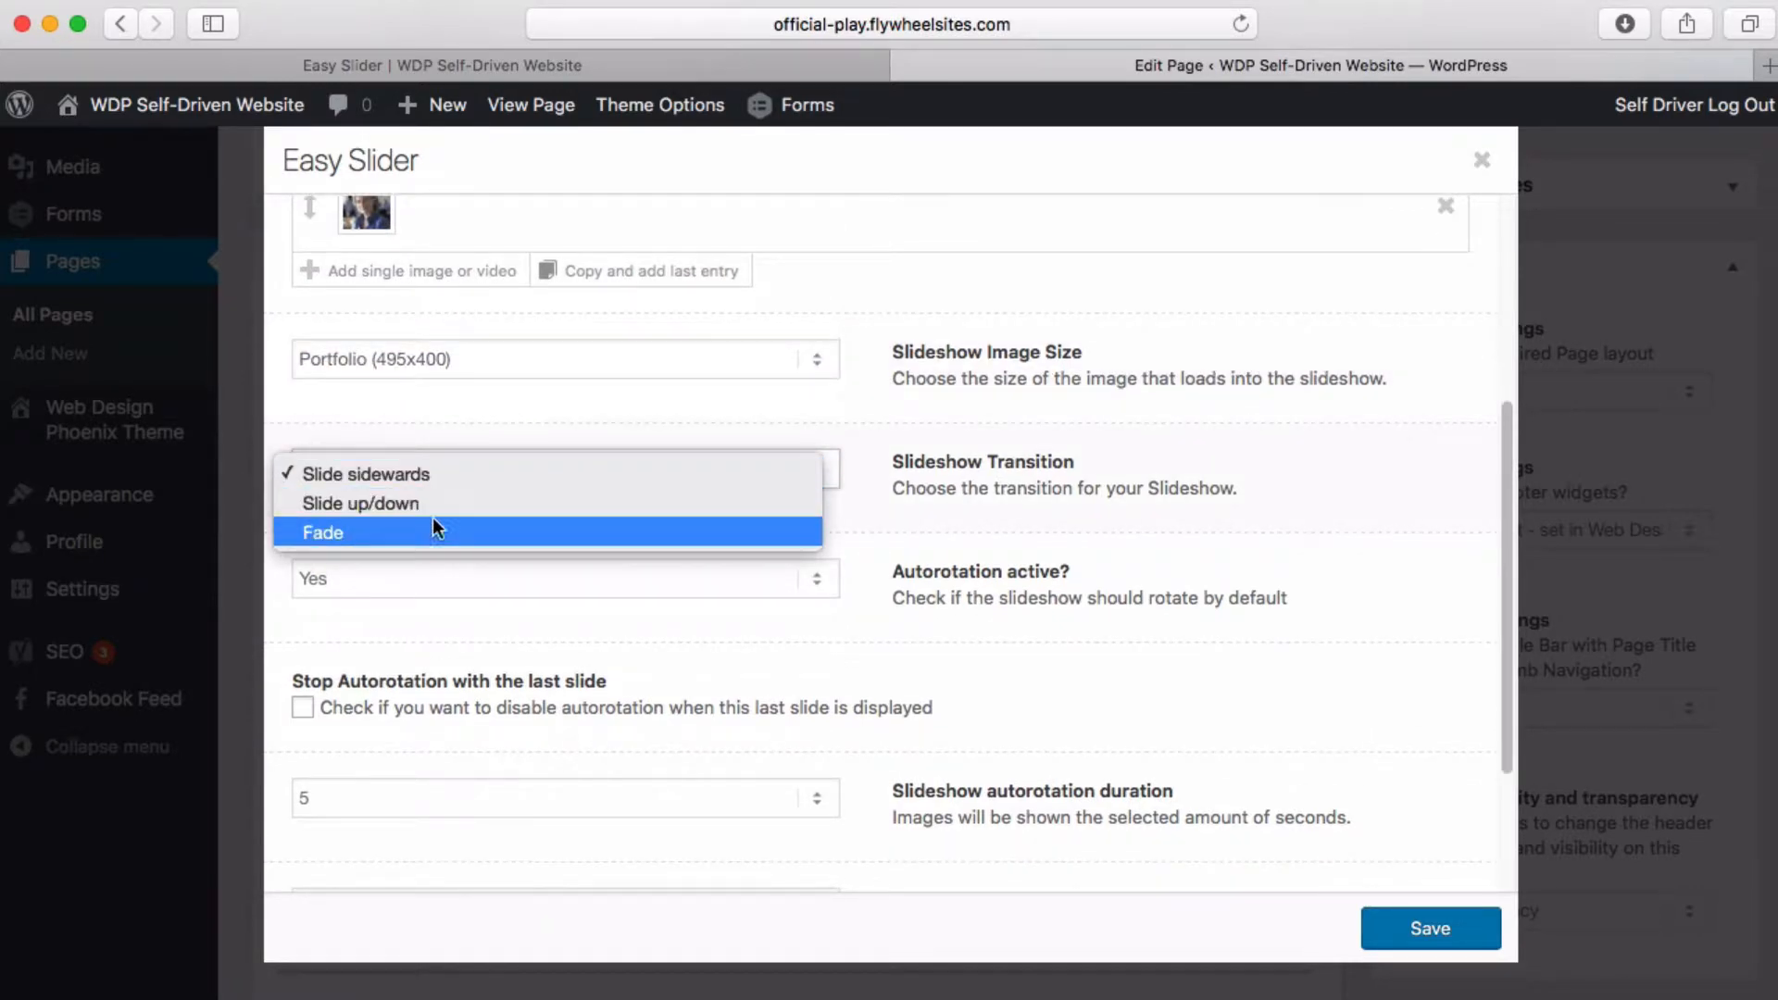
click(430, 465)
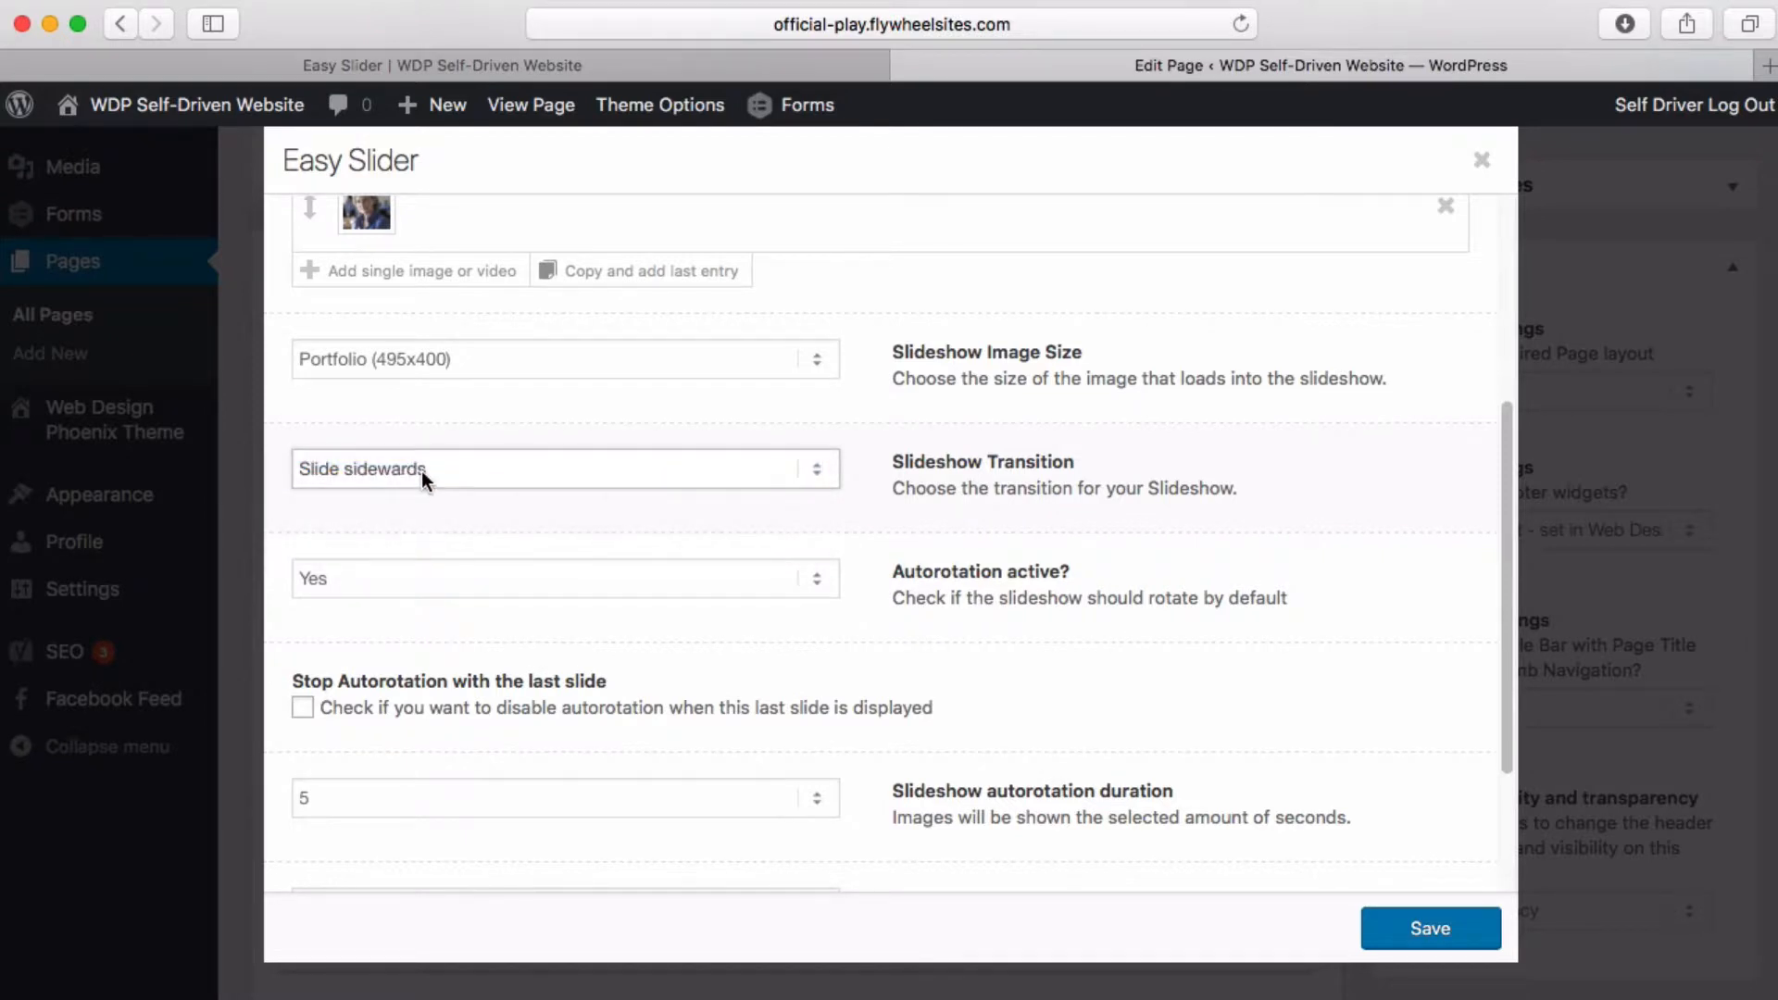
click(500, 65)
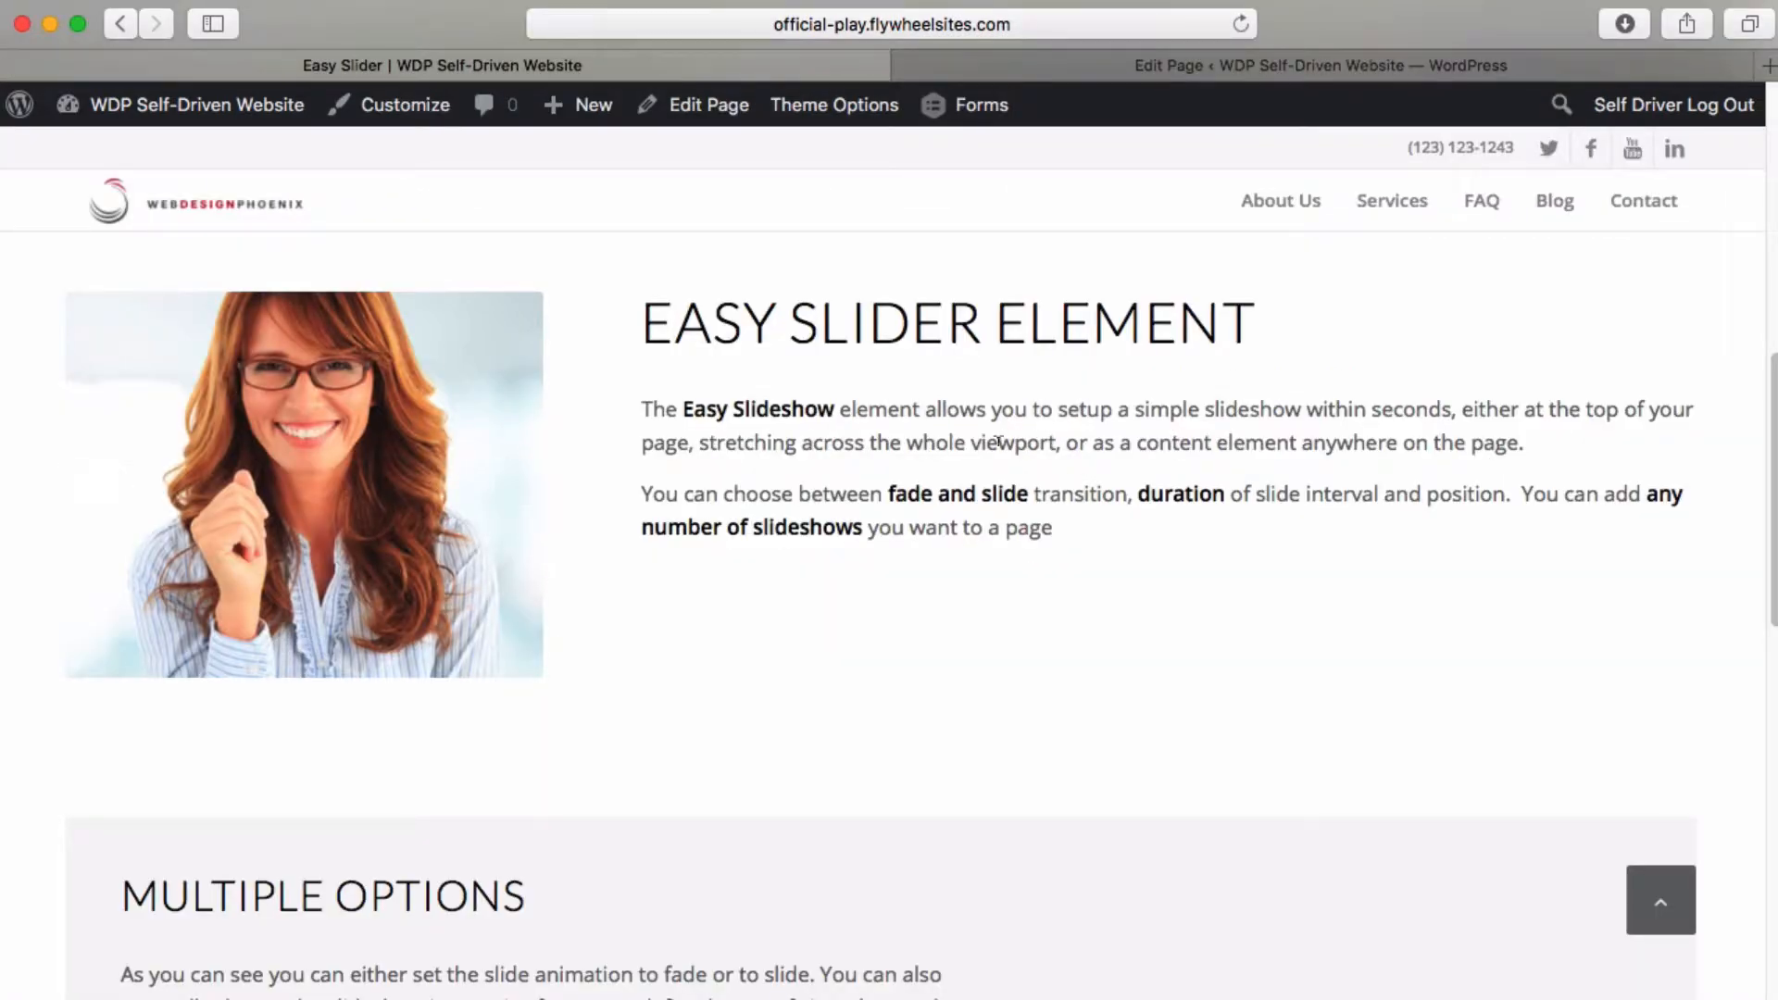
click(1098, 67)
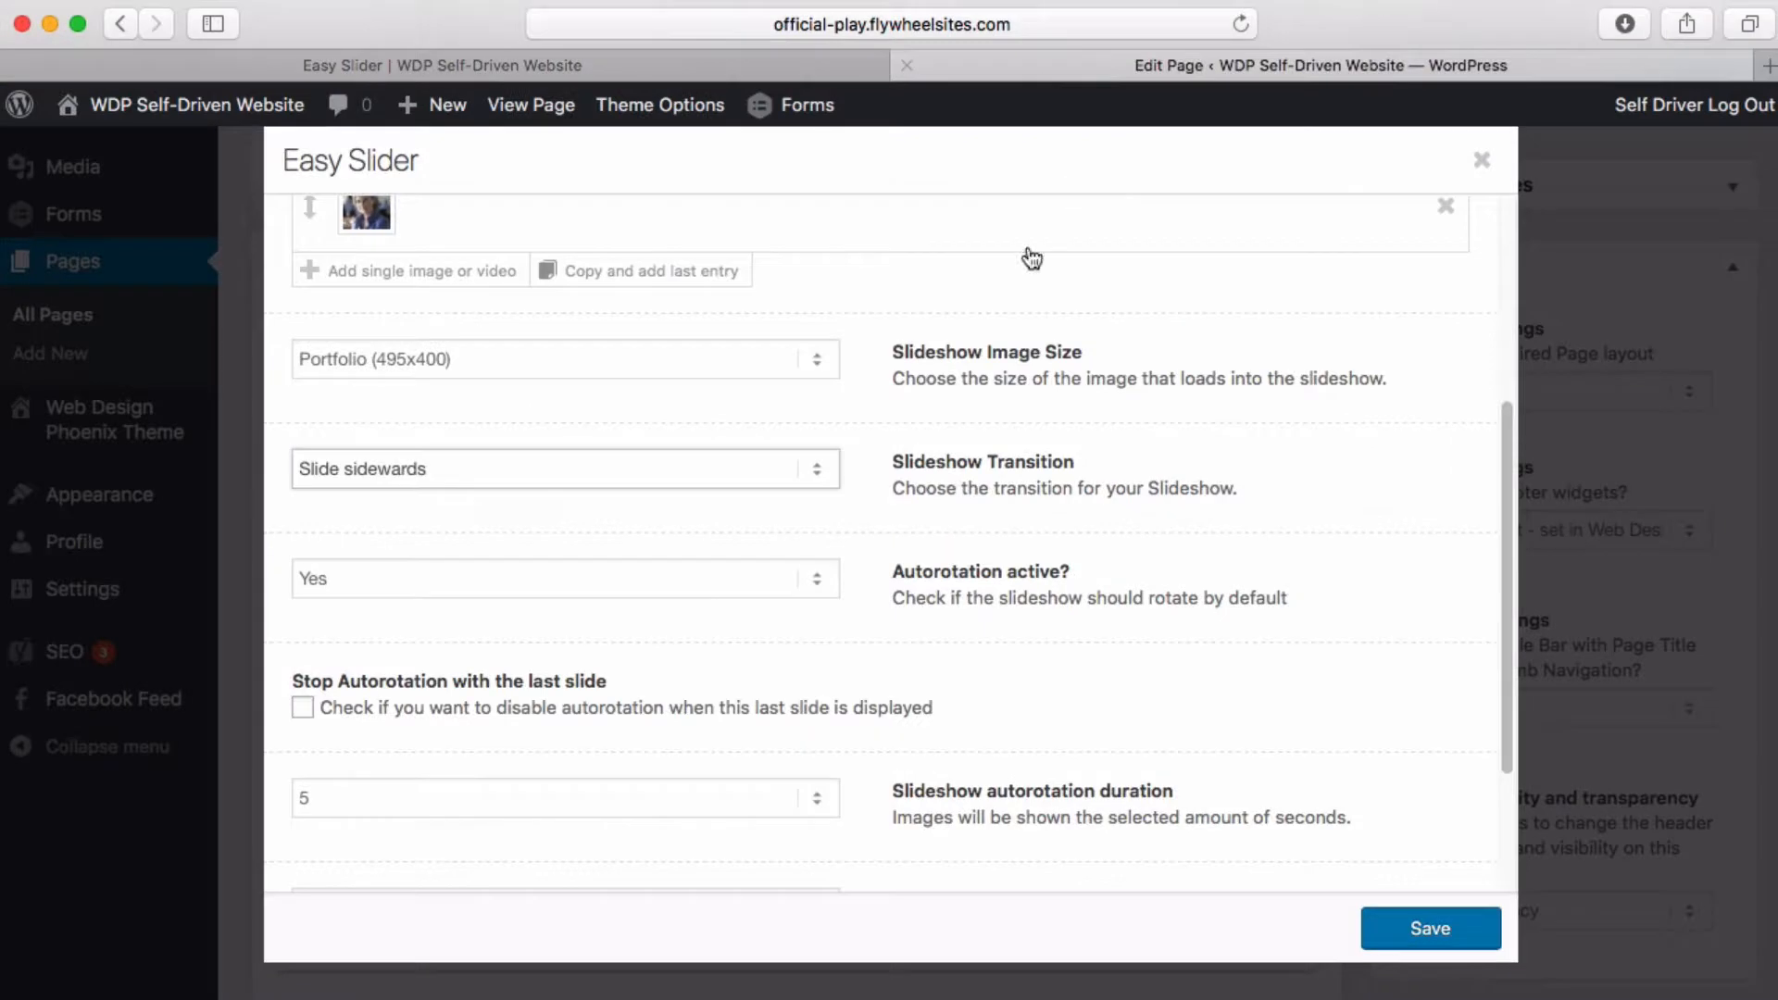
click(824, 580)
click(619, 583)
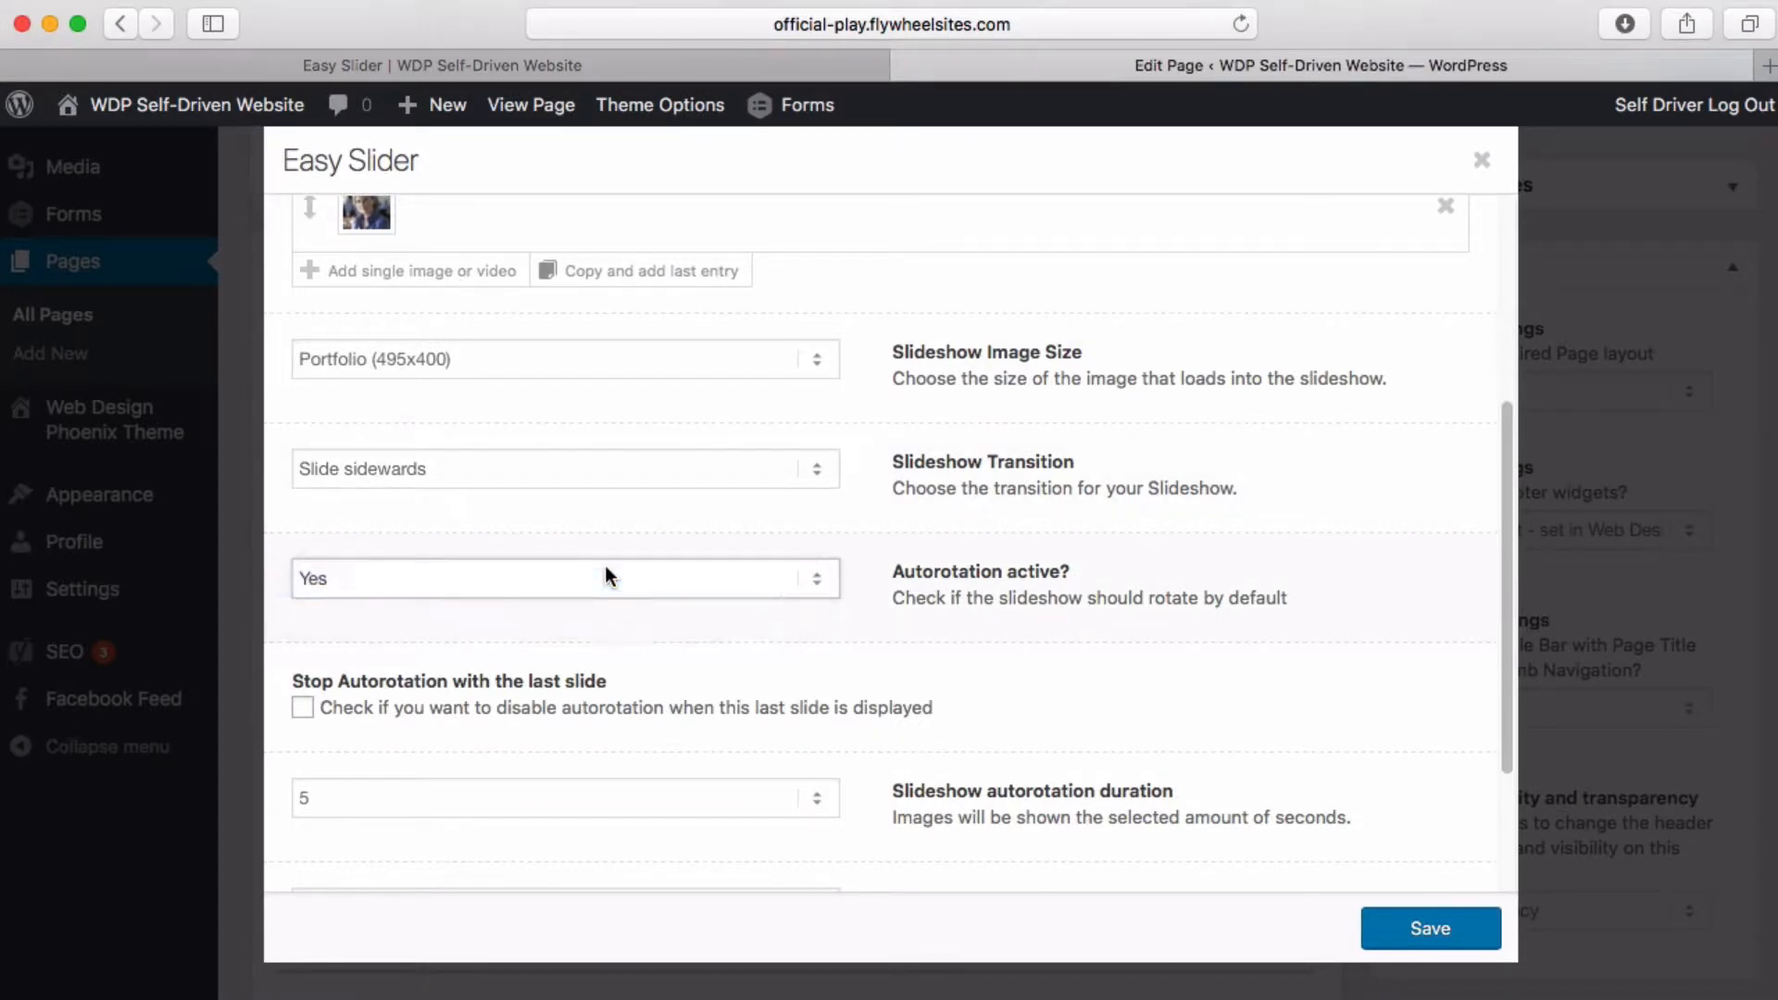
Try the option that stops autorotation with the last slide, and turn it off again
scroll(945, 553, down, 3)
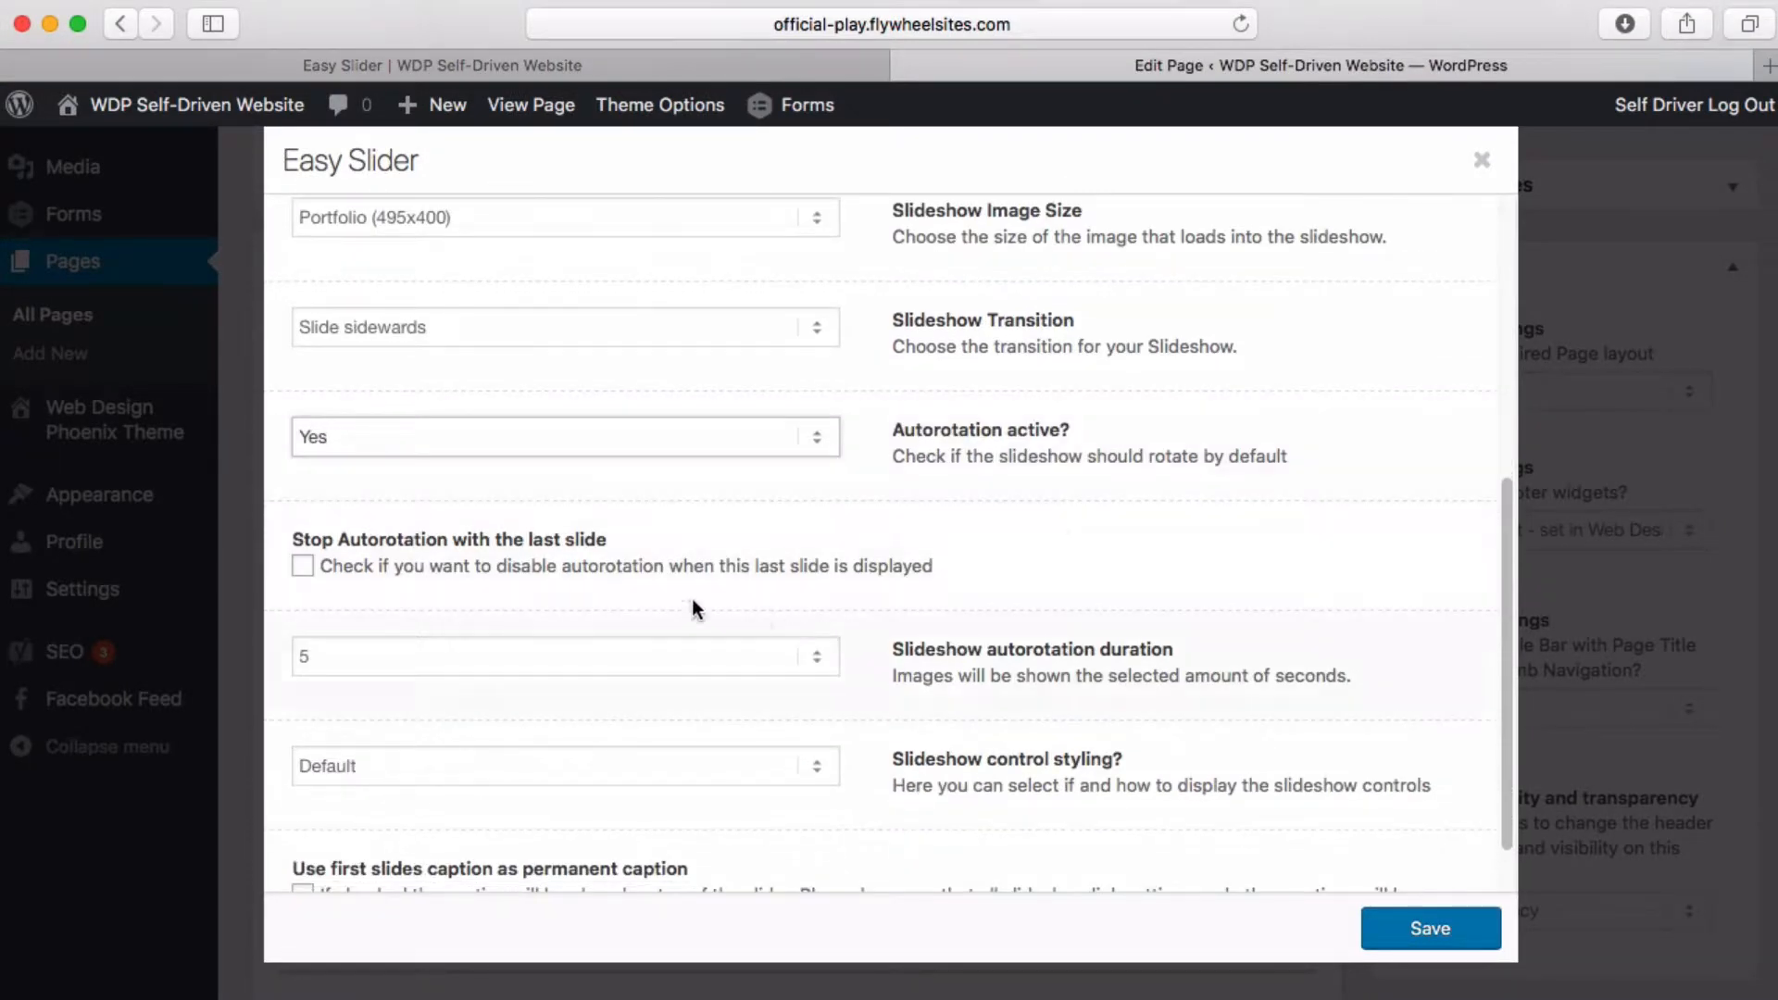
click(302, 566)
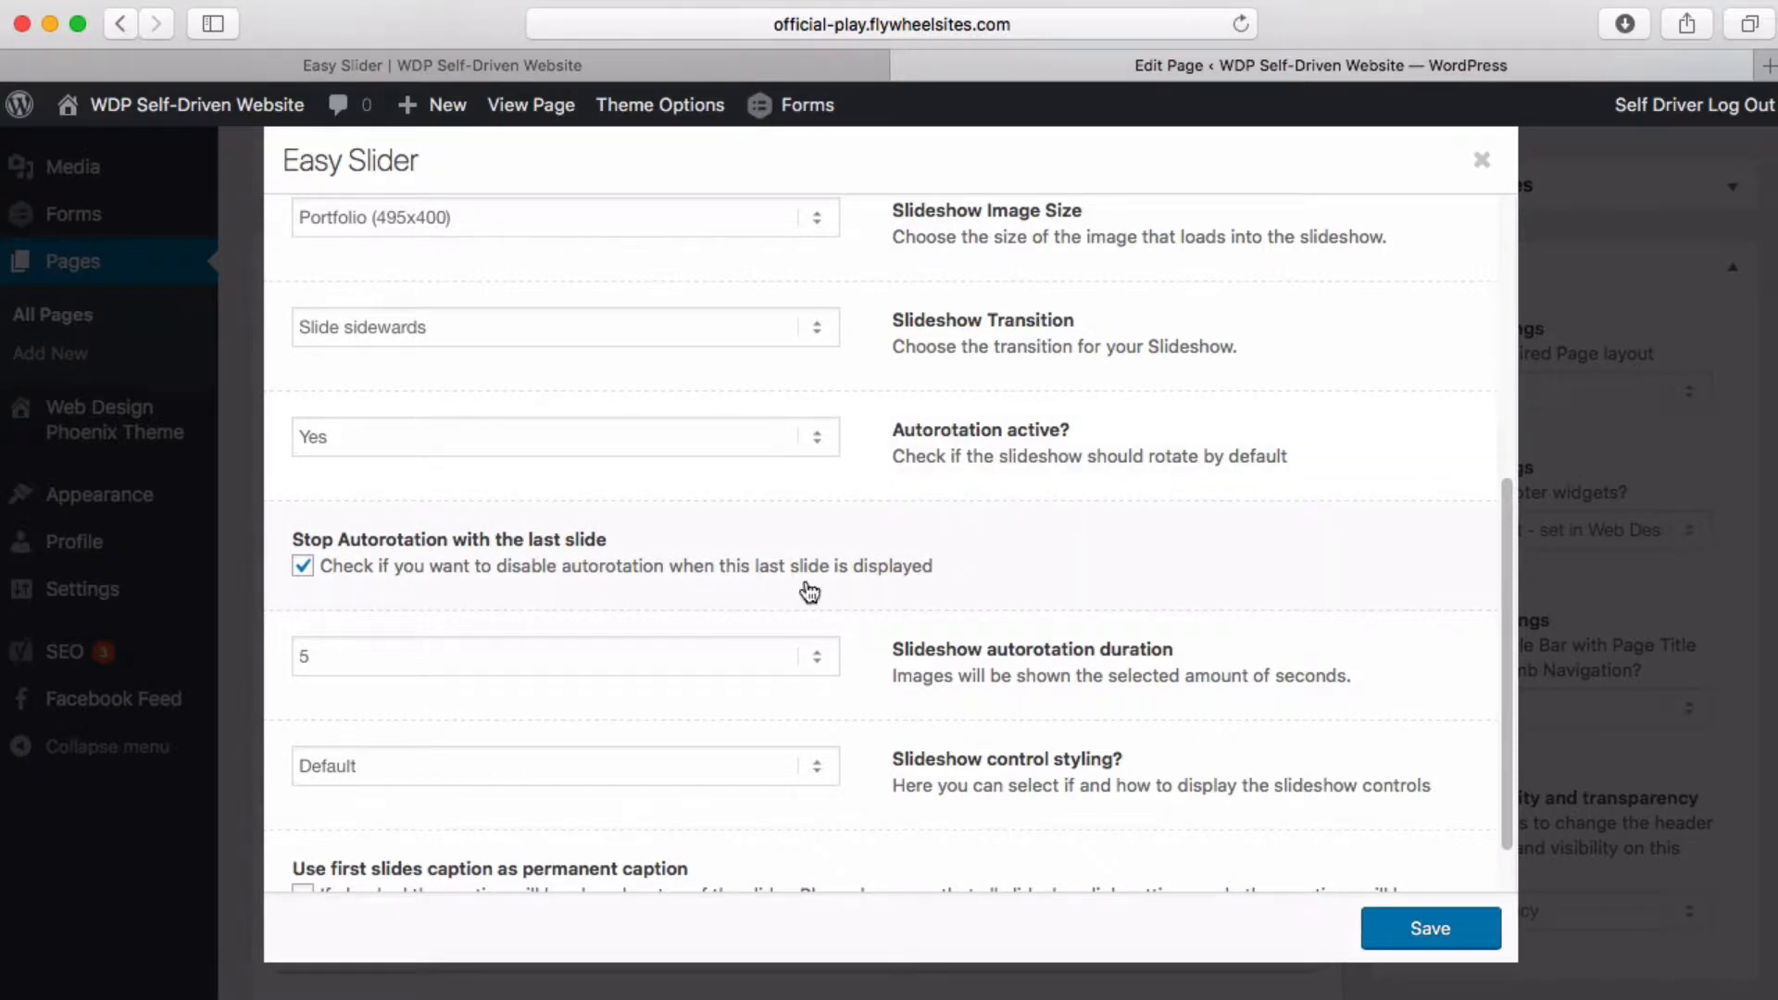
click(304, 566)
Set the slideshow autorotation duration to 5 seconds
scroll(1002, 682, down, 2)
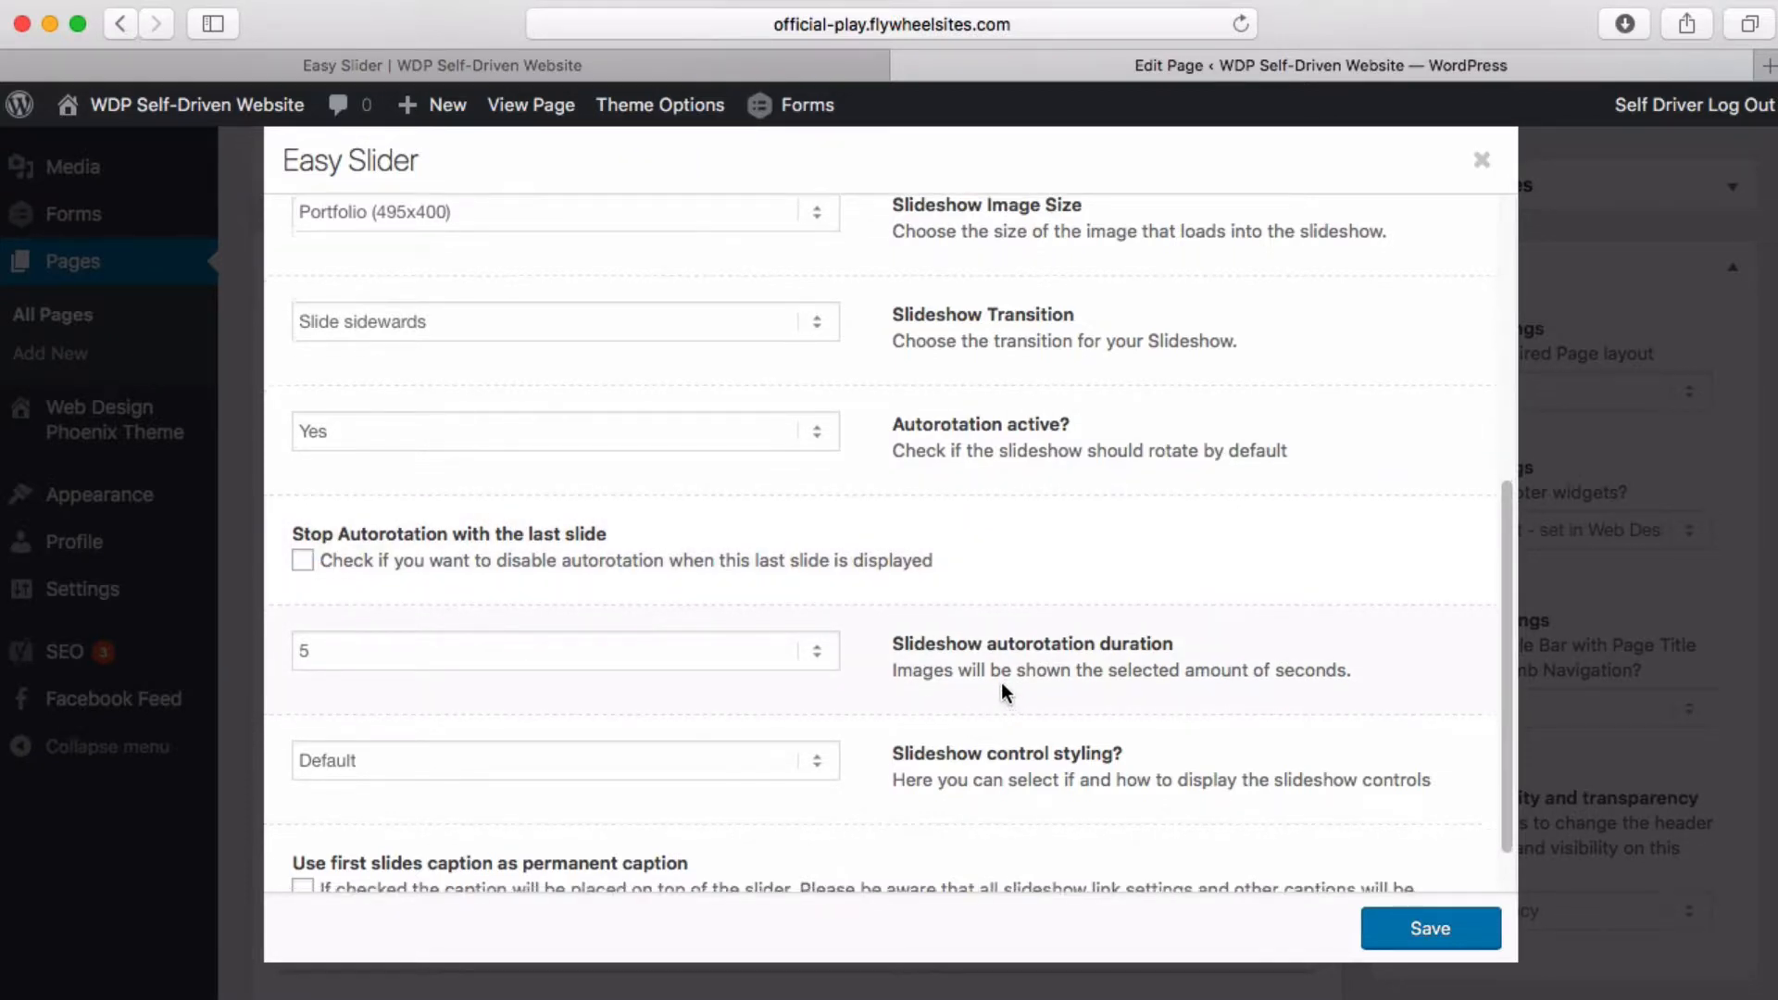
click(396, 578)
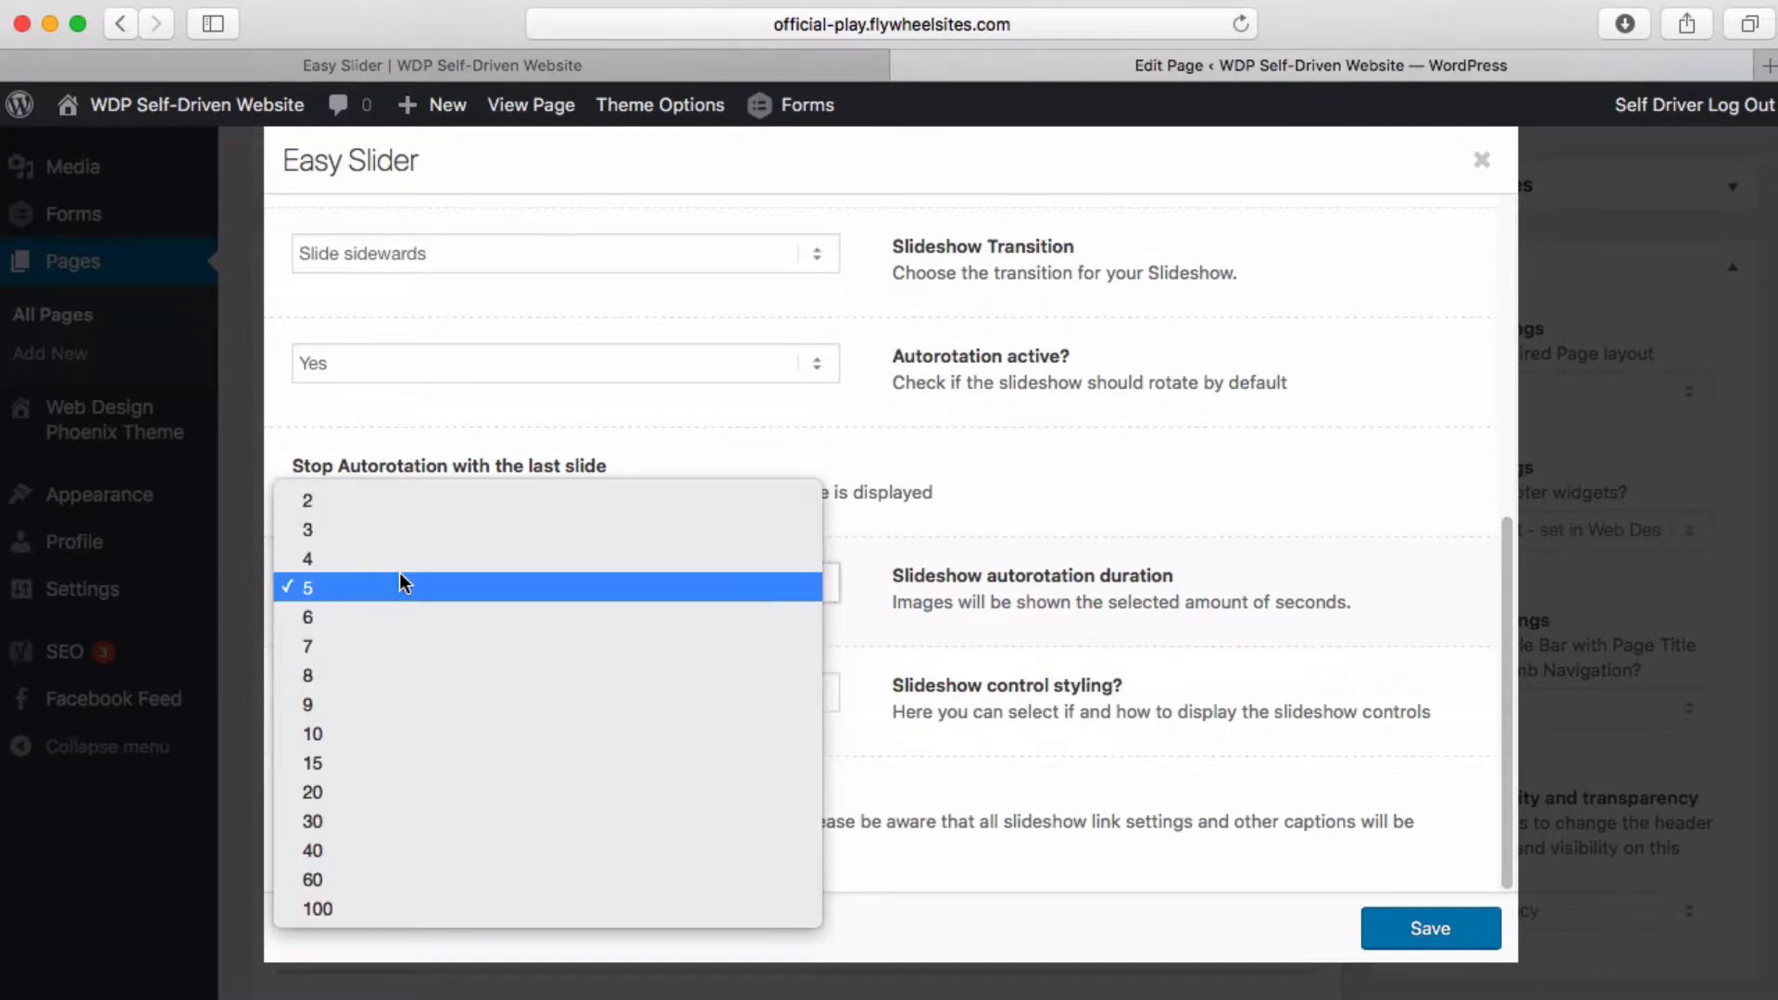
click(399, 581)
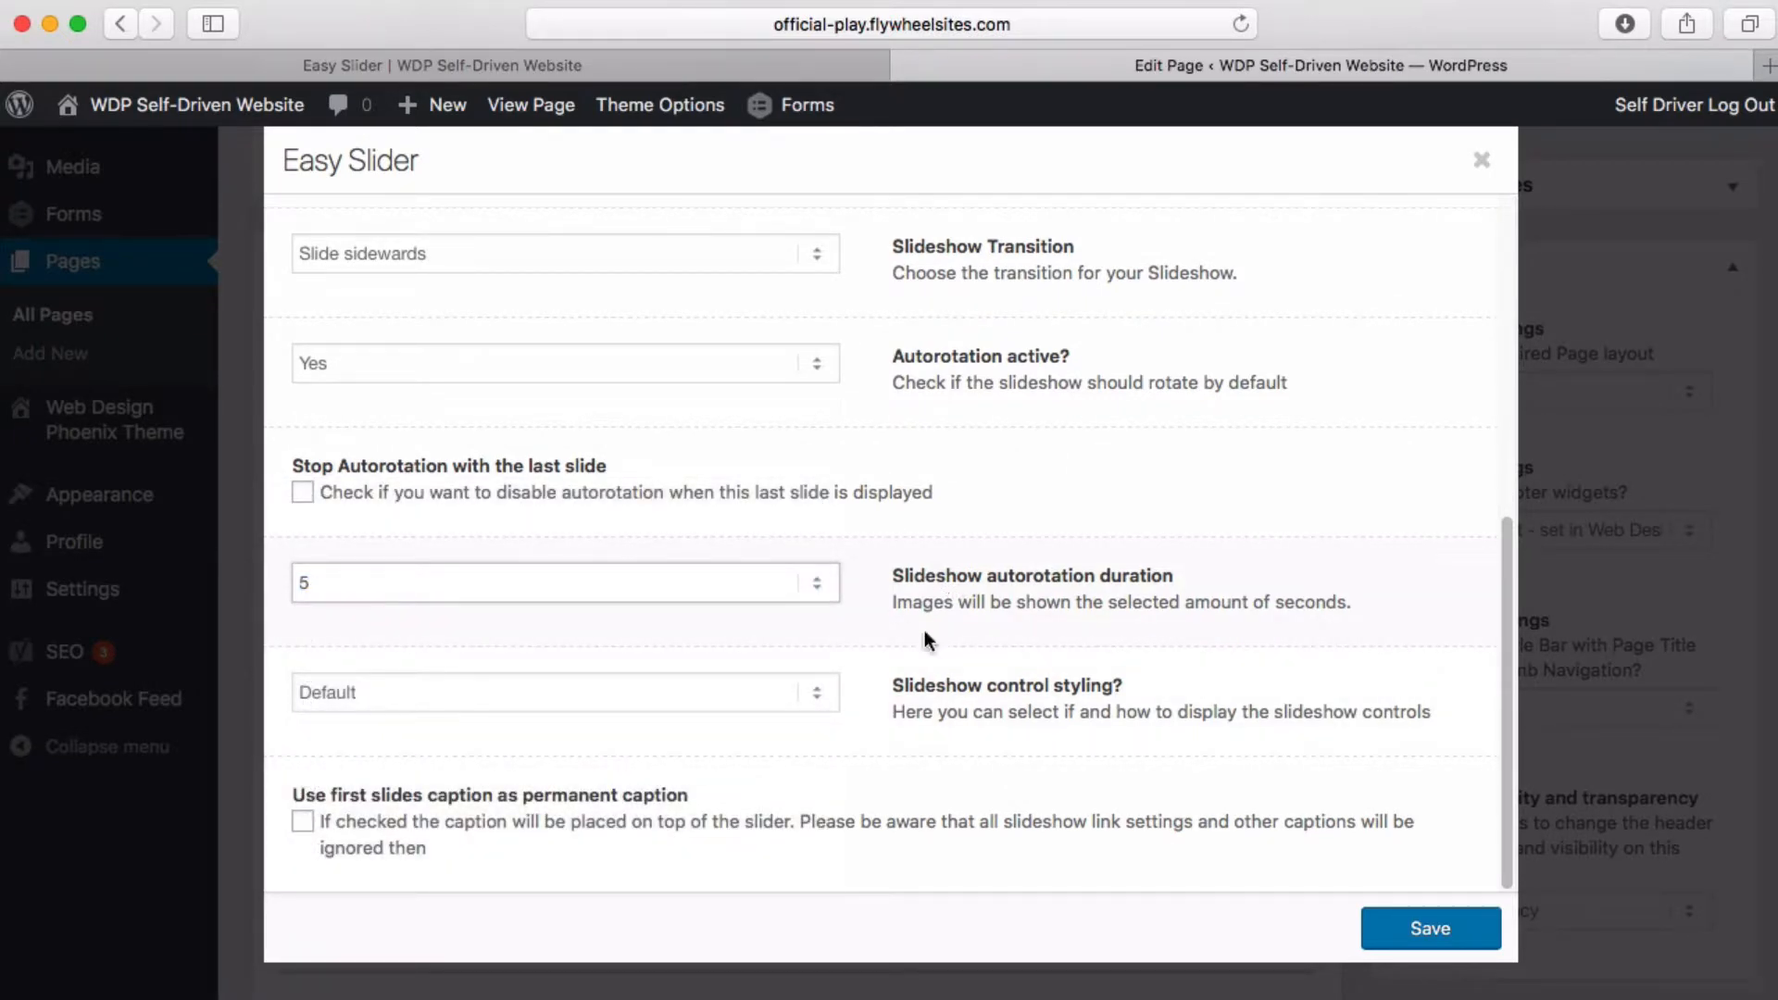
Review the control styling options and advance through the slides on the live page to examine the slider's controls
click(758, 699)
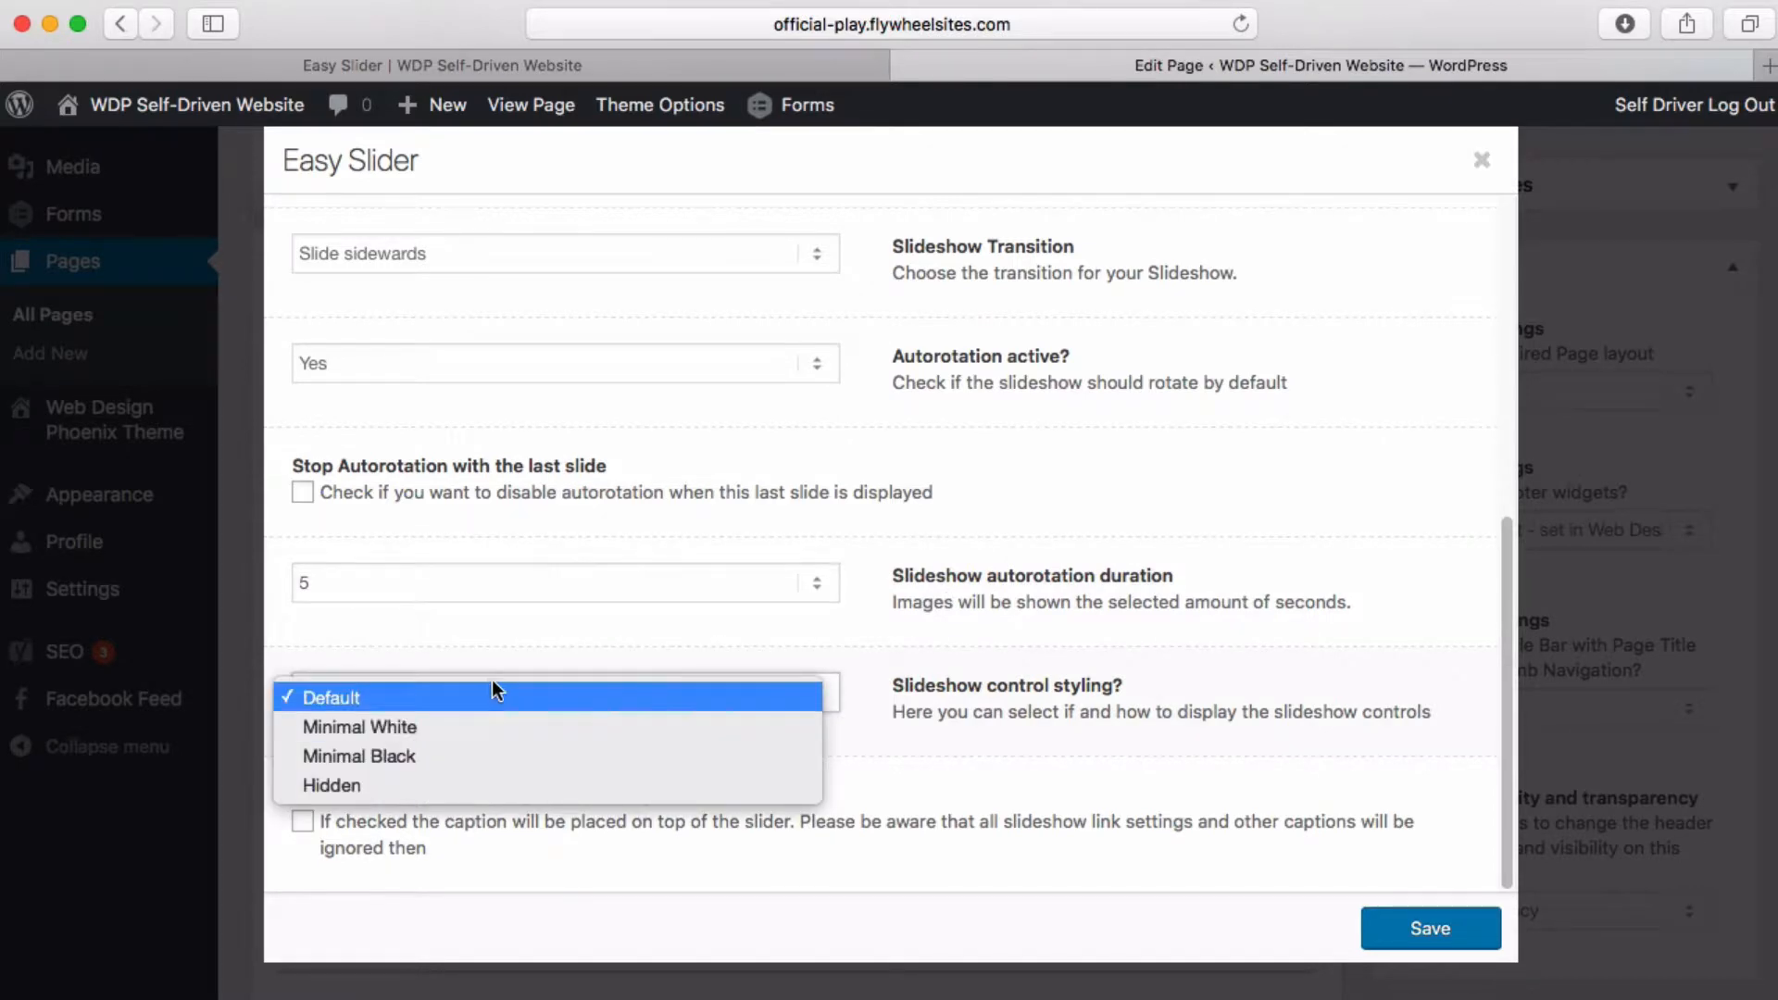
click(613, 65)
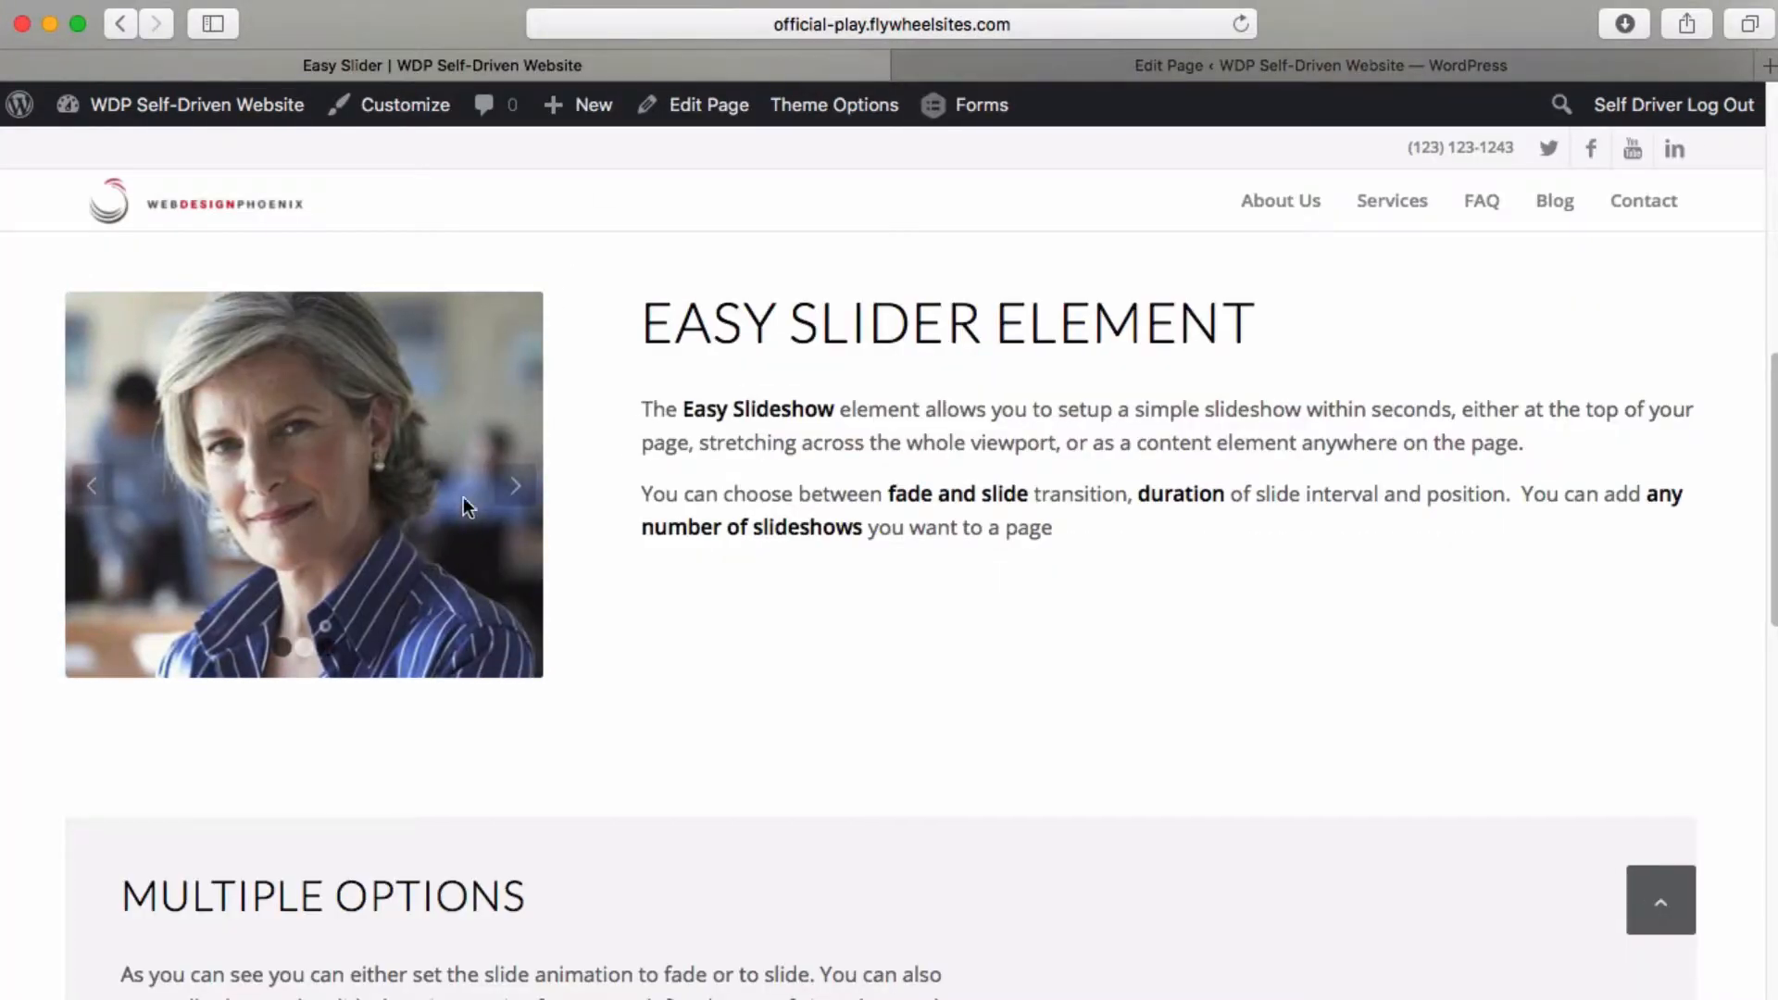
click(521, 488)
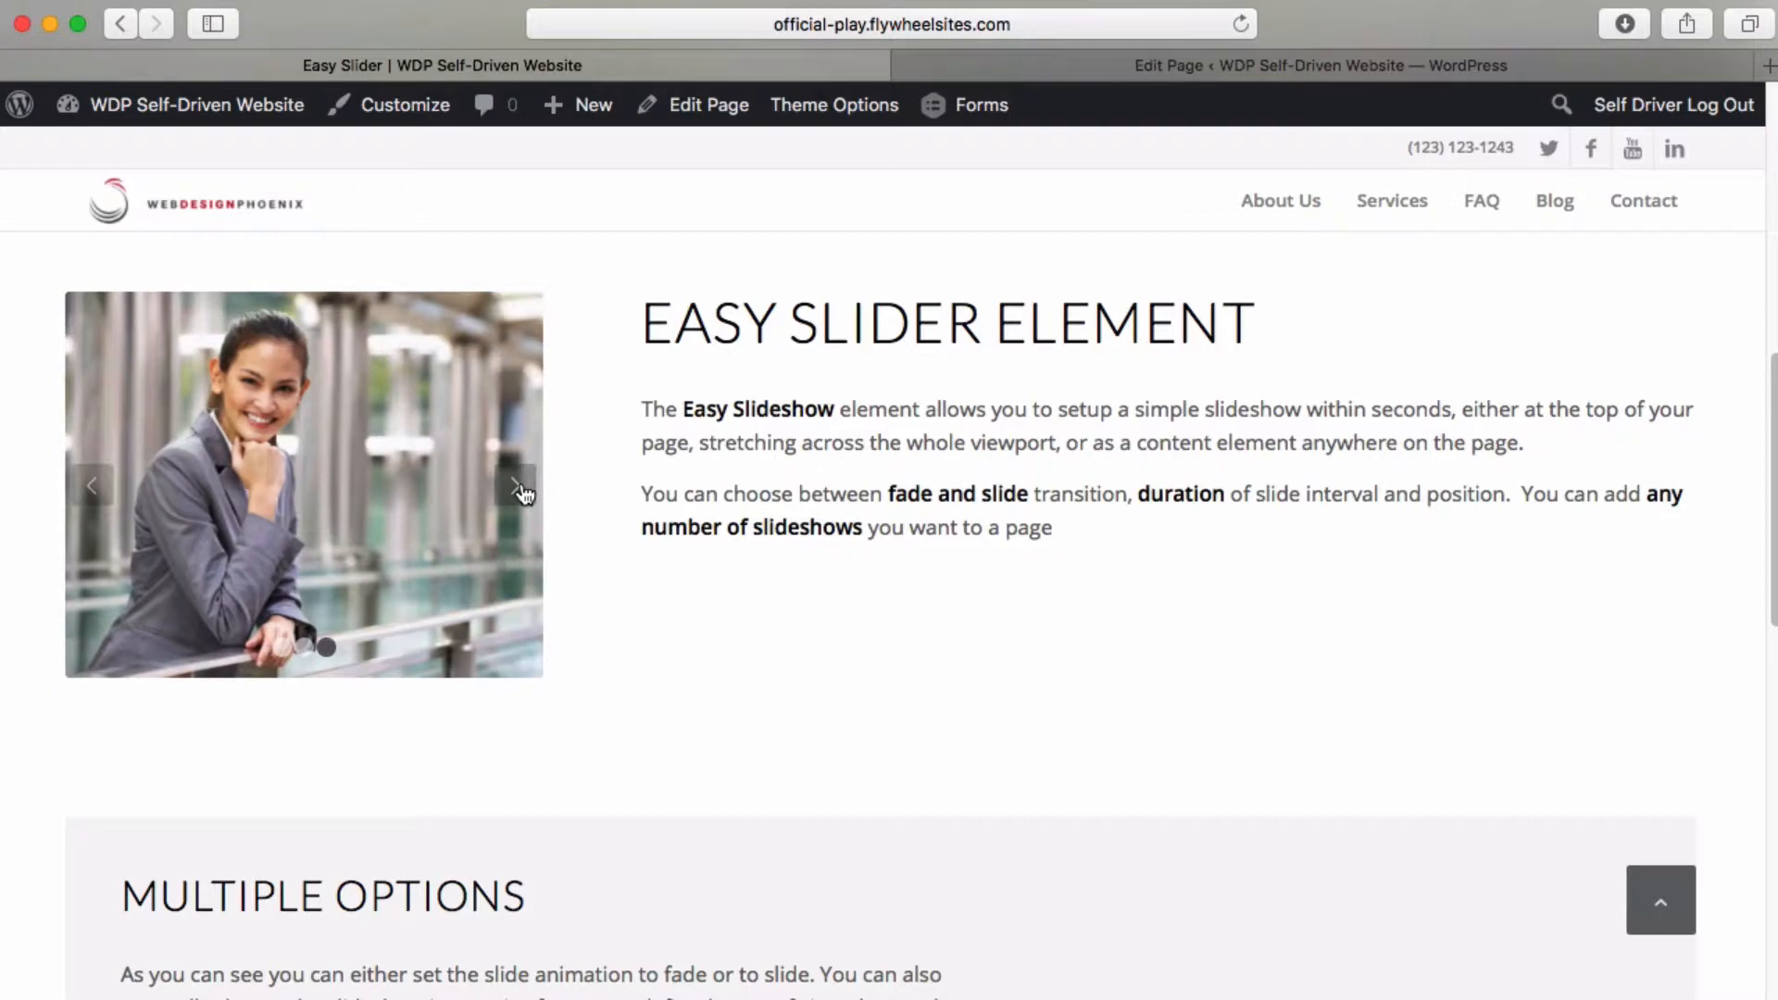
click(520, 488)
click(516, 486)
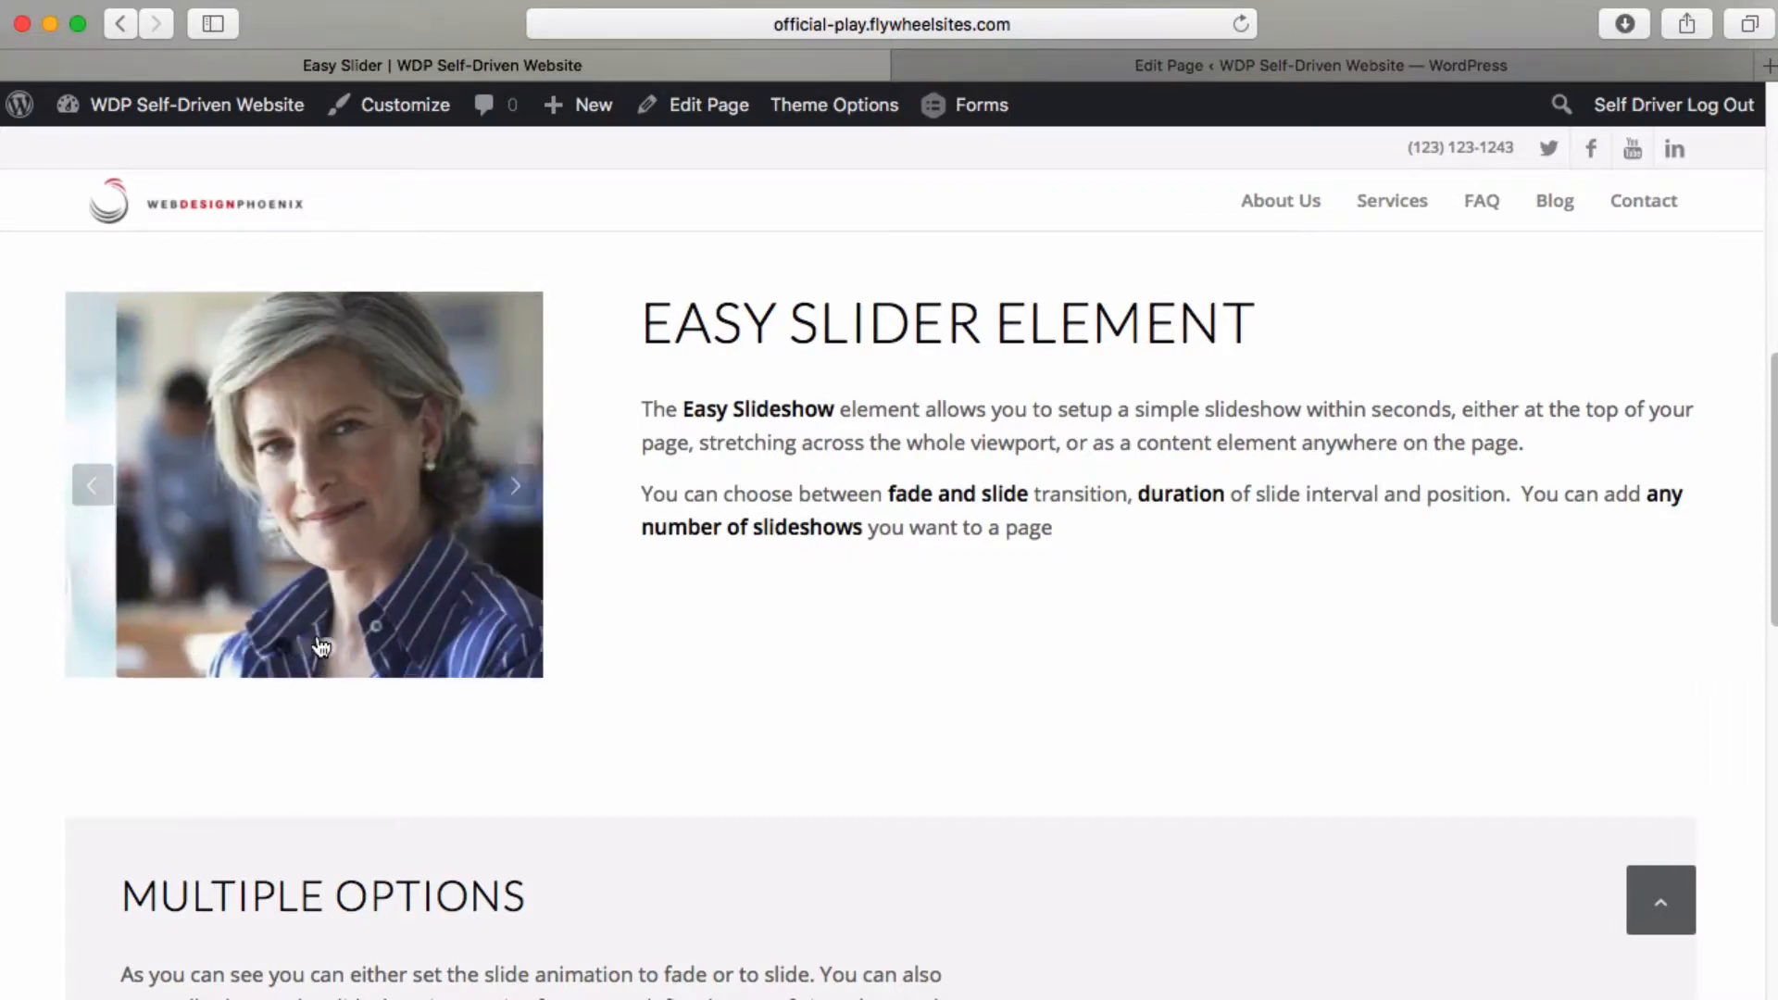
Set the slideshow control styling to Default and enable the first slide's caption as permanent caption
click(1033, 66)
click(419, 685)
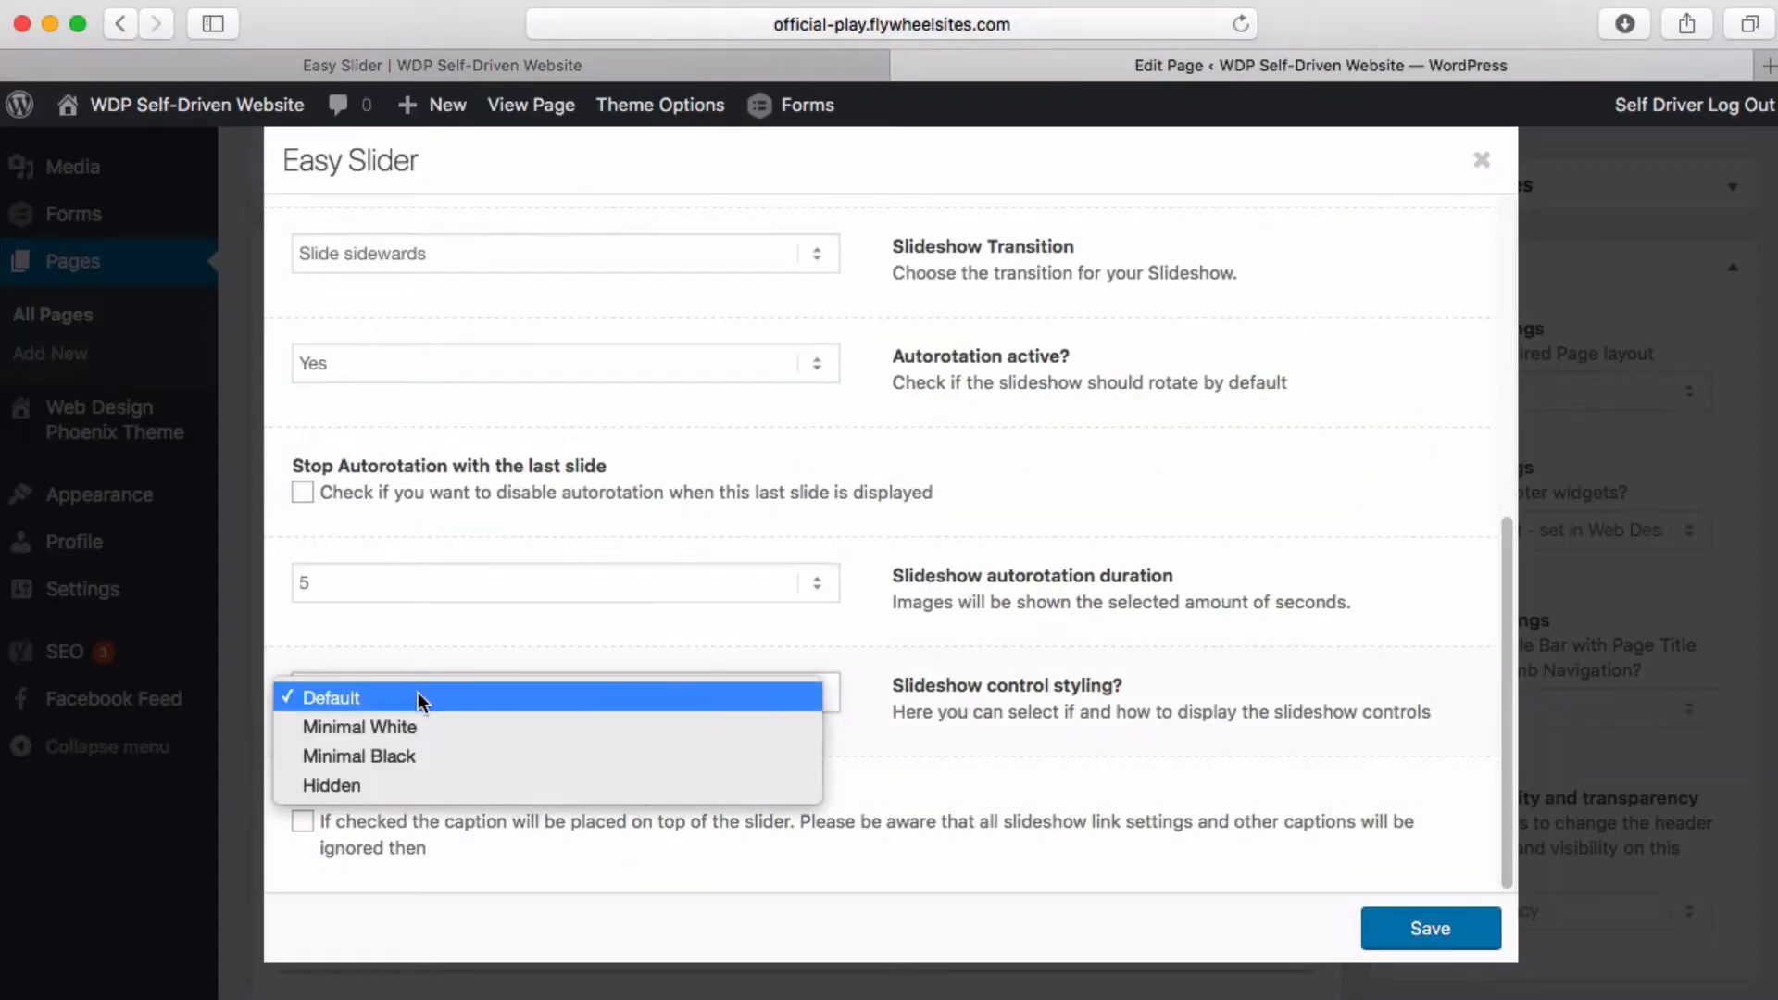
click(417, 690)
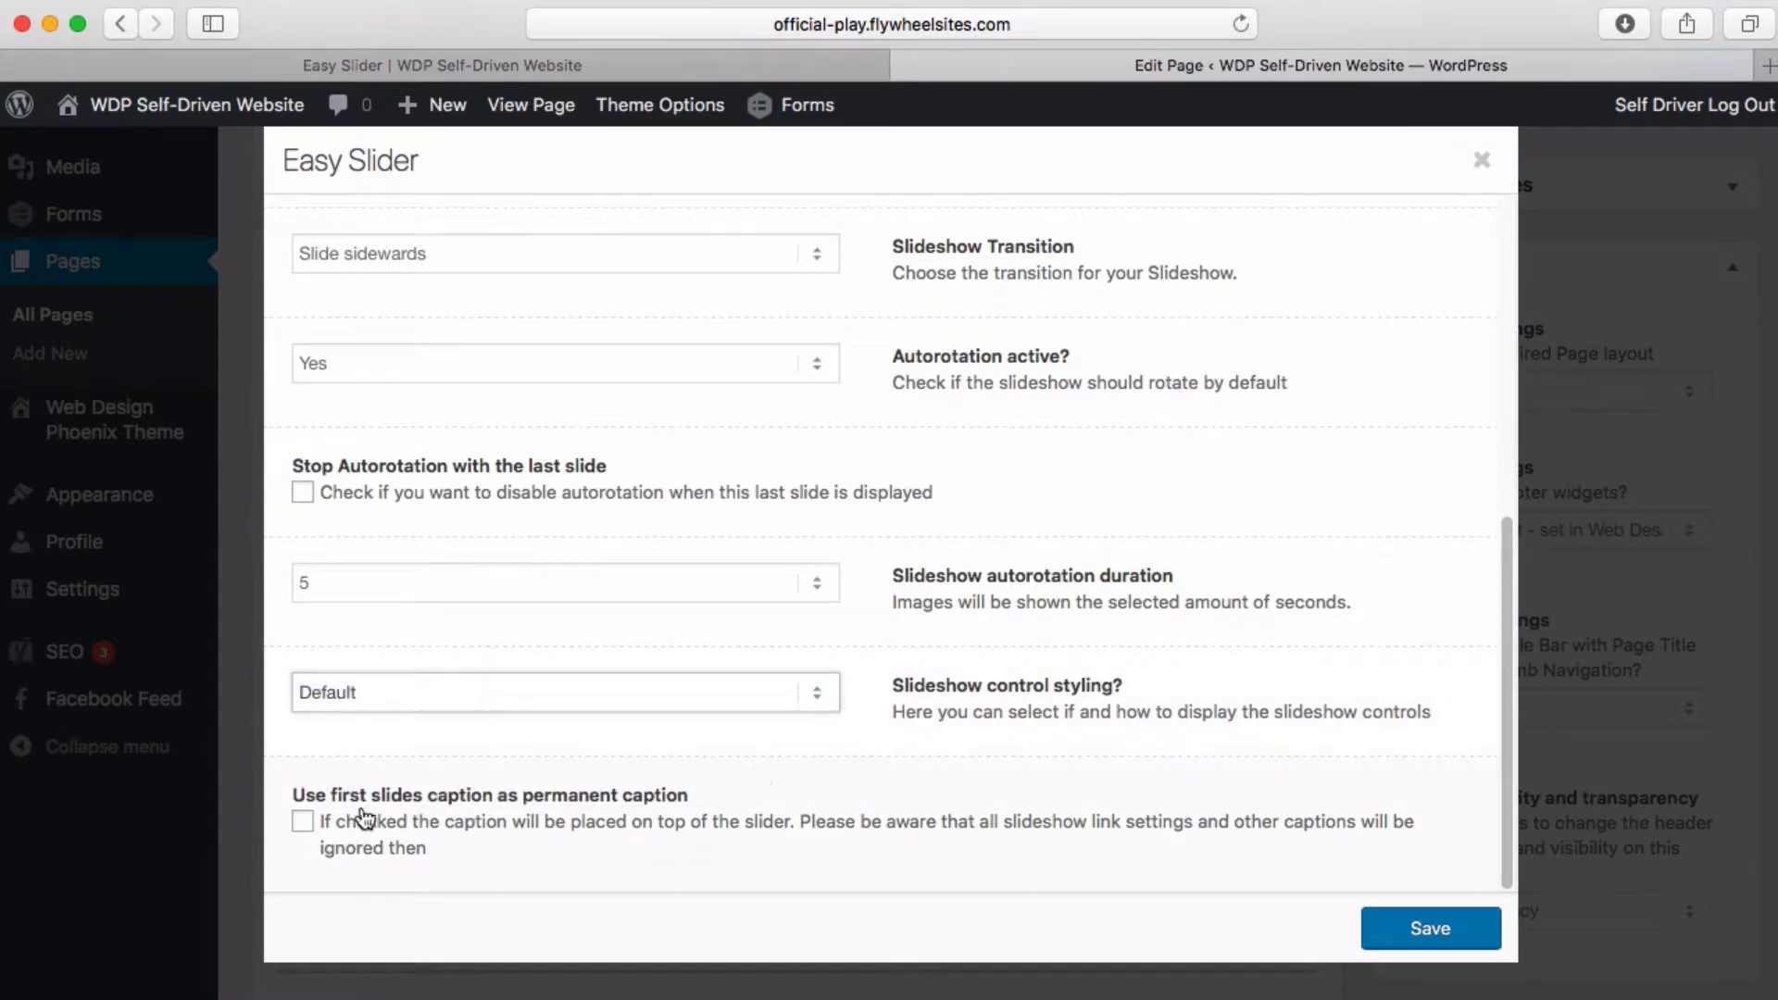
click(306, 822)
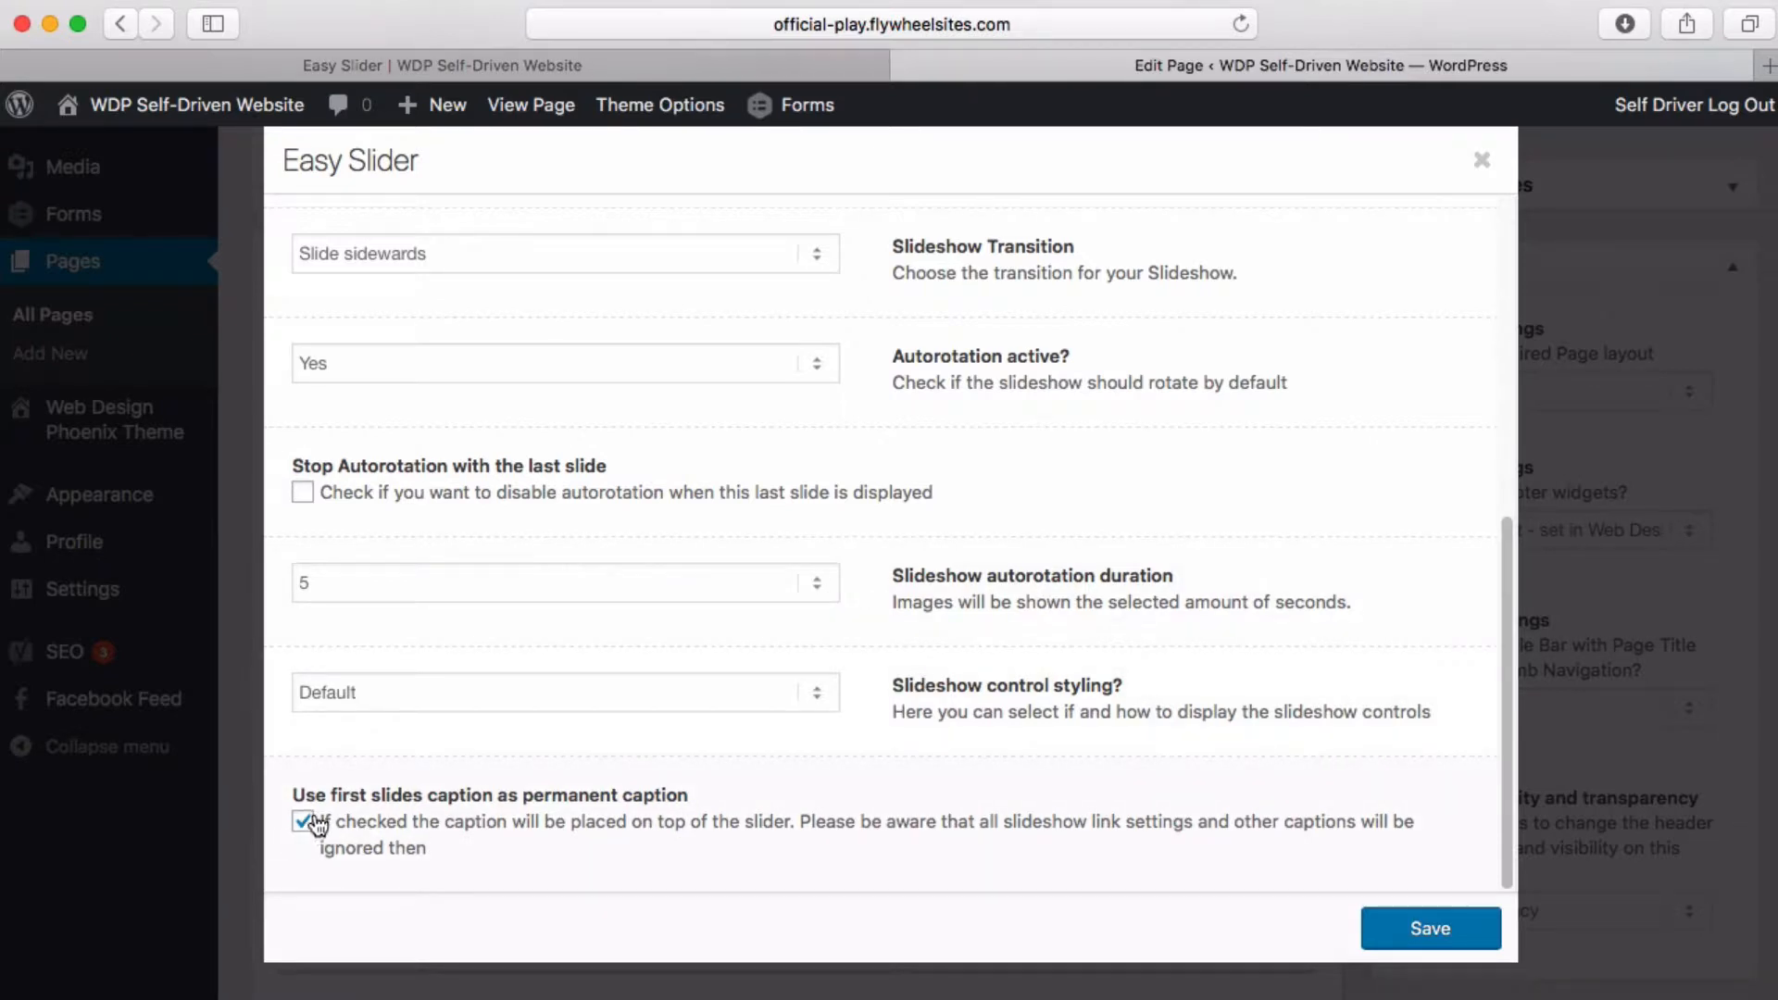
Open the first slide for editing and view the media library images available as a replacement, without changing the image
scroll(894, 764, up, 10)
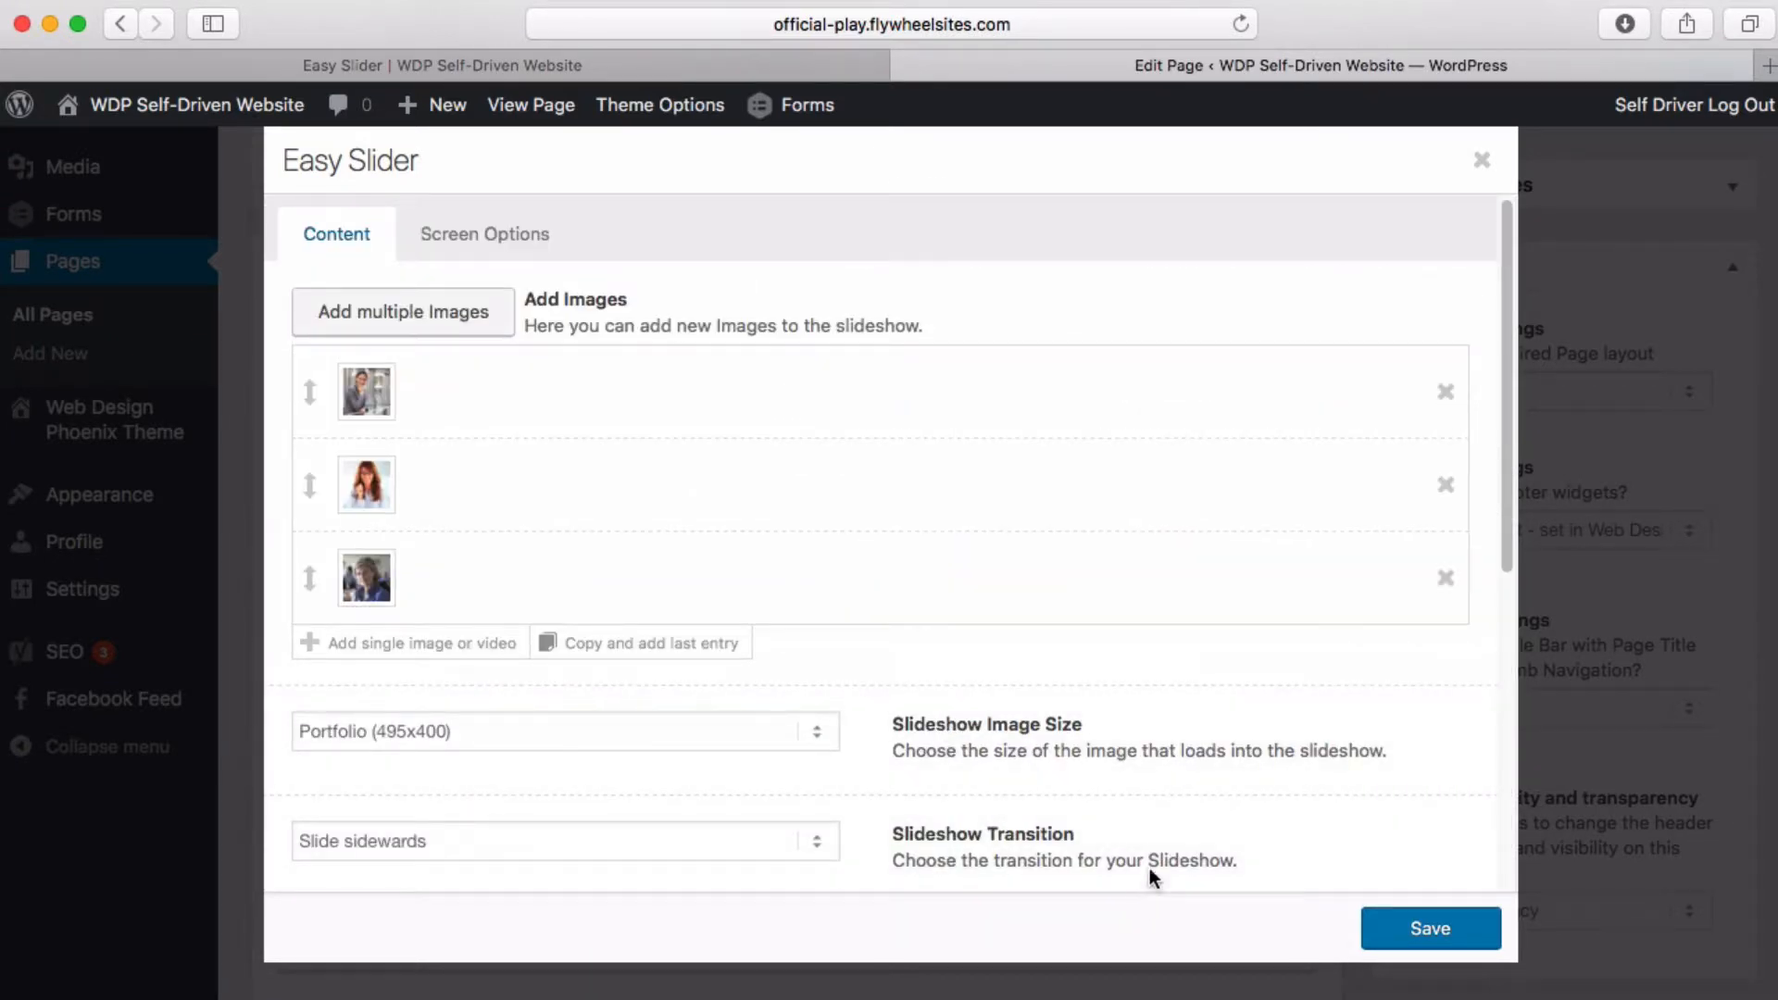
click(582, 393)
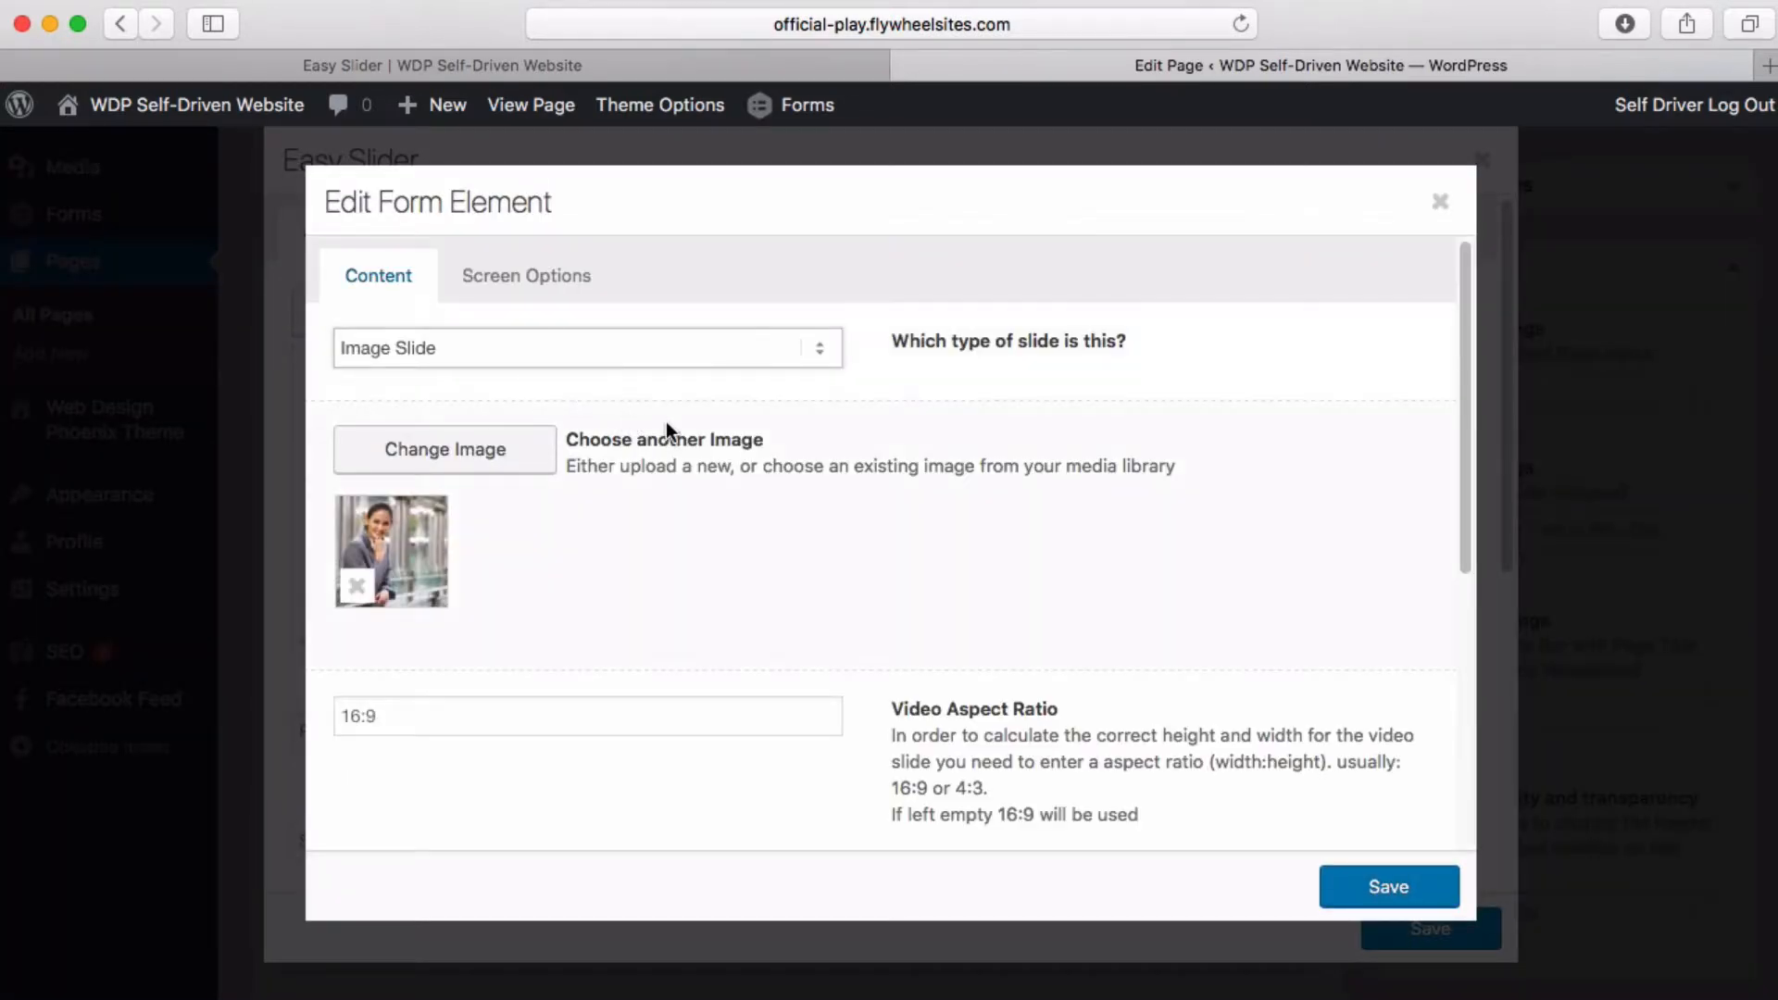
click(438, 456)
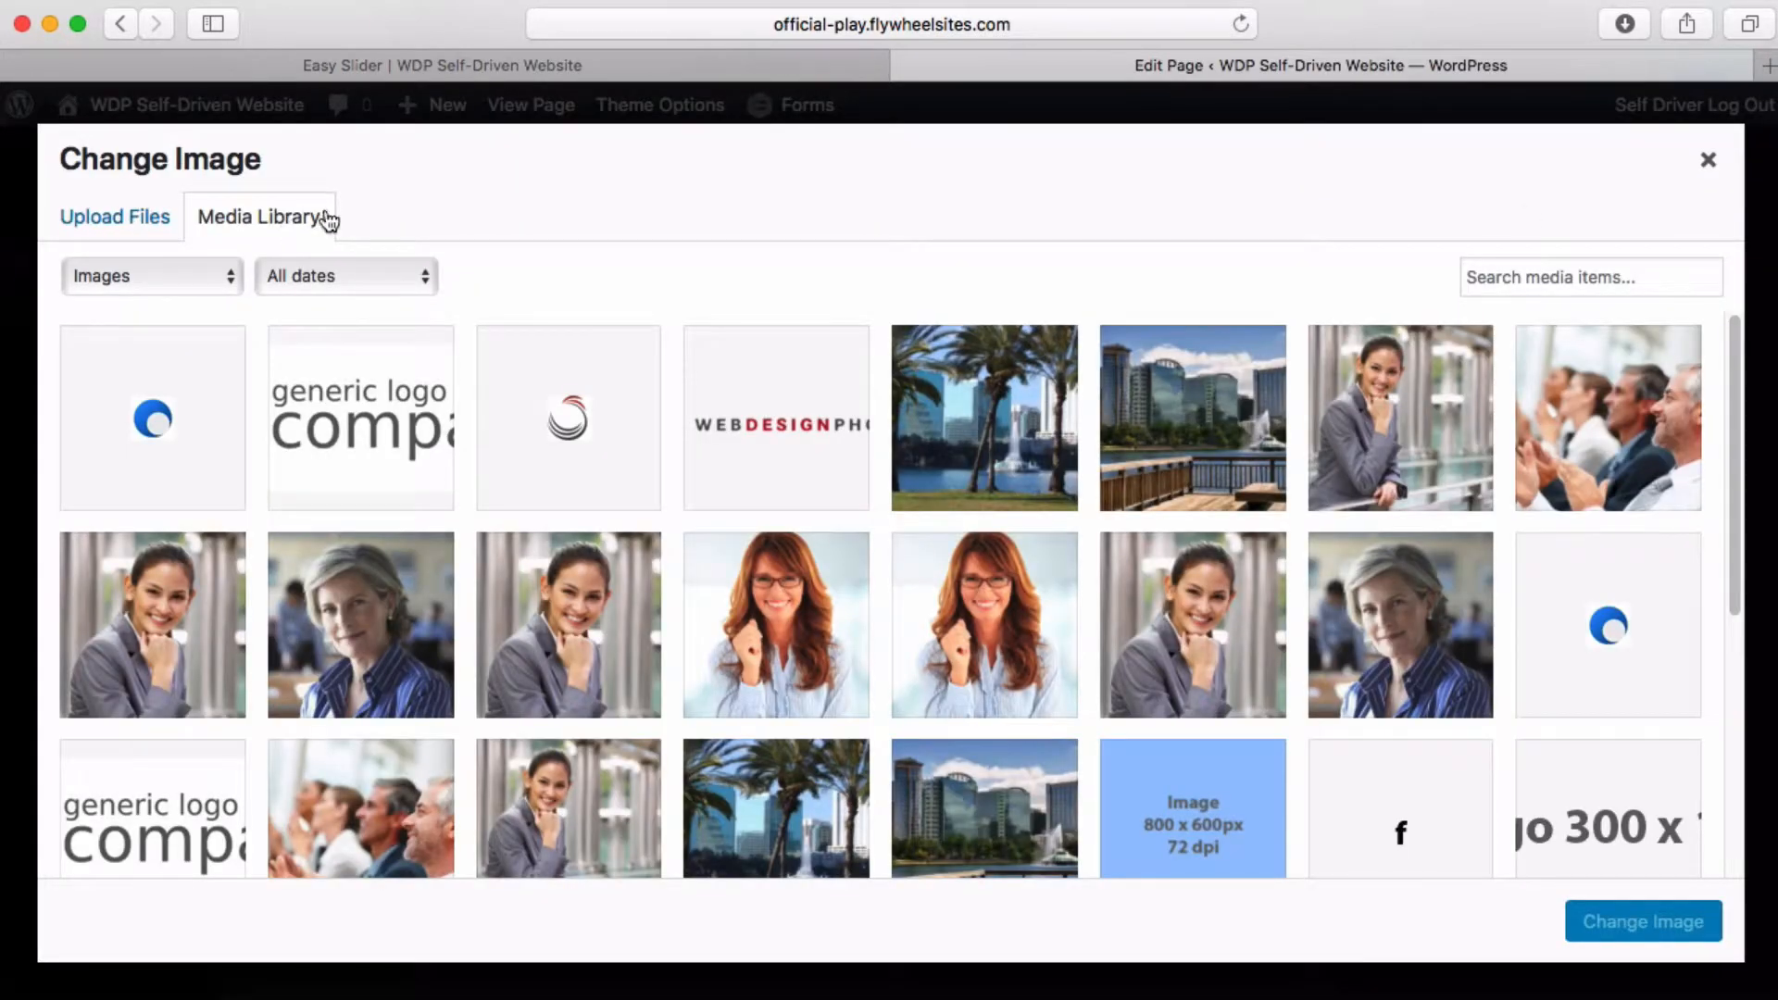
click(1709, 160)
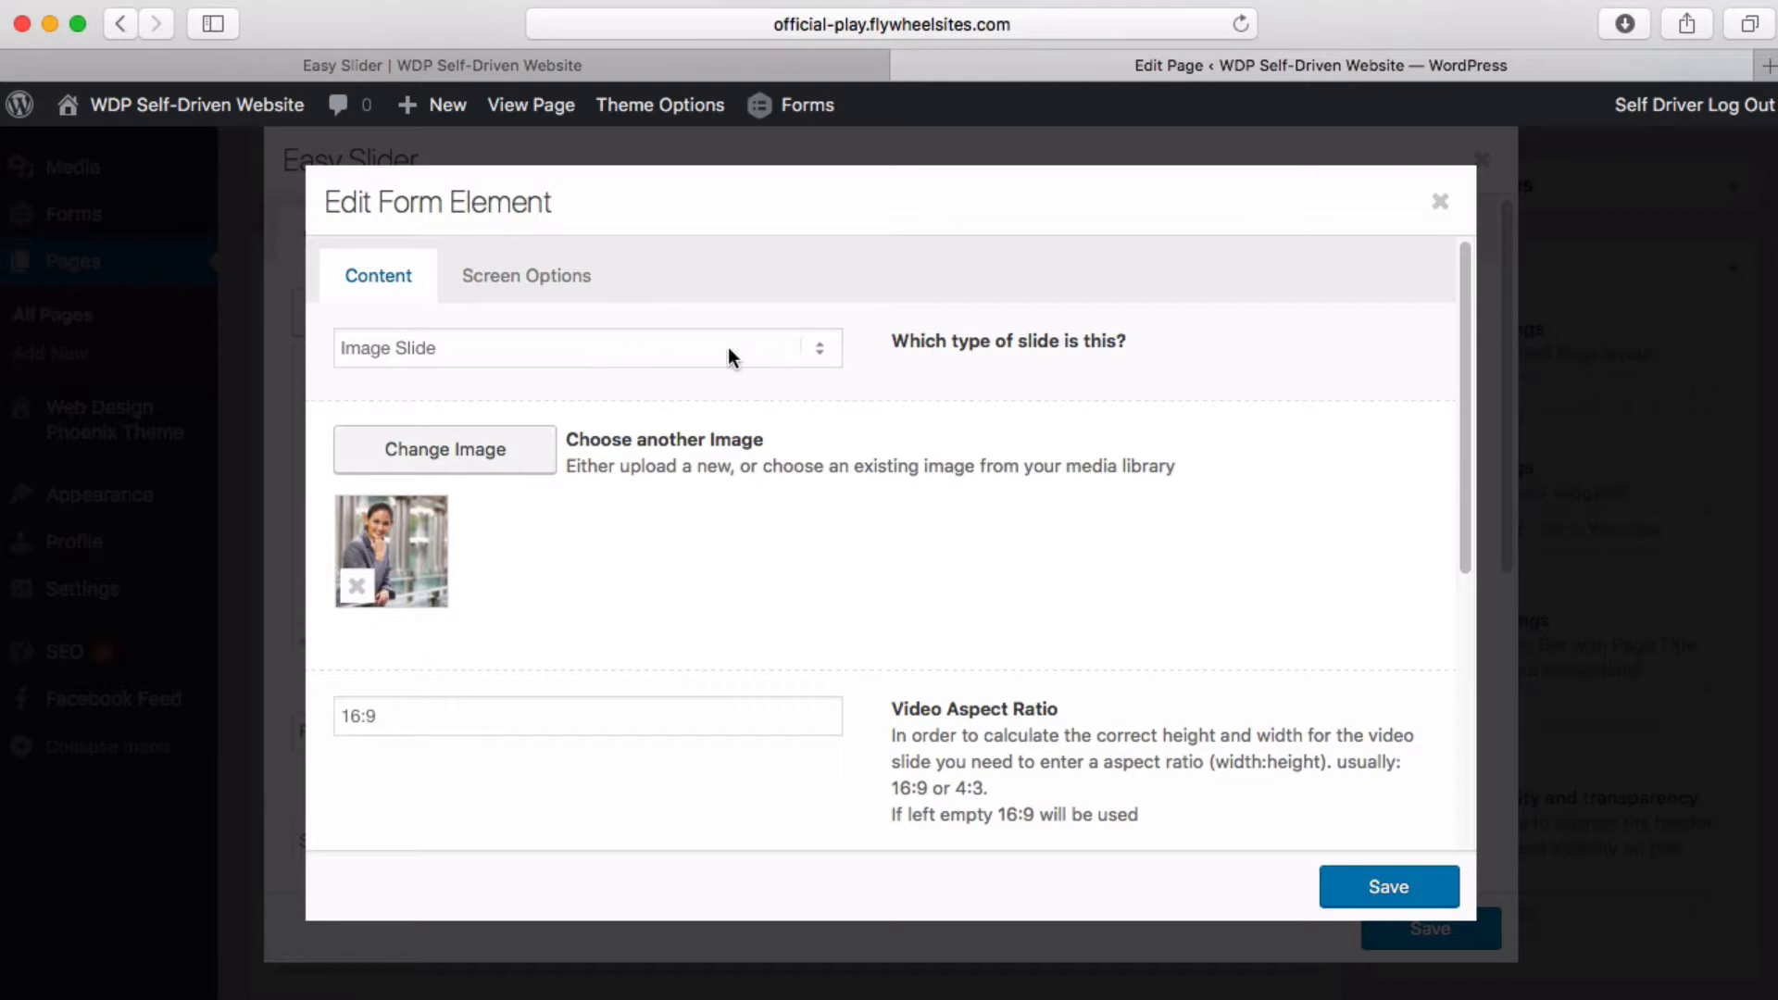
Choose Image Slide as the first slide's type and review its caption and link options
click(670, 349)
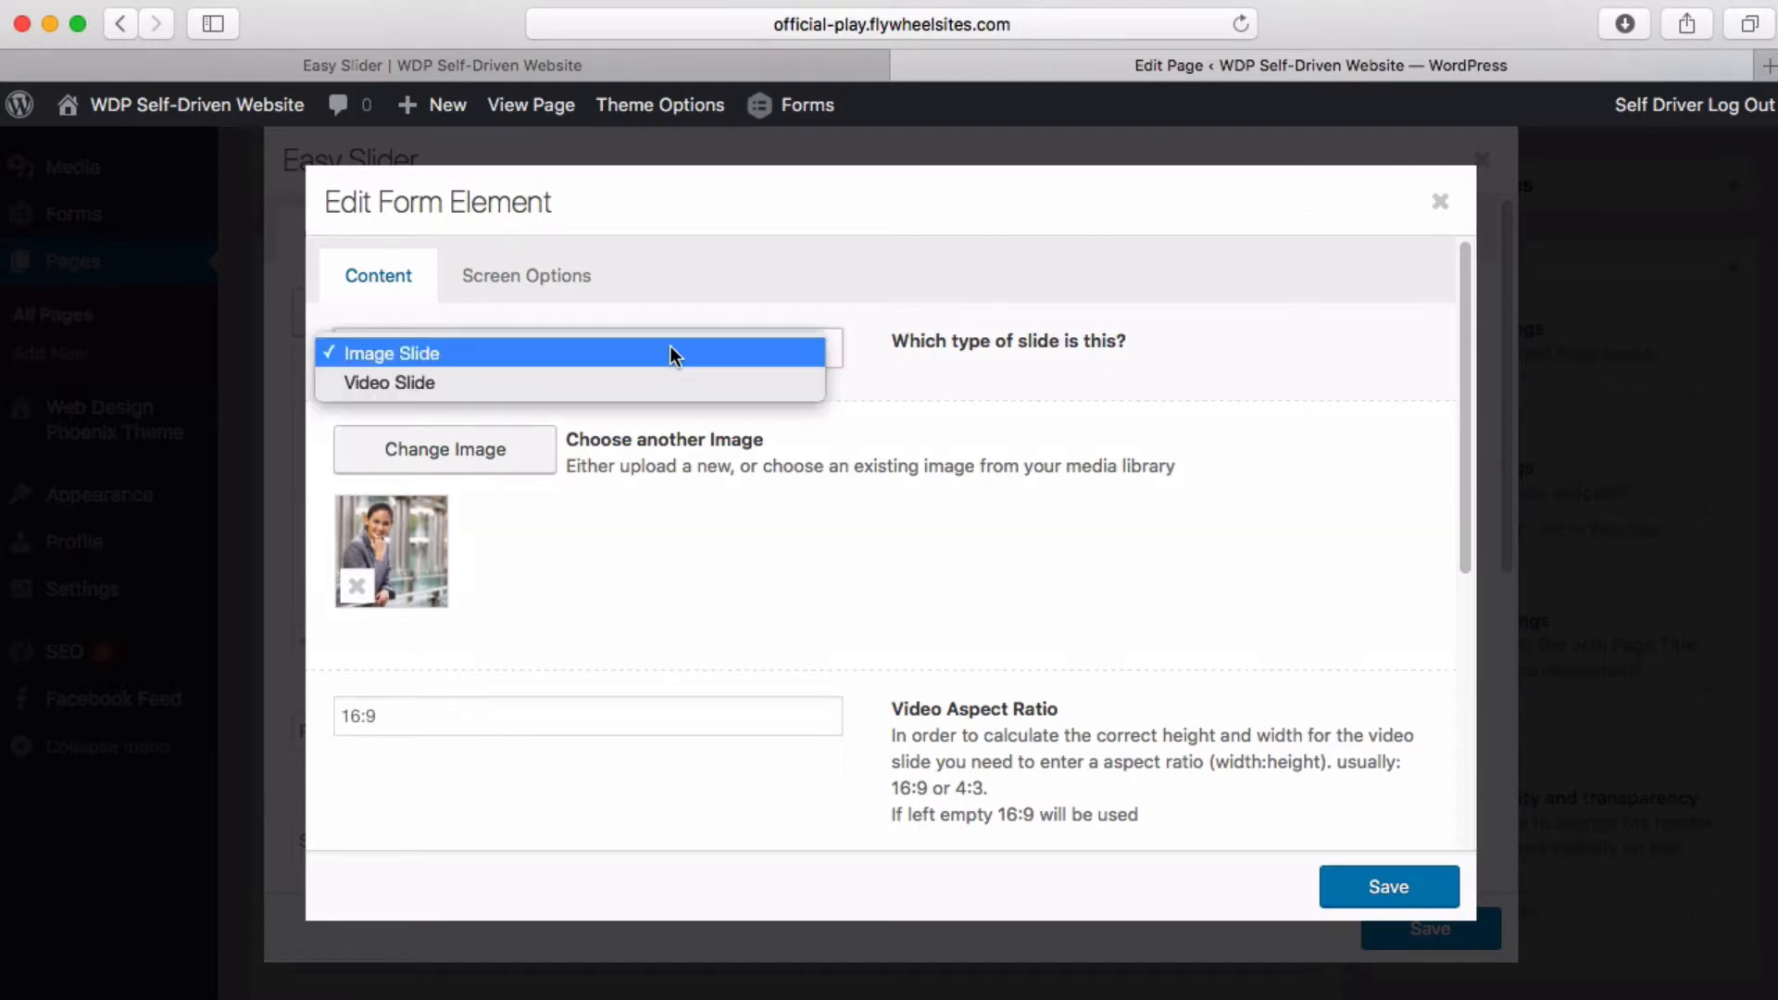
click(527, 354)
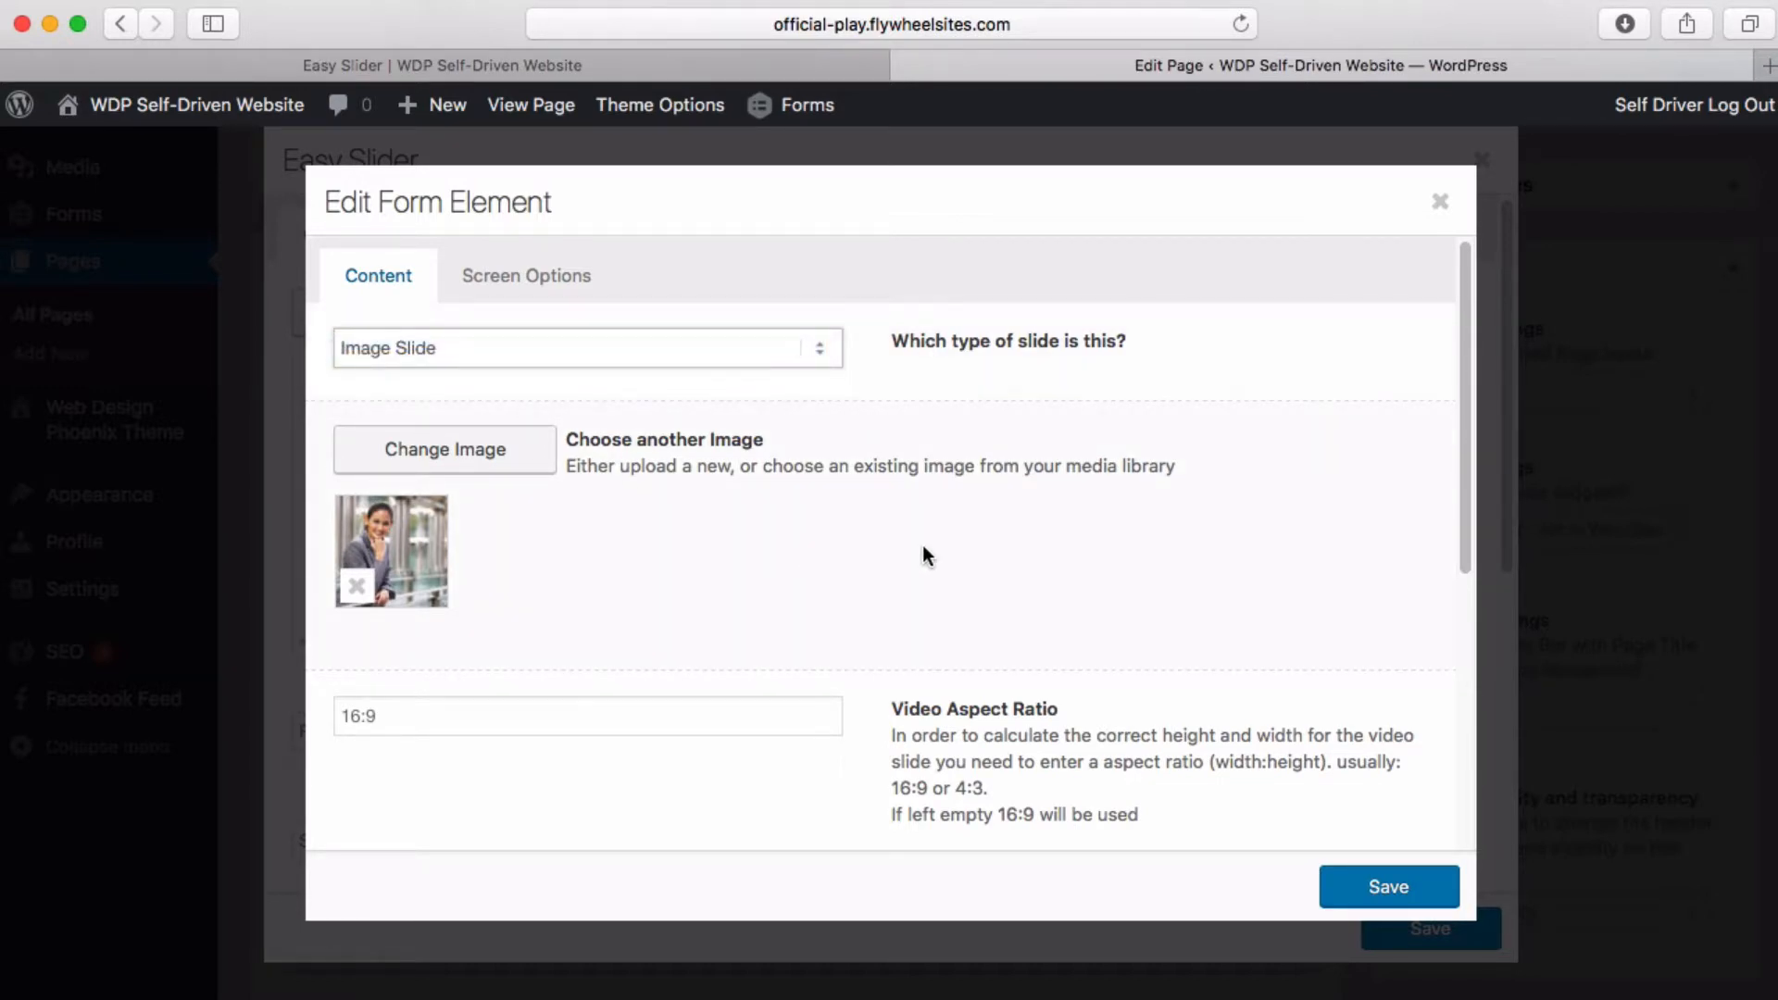
scroll(925, 554, down, 10)
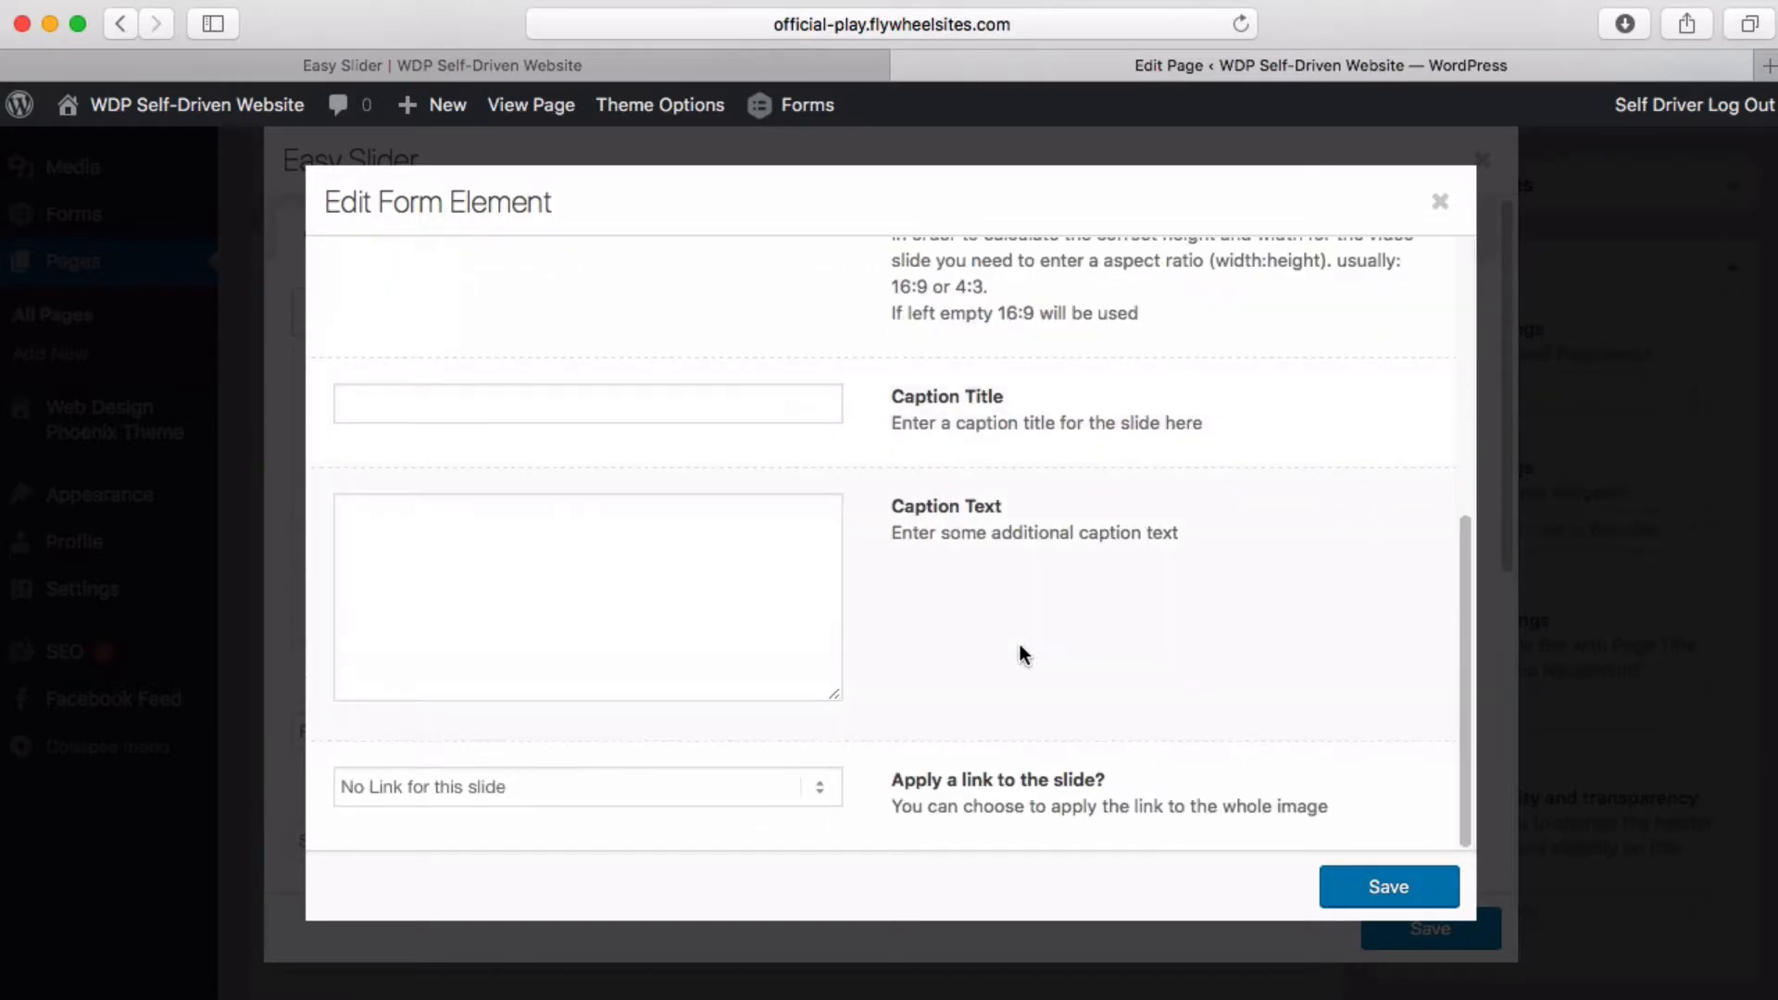
scroll(972, 597, up, 10)
Try the Video Slide type for the first slide to view its video options, and return it to Image Slide
click(492, 352)
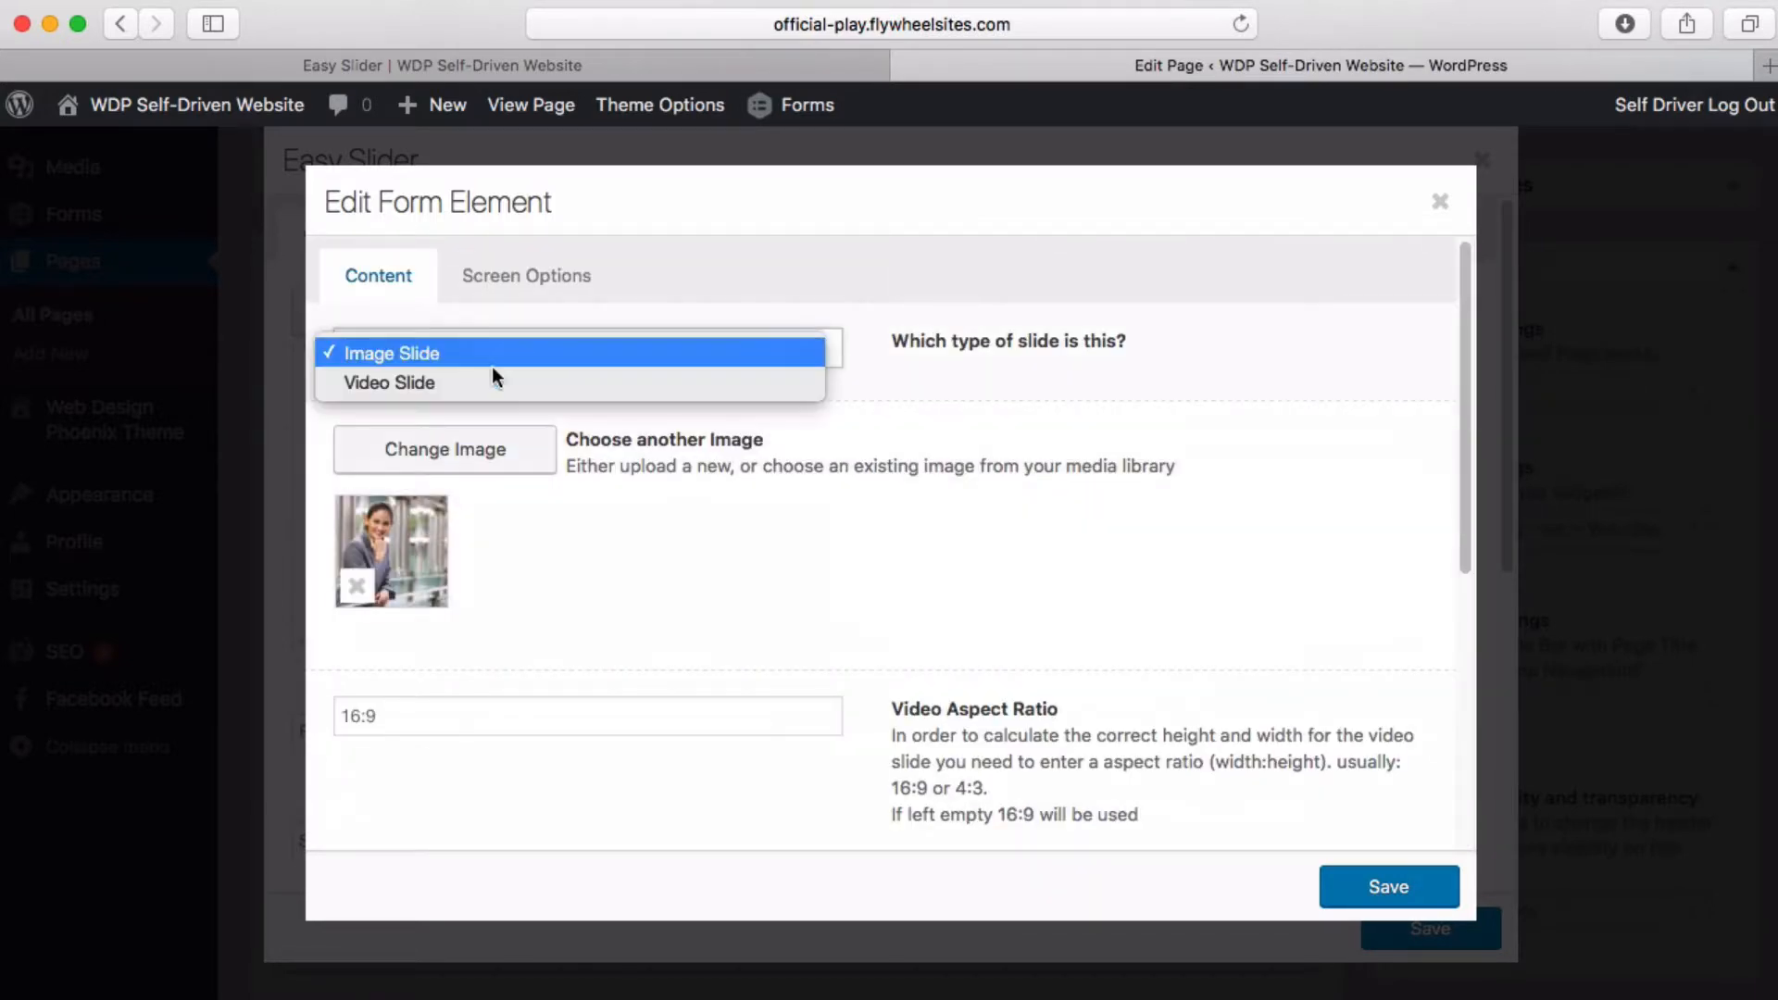
click(484, 380)
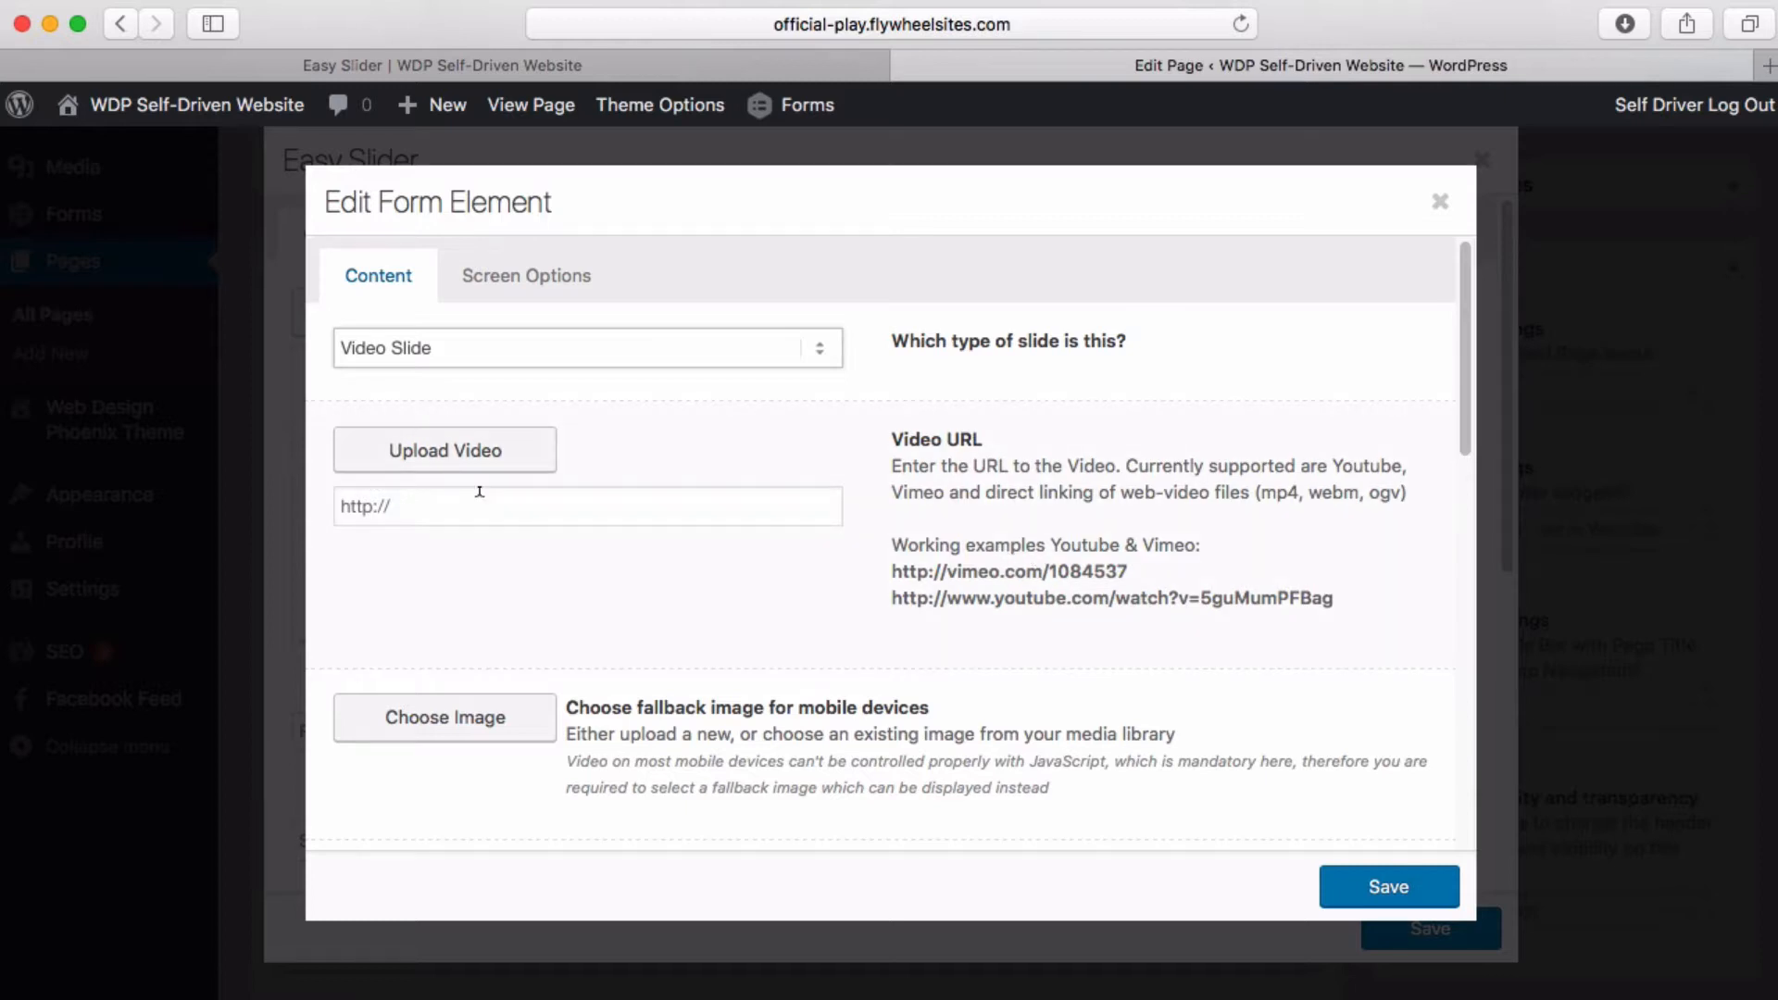
click(521, 348)
click(520, 325)
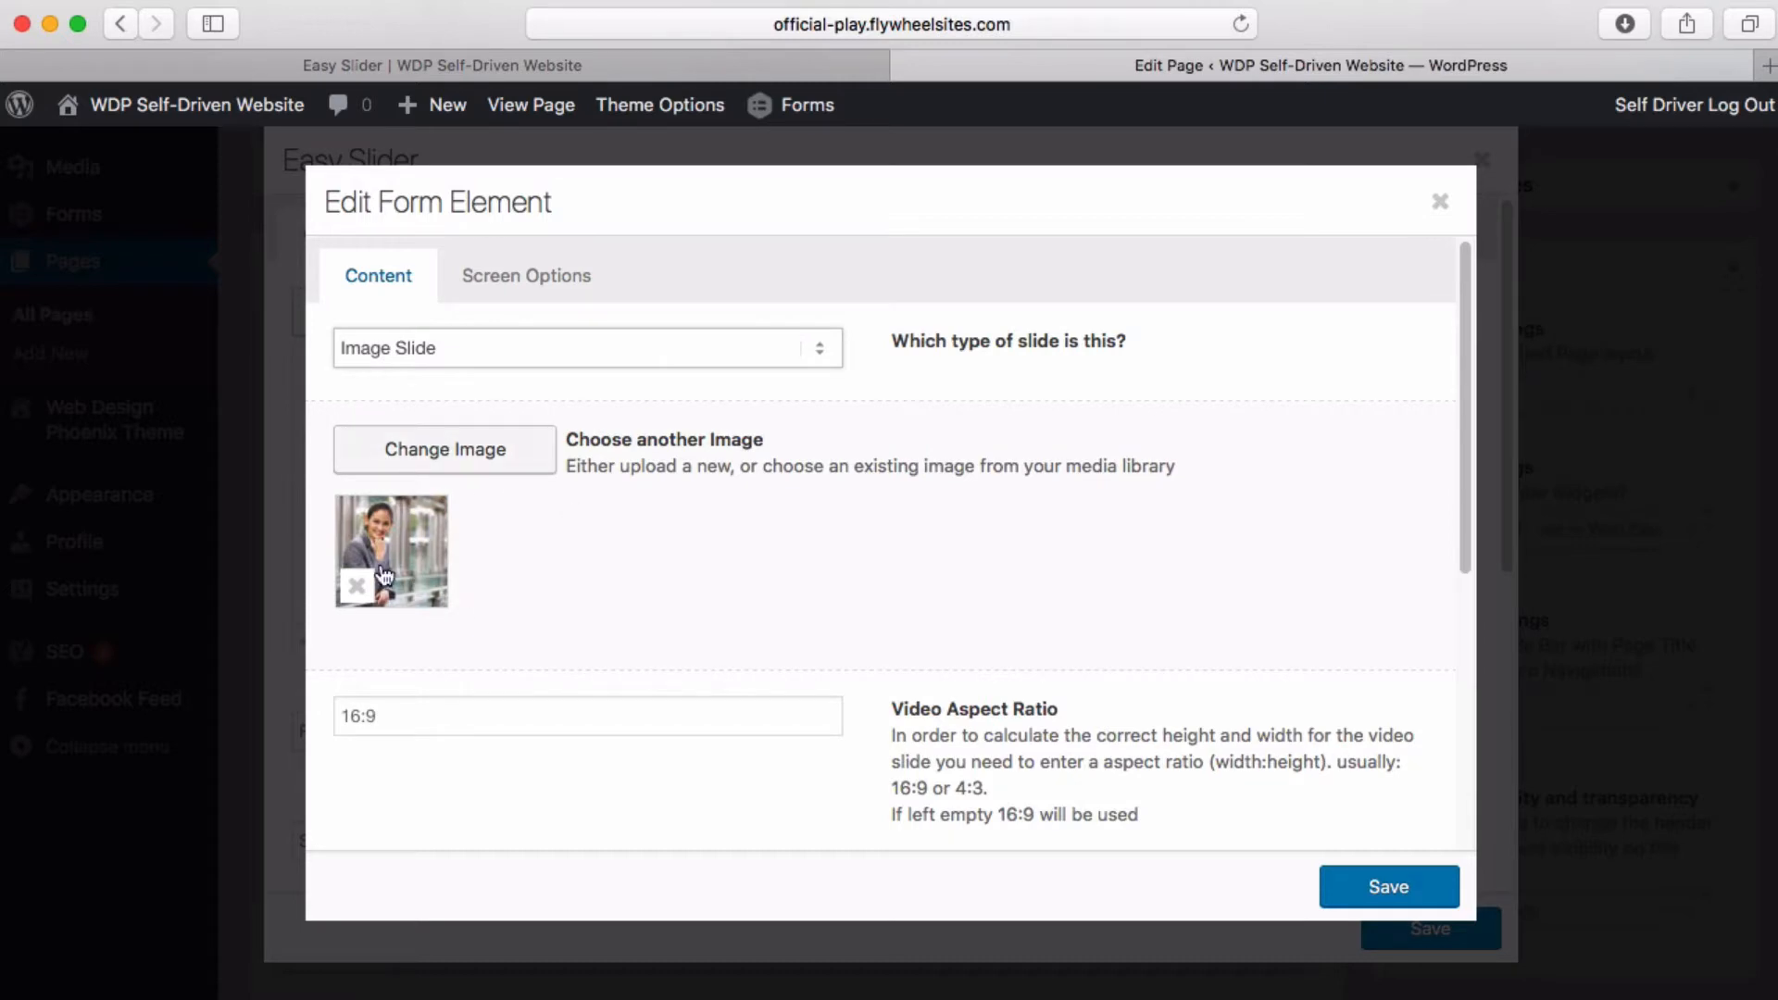
Give the first slide the caption title "Title" and the caption text "Here is our caption"
scroll(871, 500, down, 2)
scroll(656, 596, down, 4)
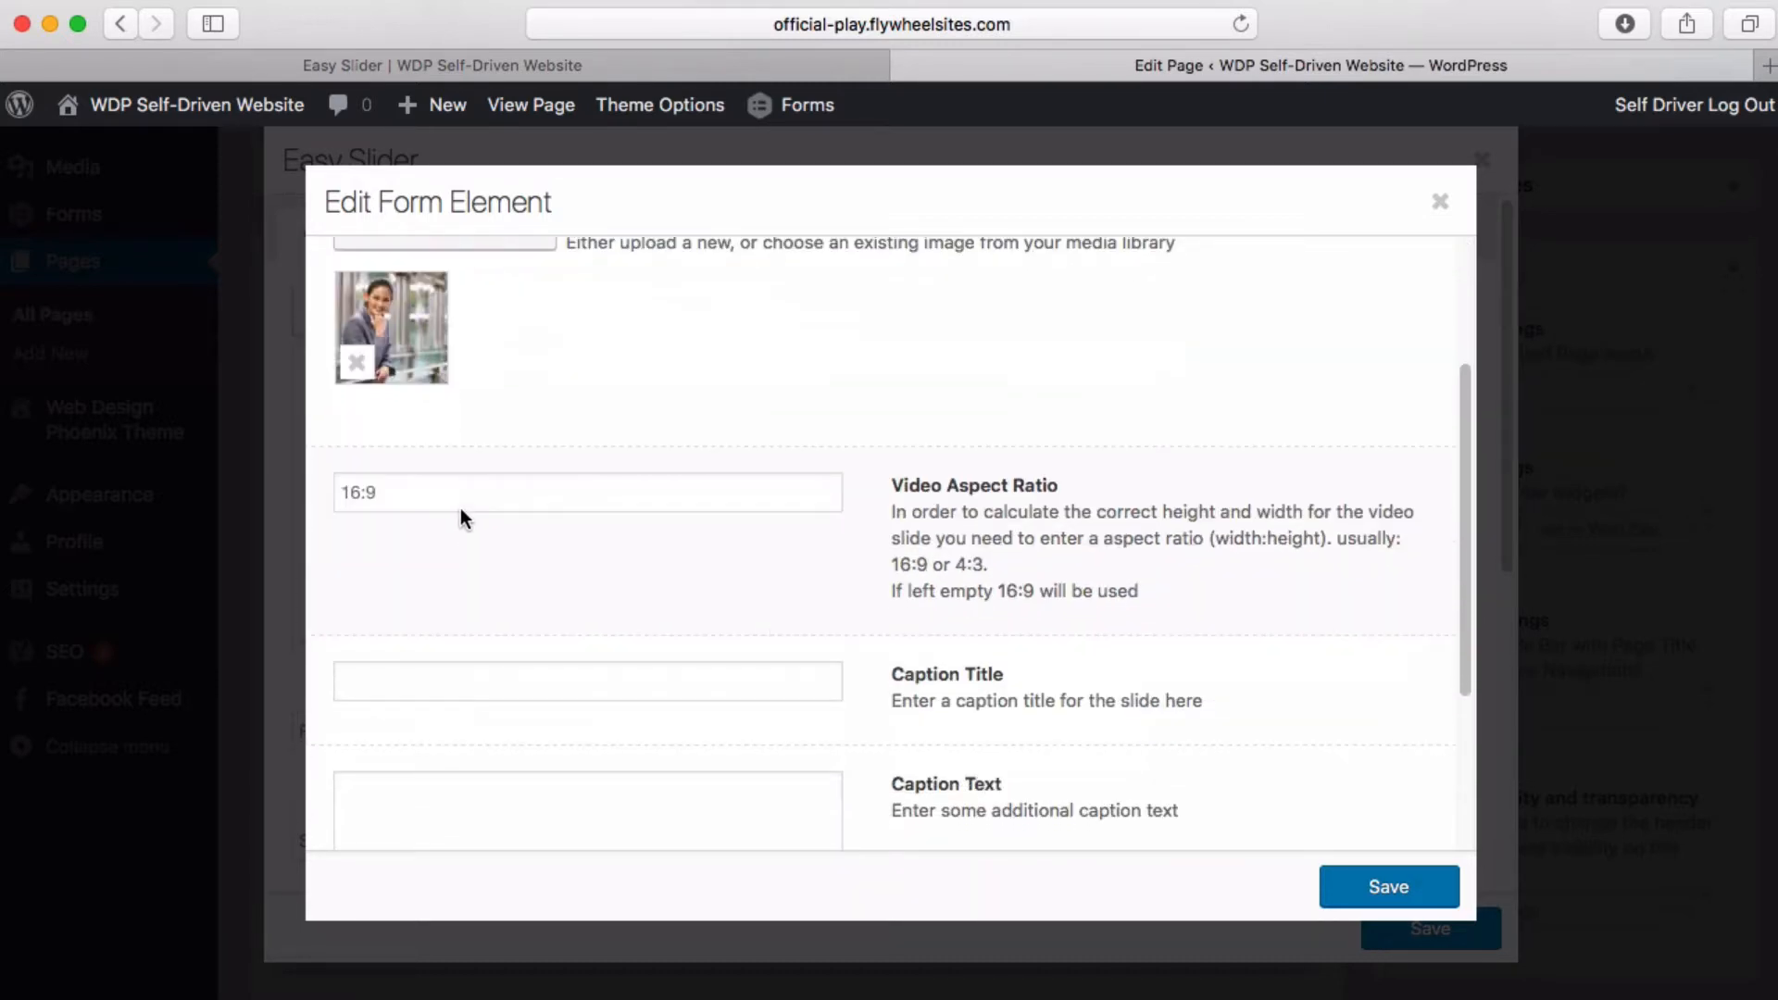
scroll(481, 515, down, 7)
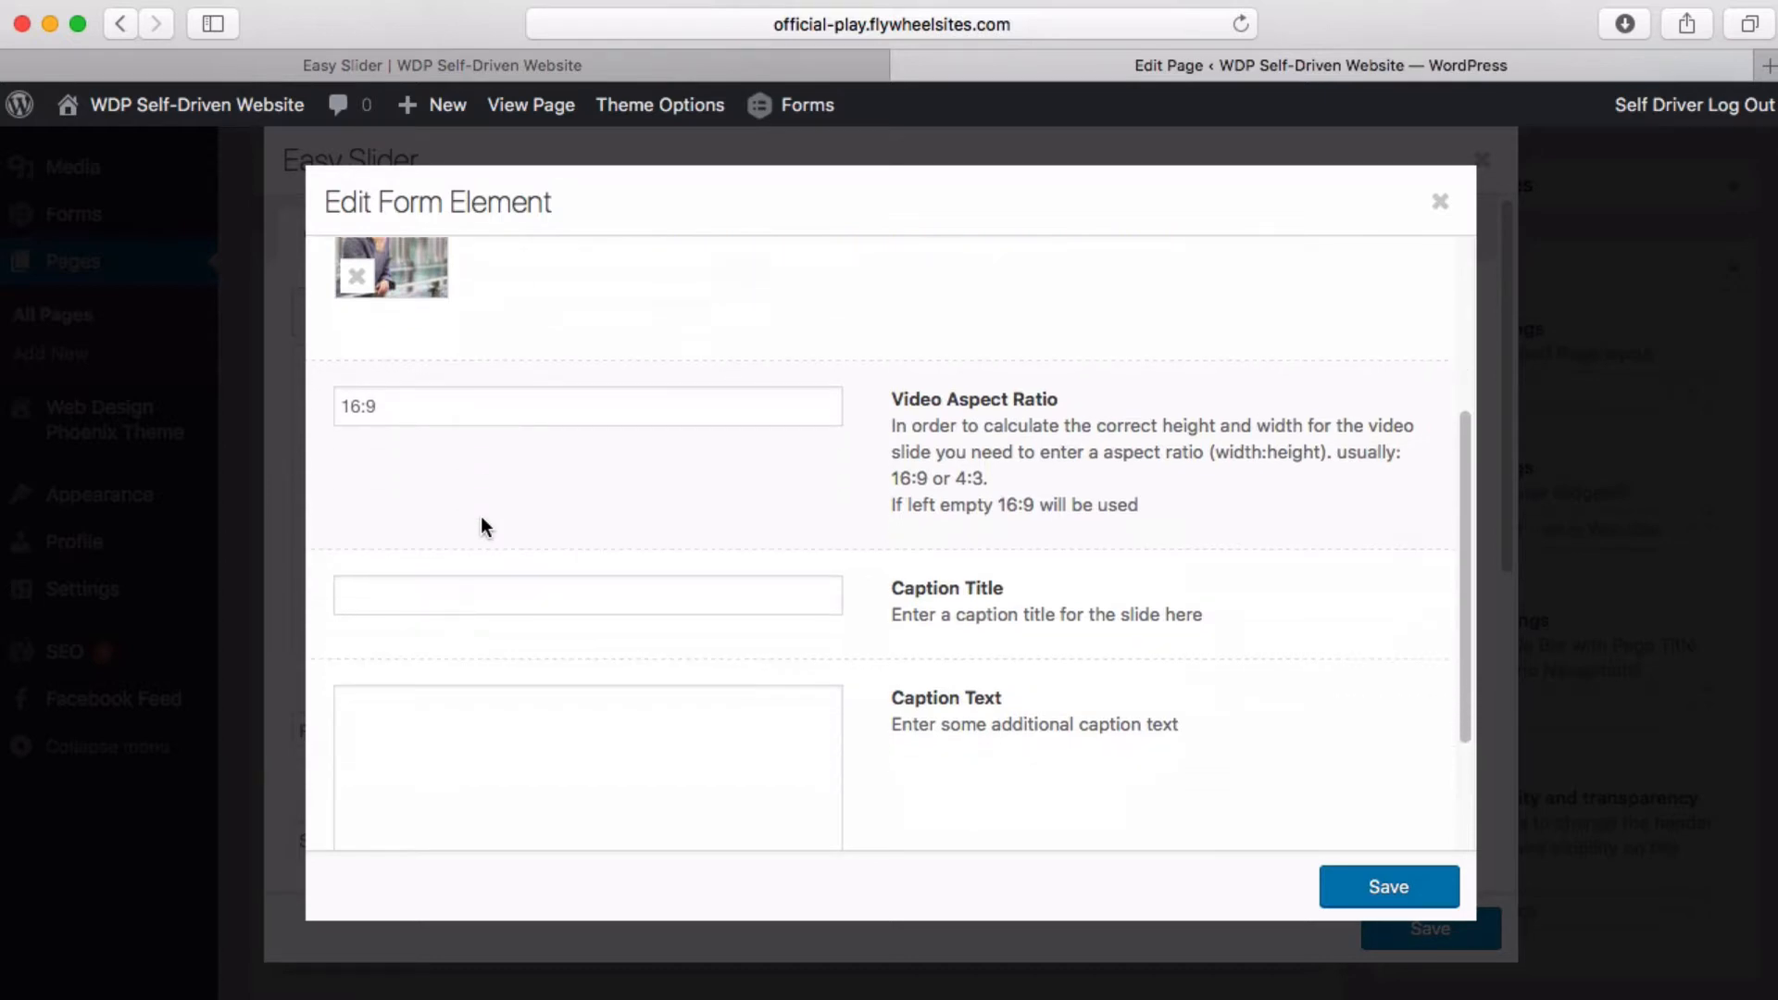
click(680, 399)
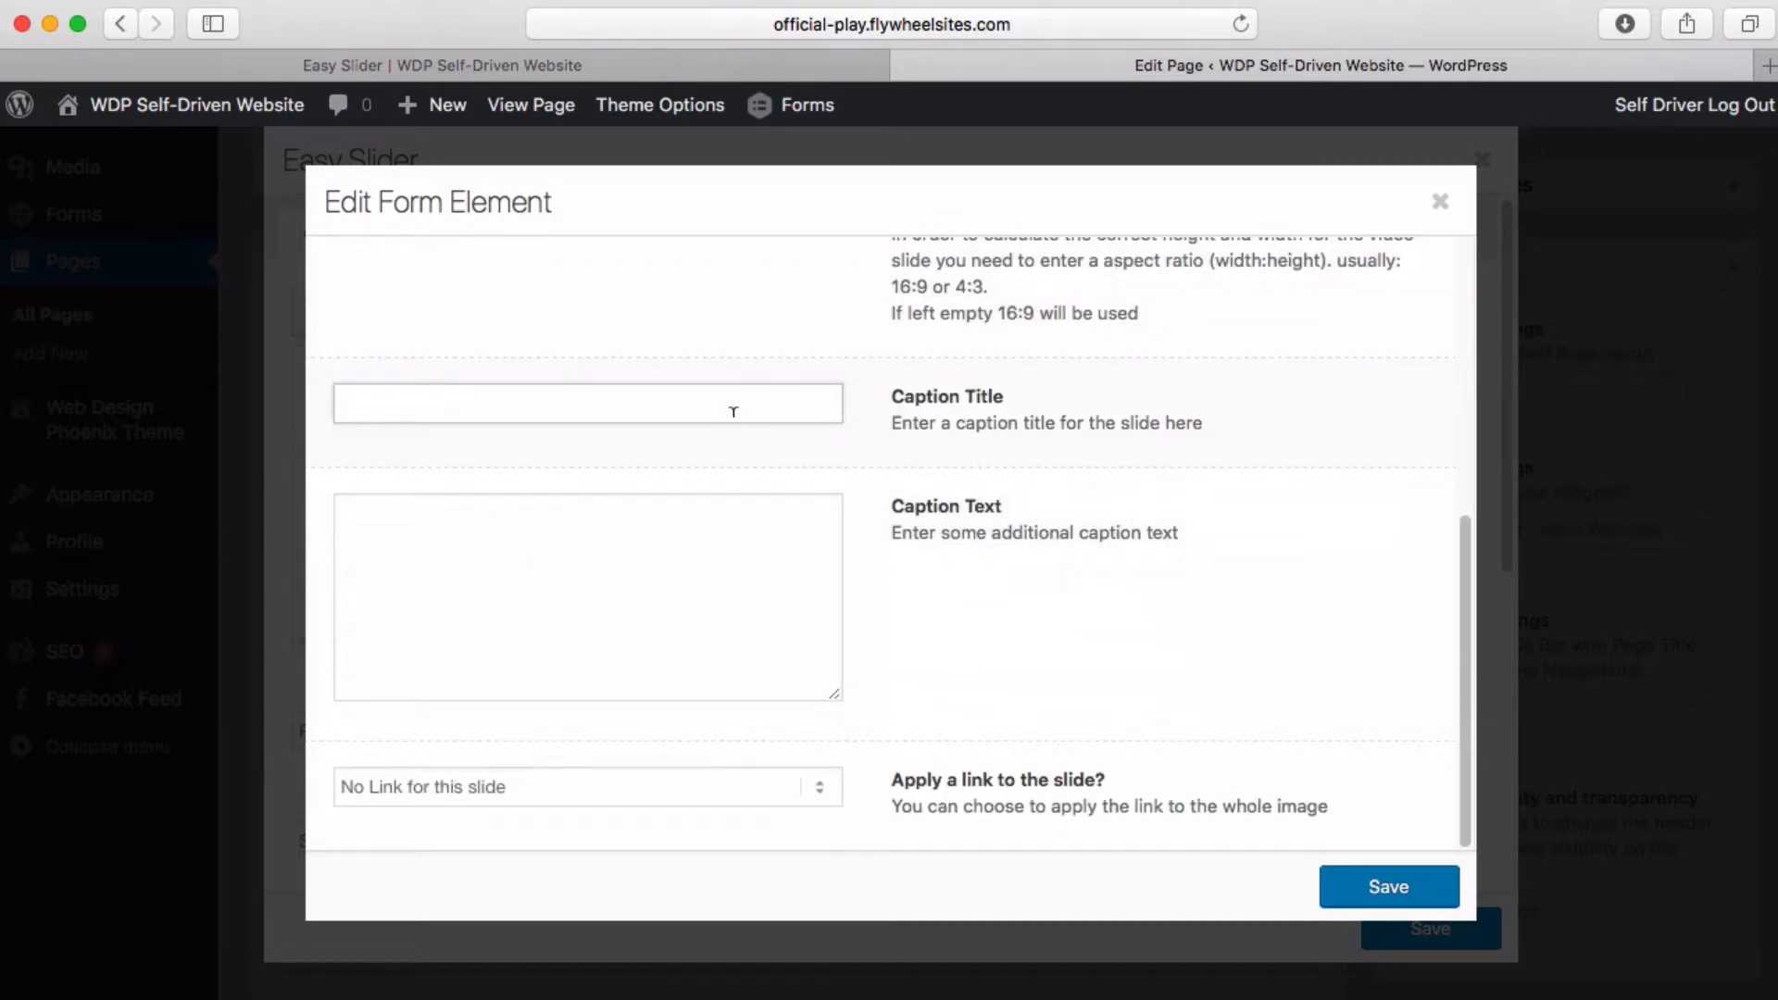
click(616, 561)
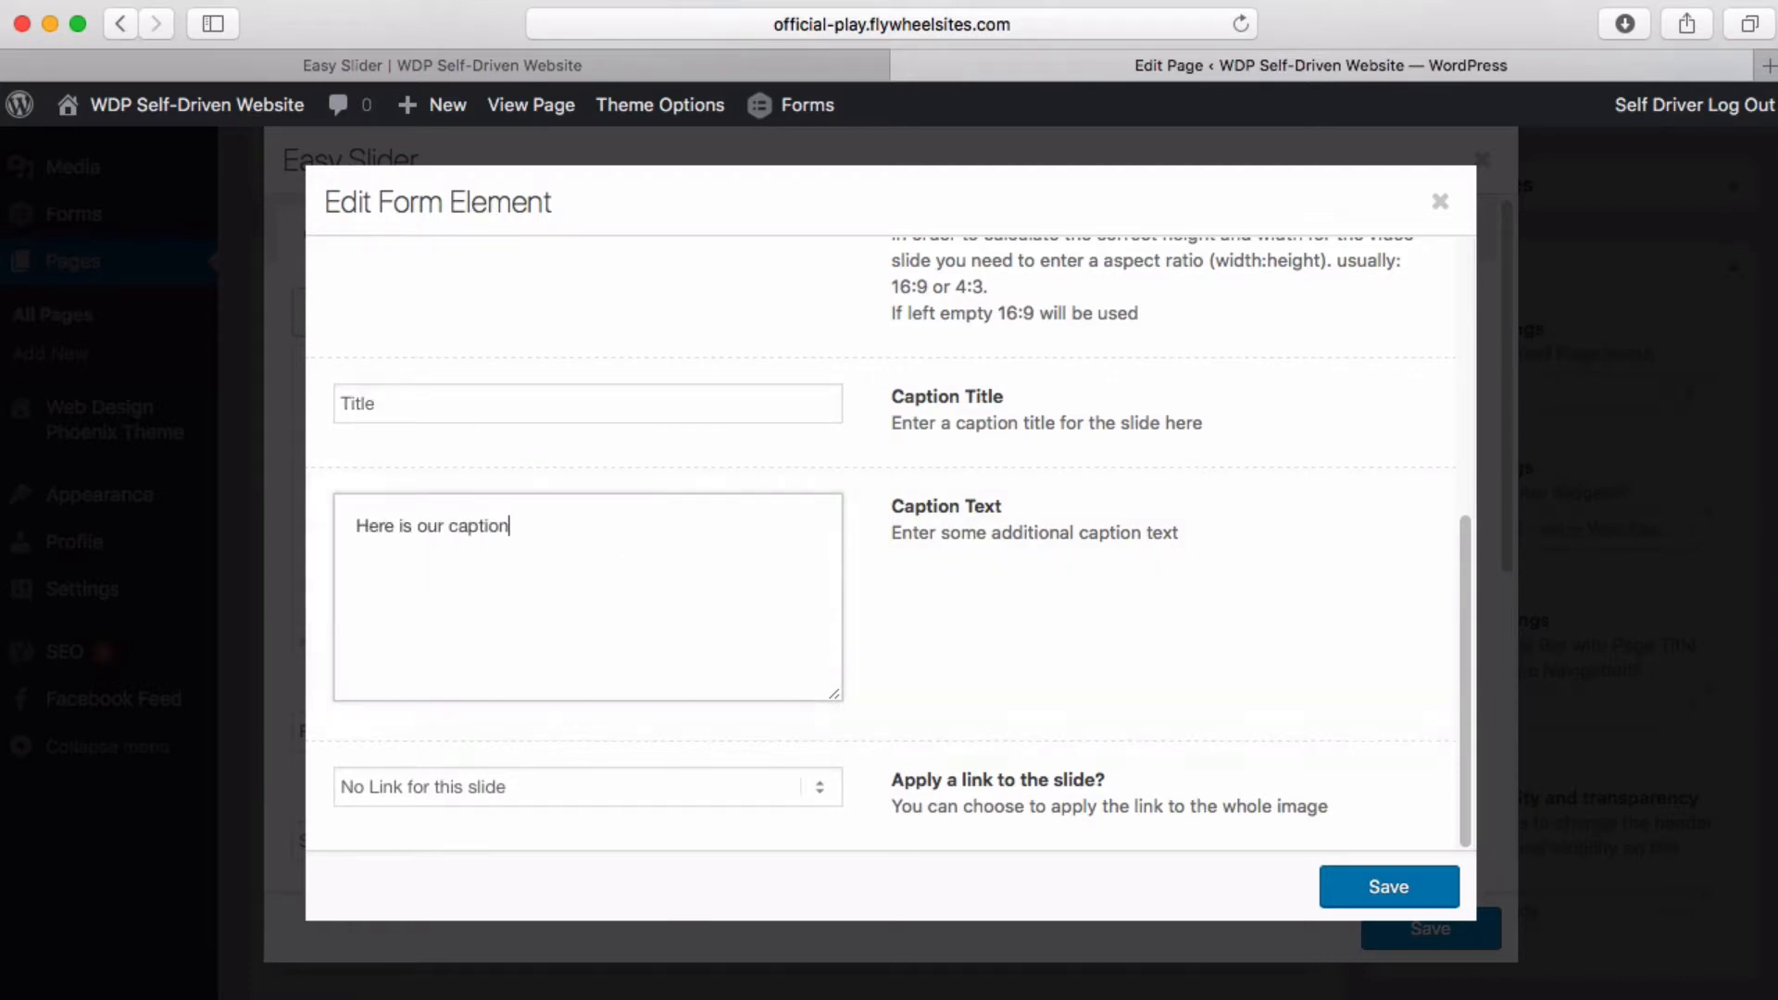
click(1080, 546)
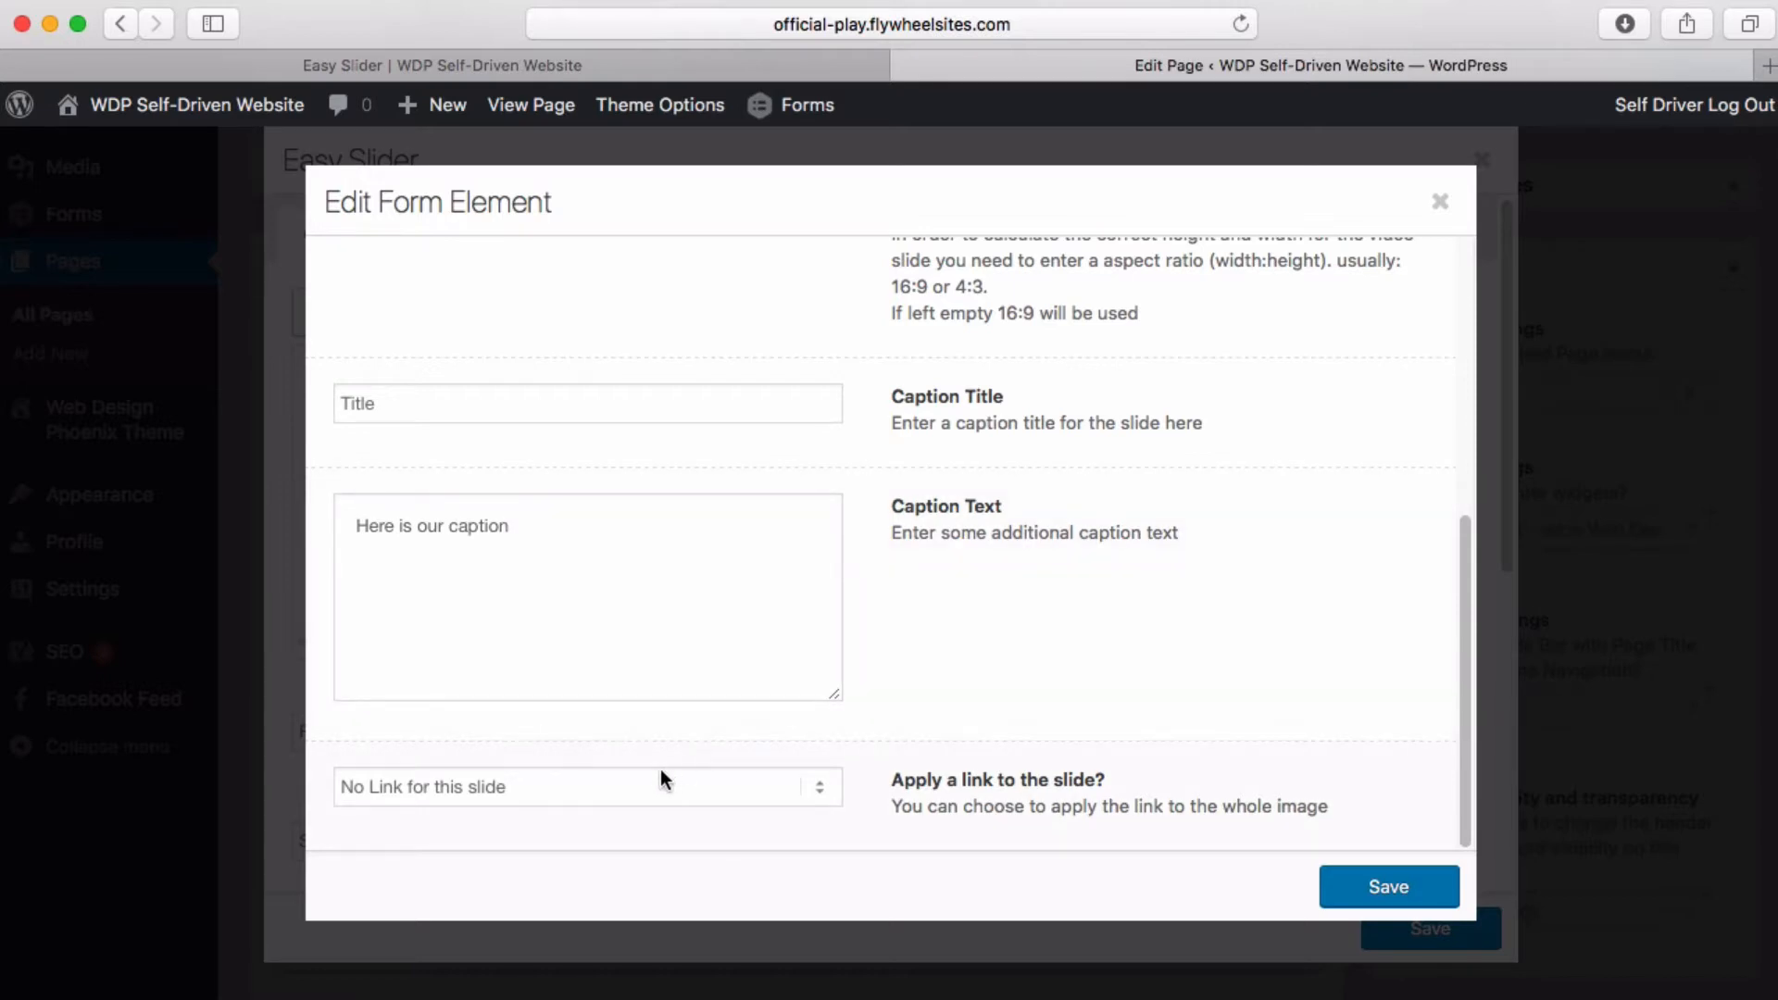
Apply a link to the slide's image that leads to the About page and opens in the same window
click(820, 790)
click(655, 822)
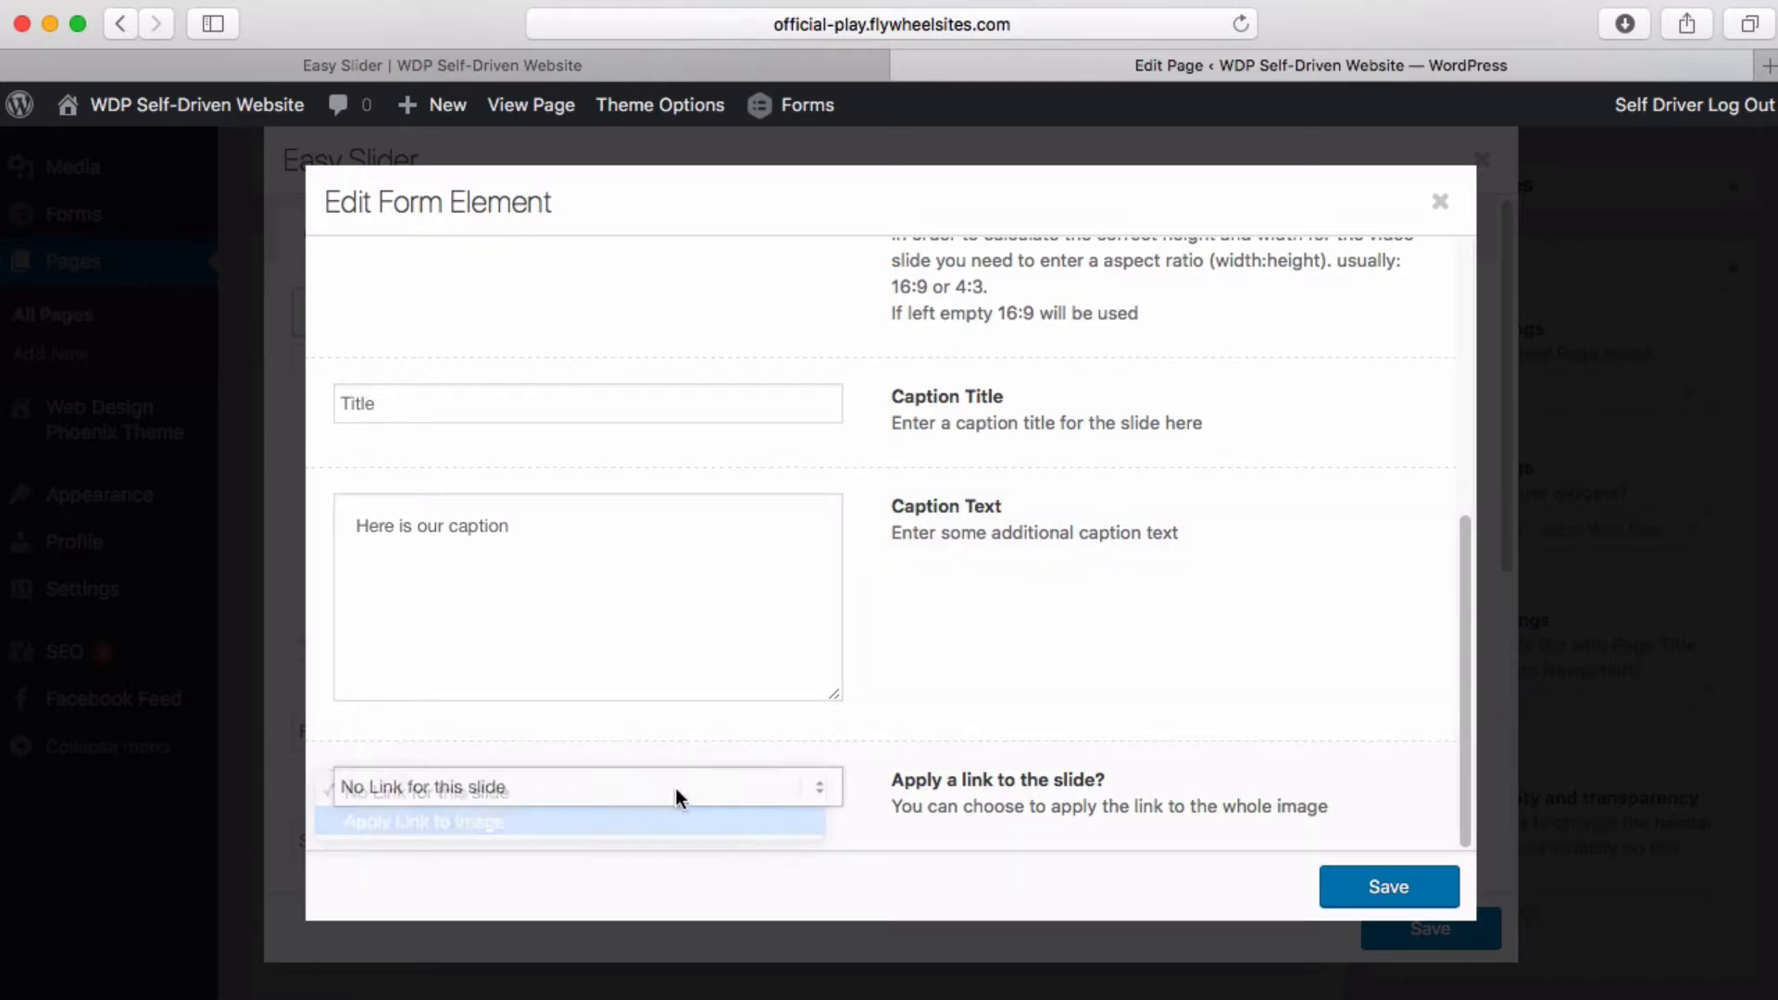
scroll(942, 695, down, 1)
scroll(942, 686, down, 2)
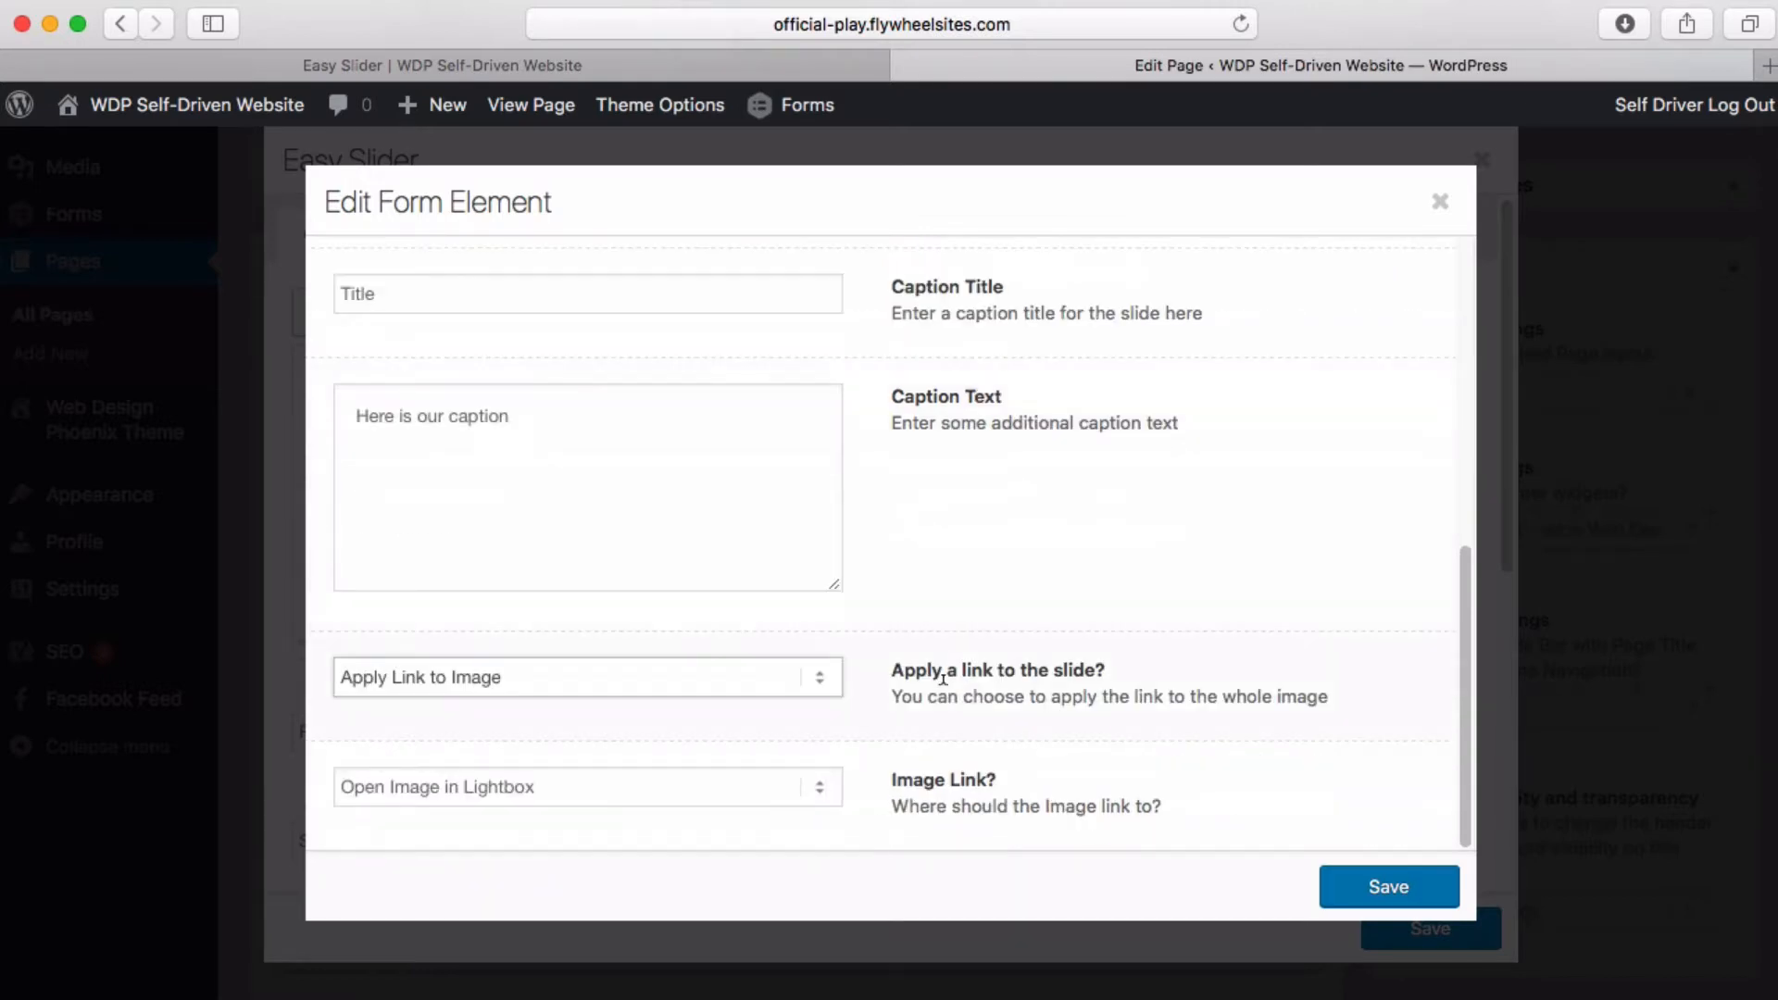
click(528, 784)
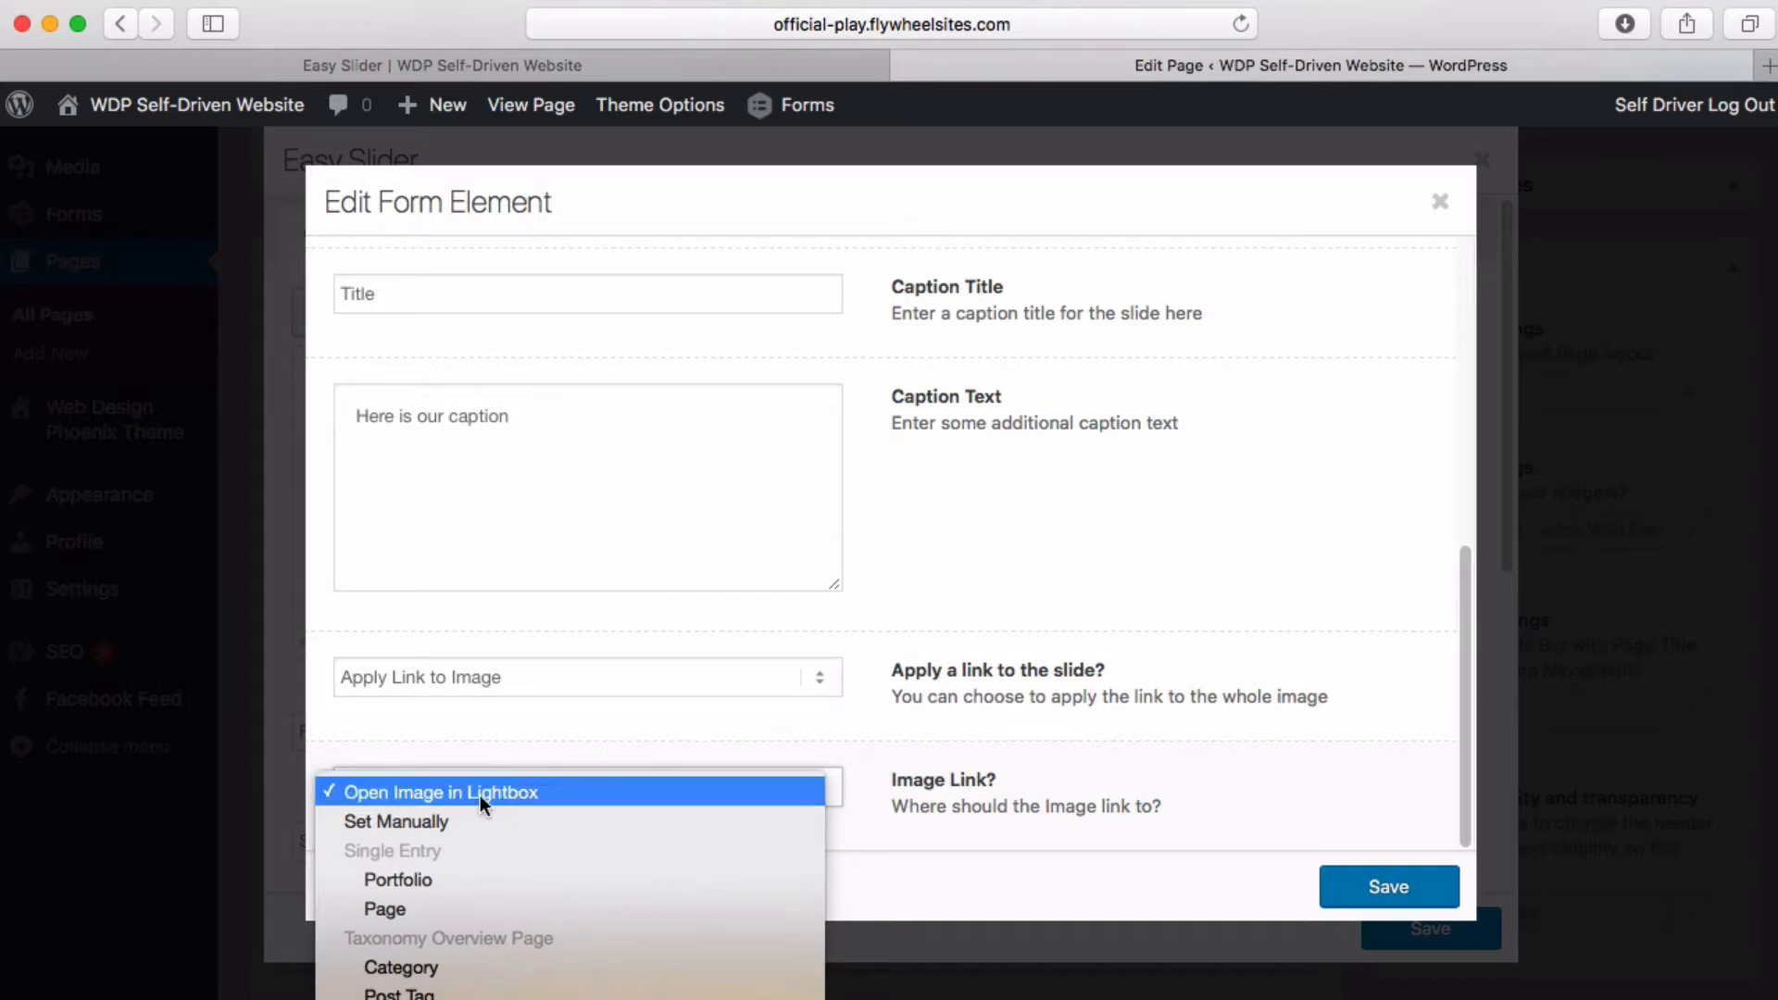
click(413, 899)
scroll(1069, 715, down, 2)
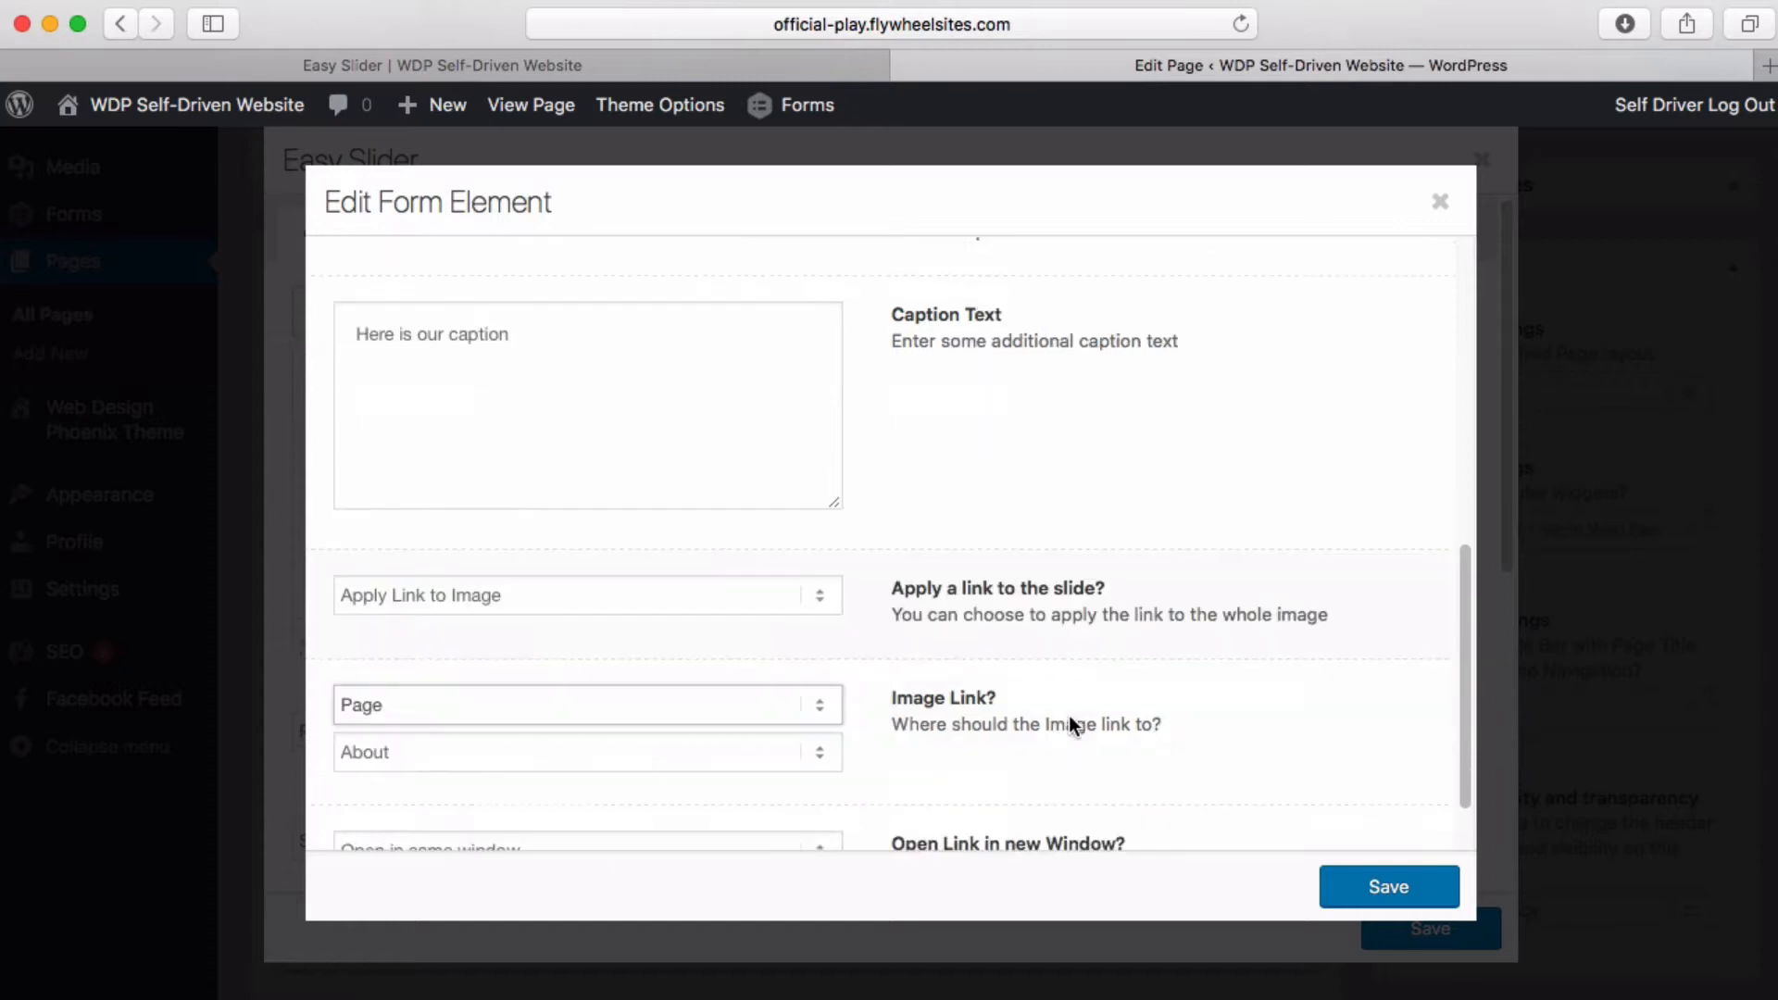
scroll(1069, 715, down, 2)
click(561, 755)
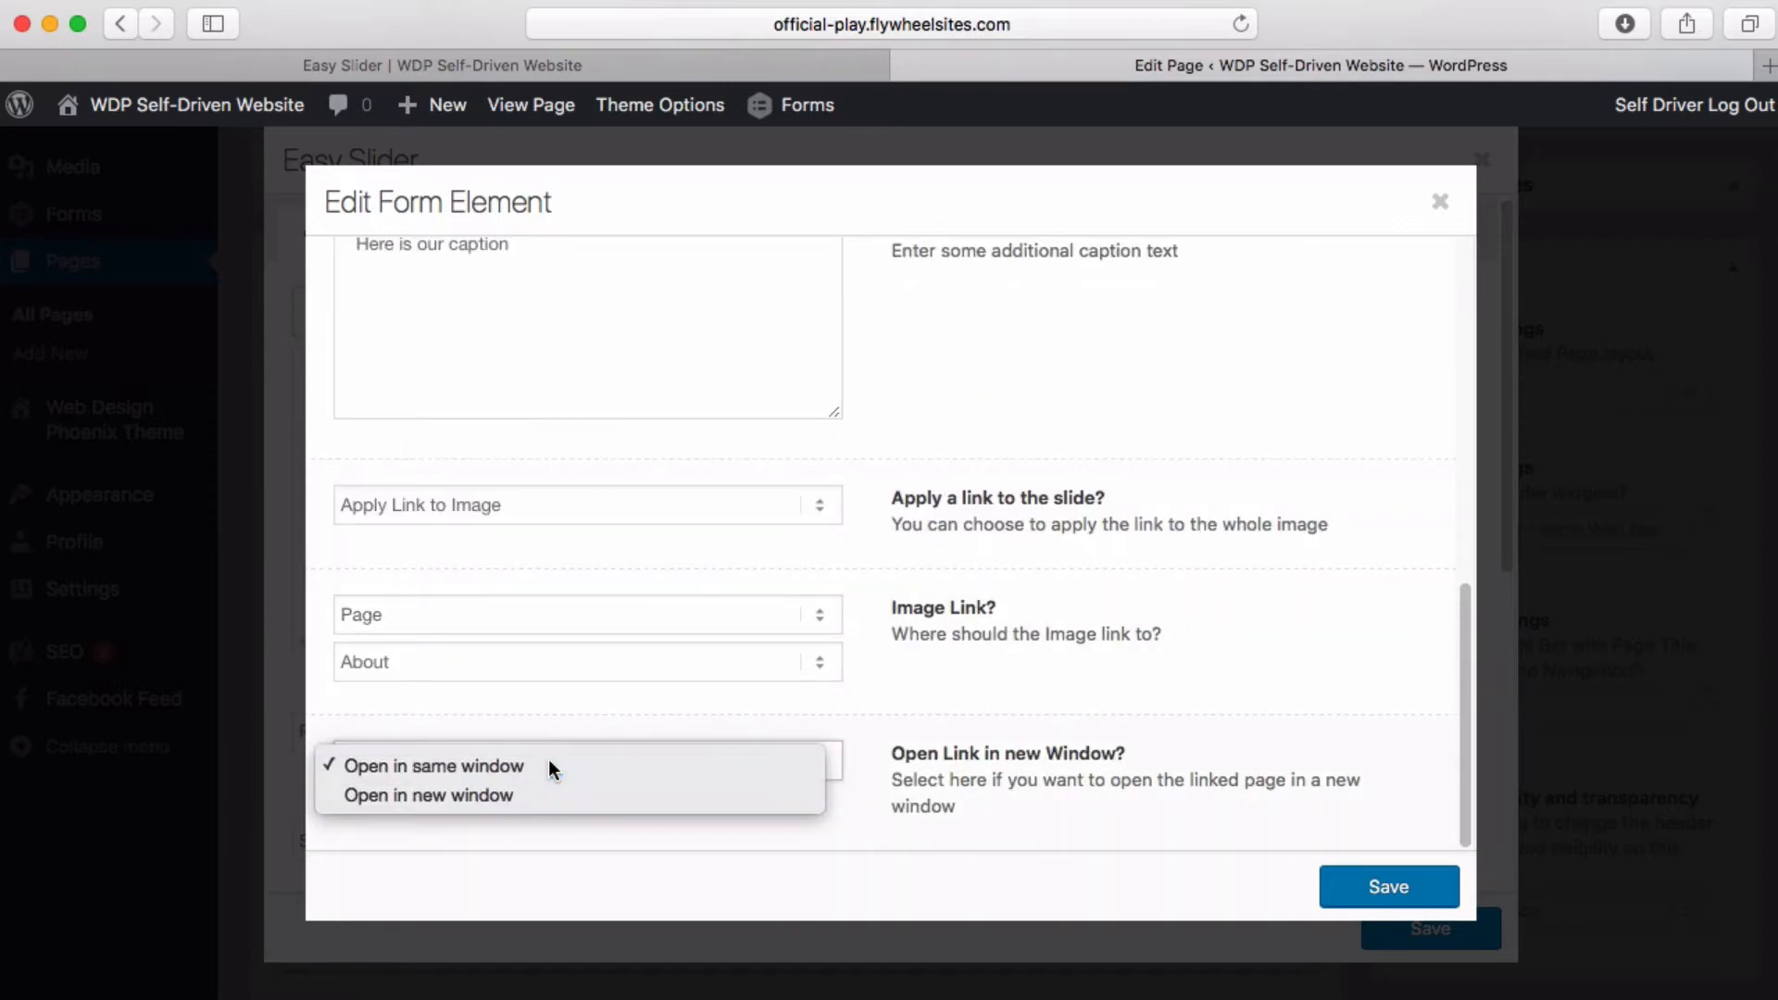
click(547, 759)
Review the slide's caption title and caption content font size options for the different screen sizes, and return to its content settings
scroll(988, 647, up, 5)
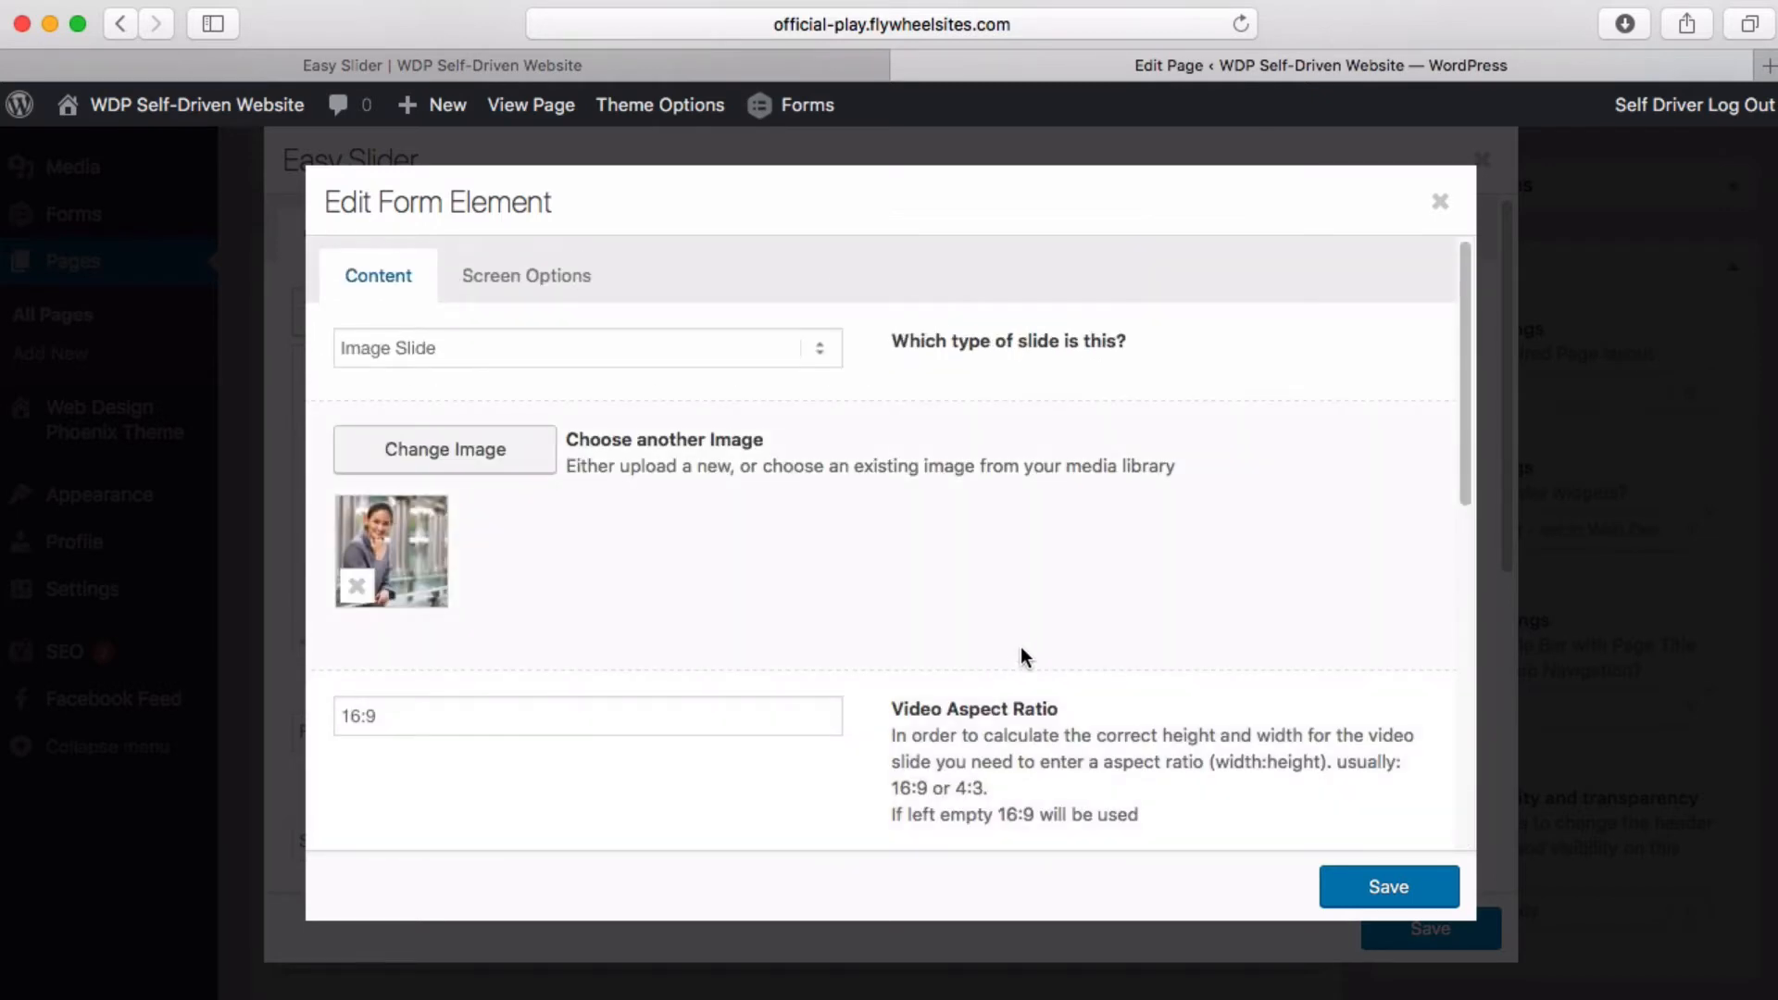
click(520, 278)
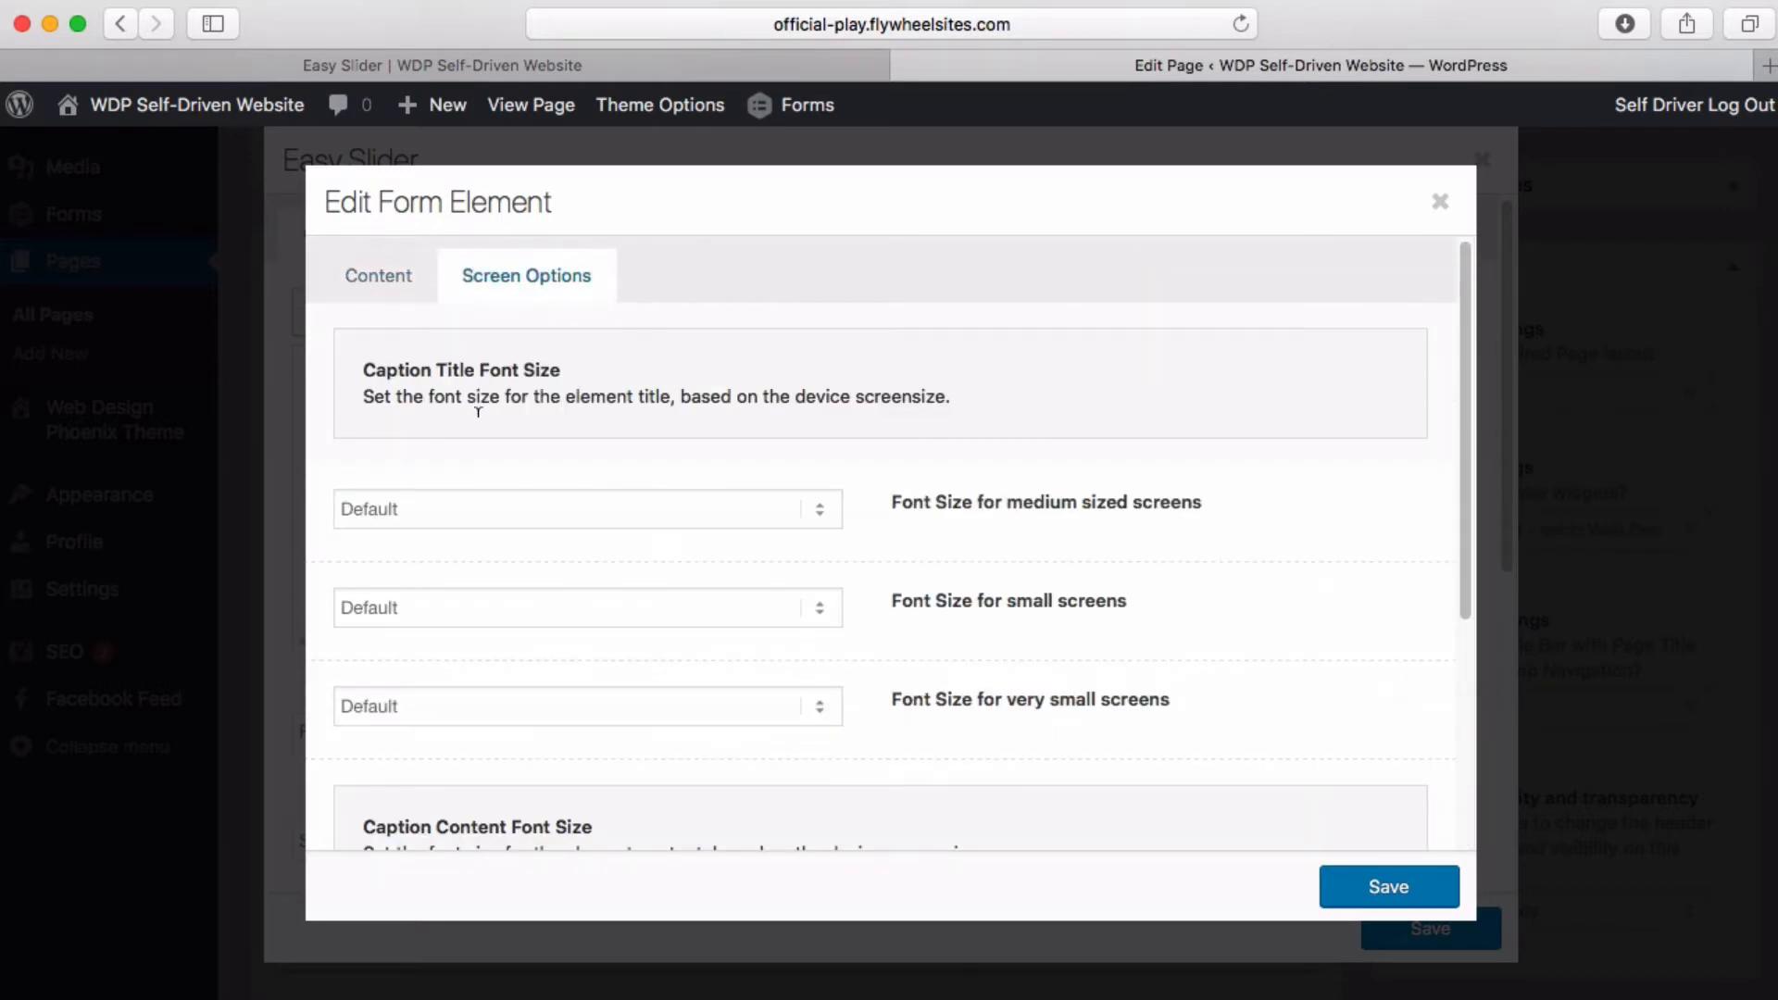
scroll(868, 554, down, 3)
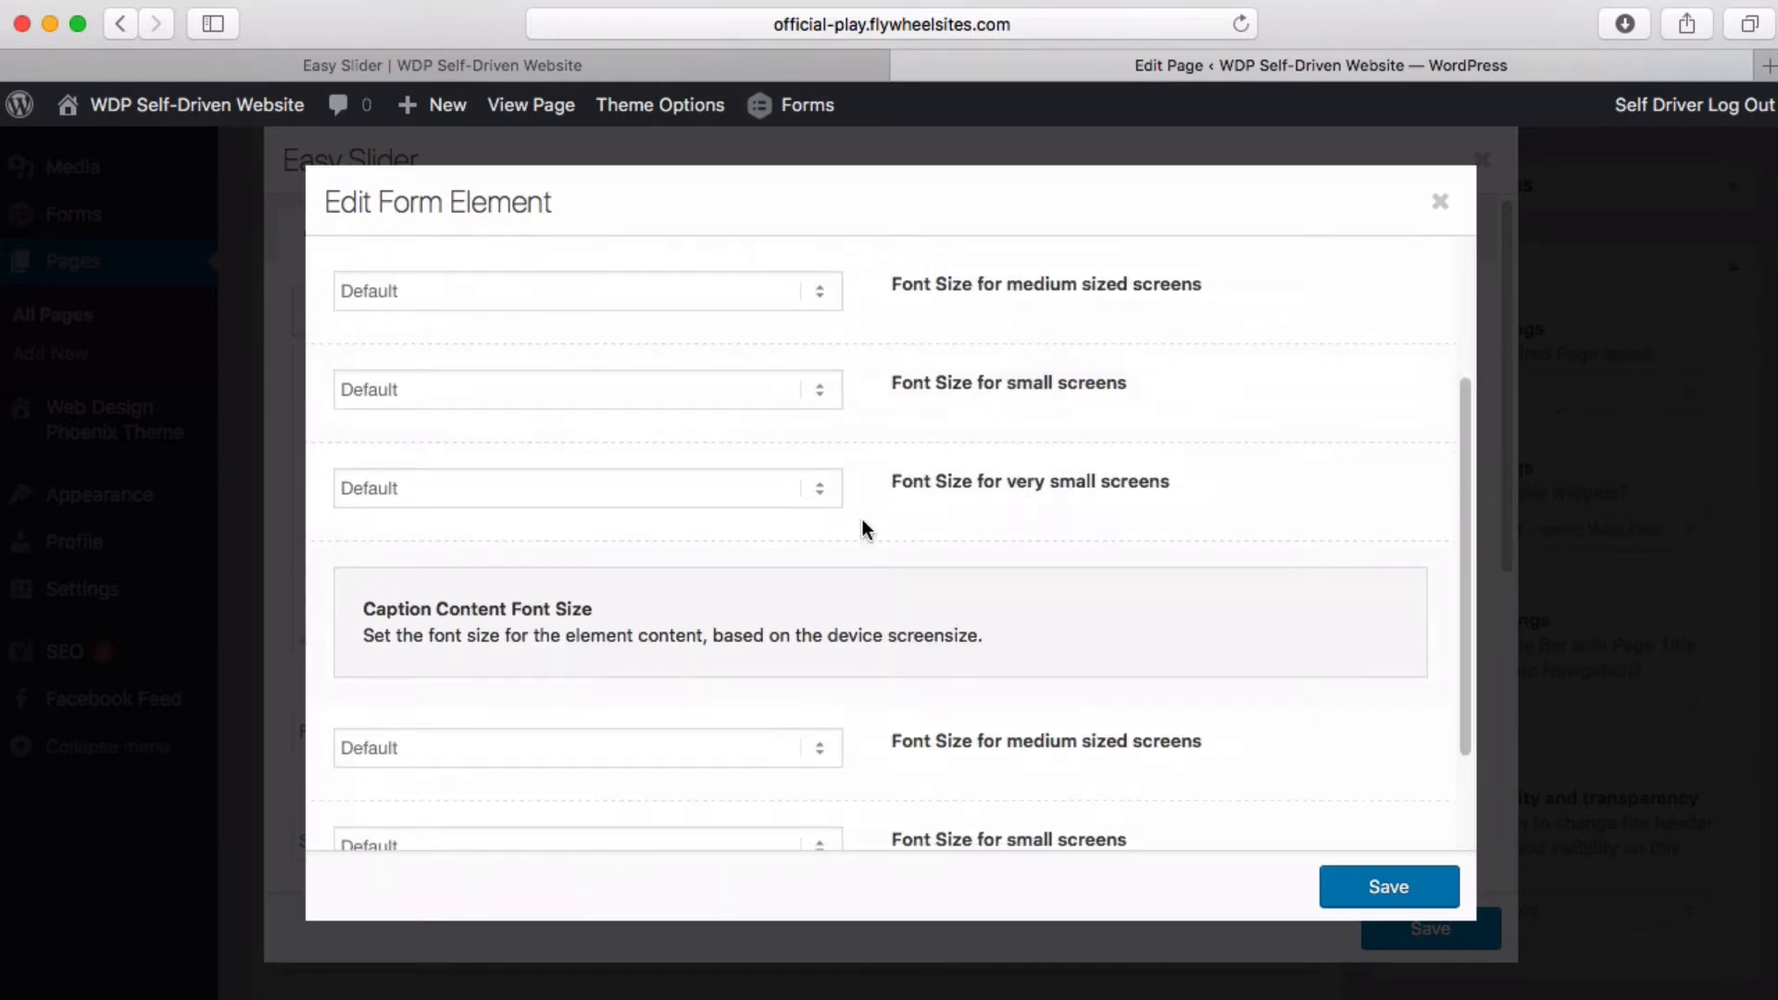
scroll(793, 710, up, 5)
click(407, 278)
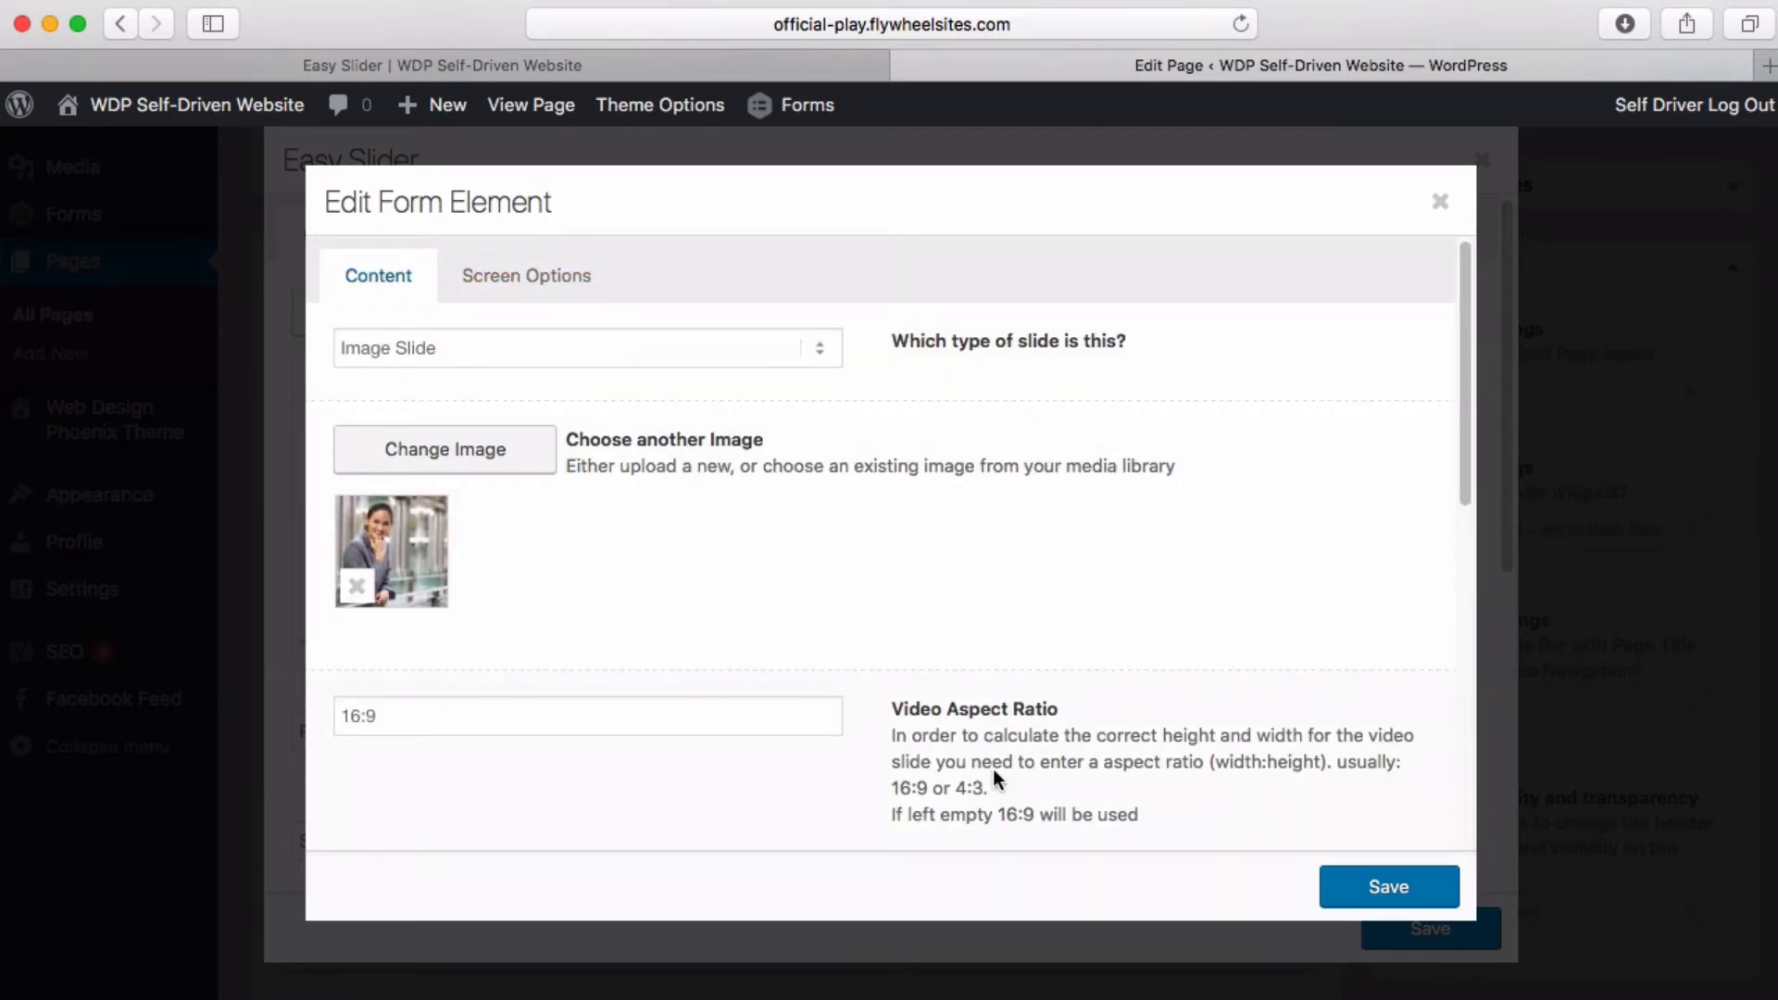
Save the slide and the Easy Slider element, and update the page
scroll(986, 606, down, 8)
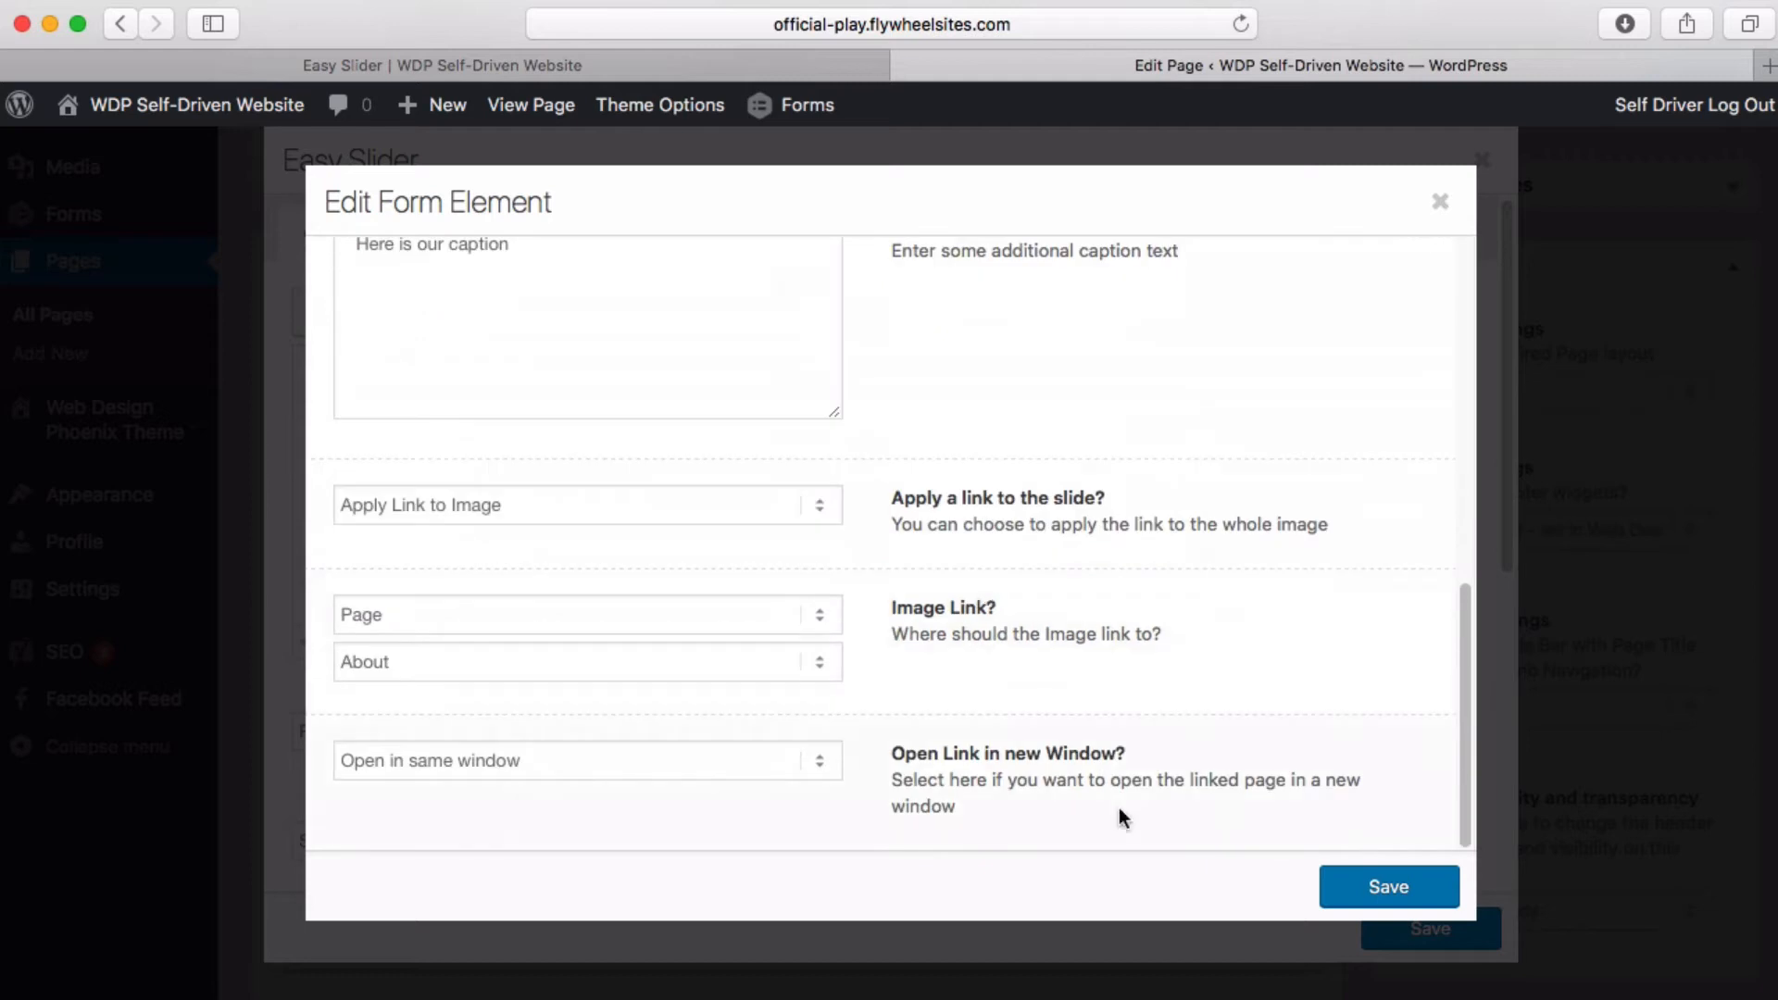
click(1374, 885)
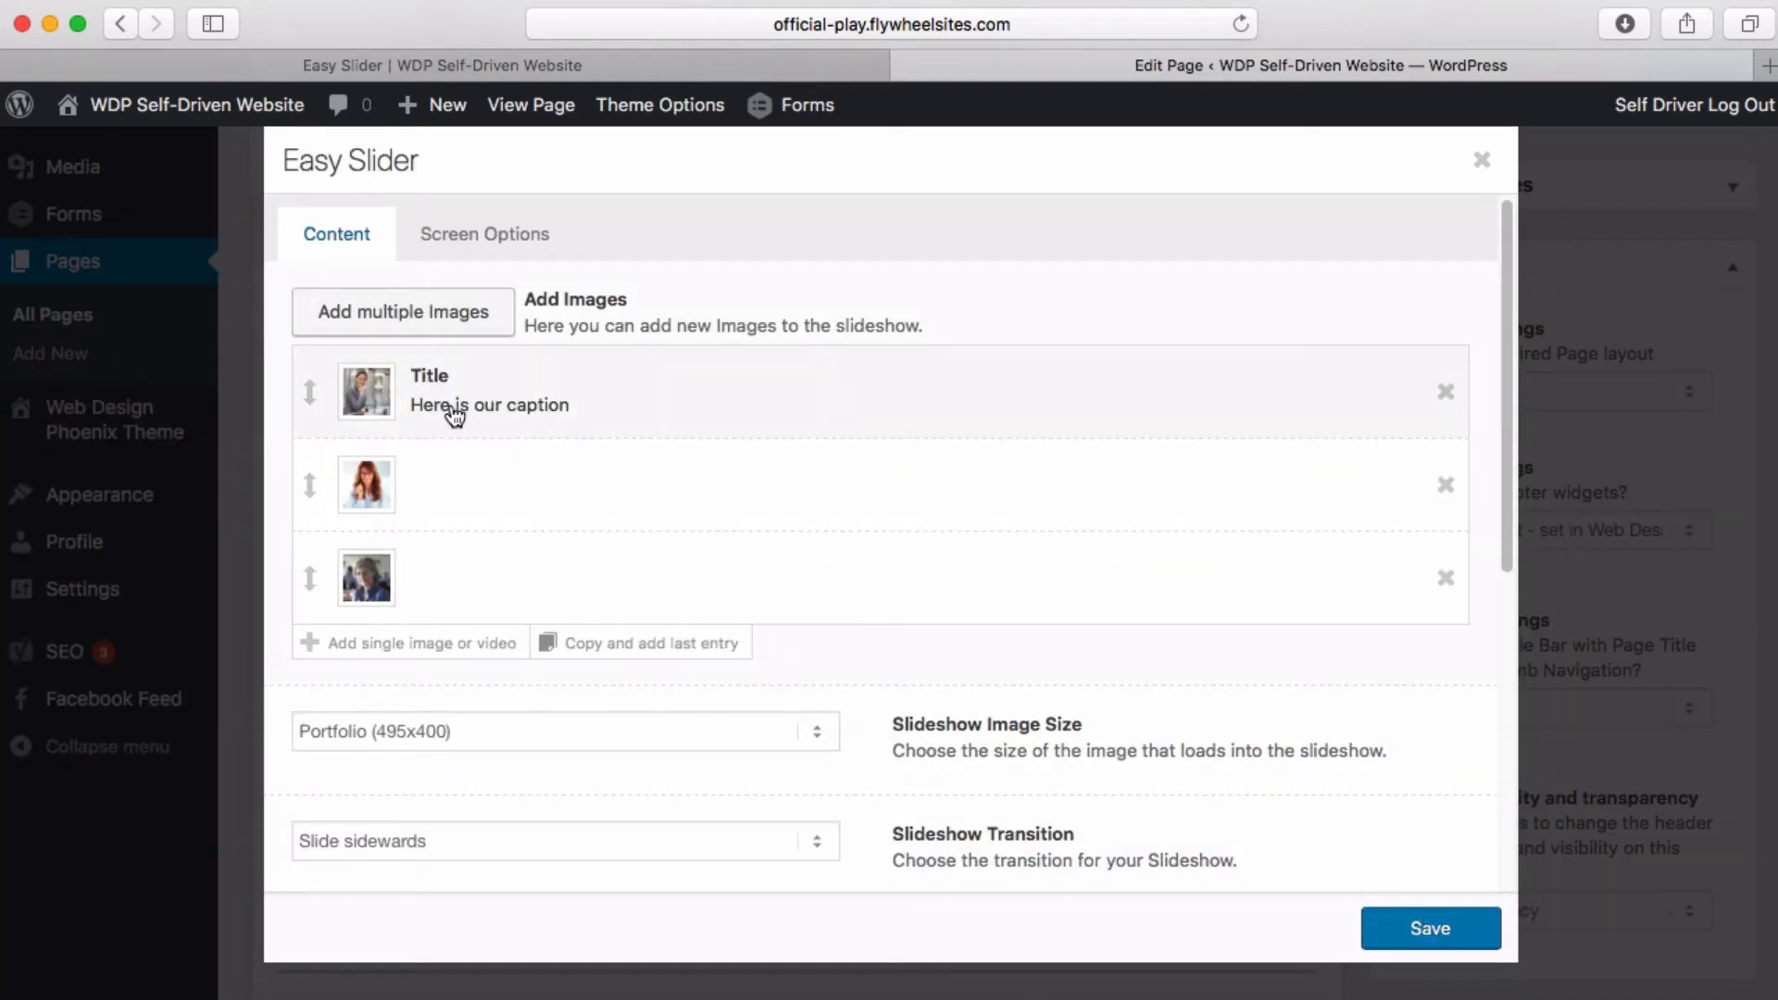
click(1435, 928)
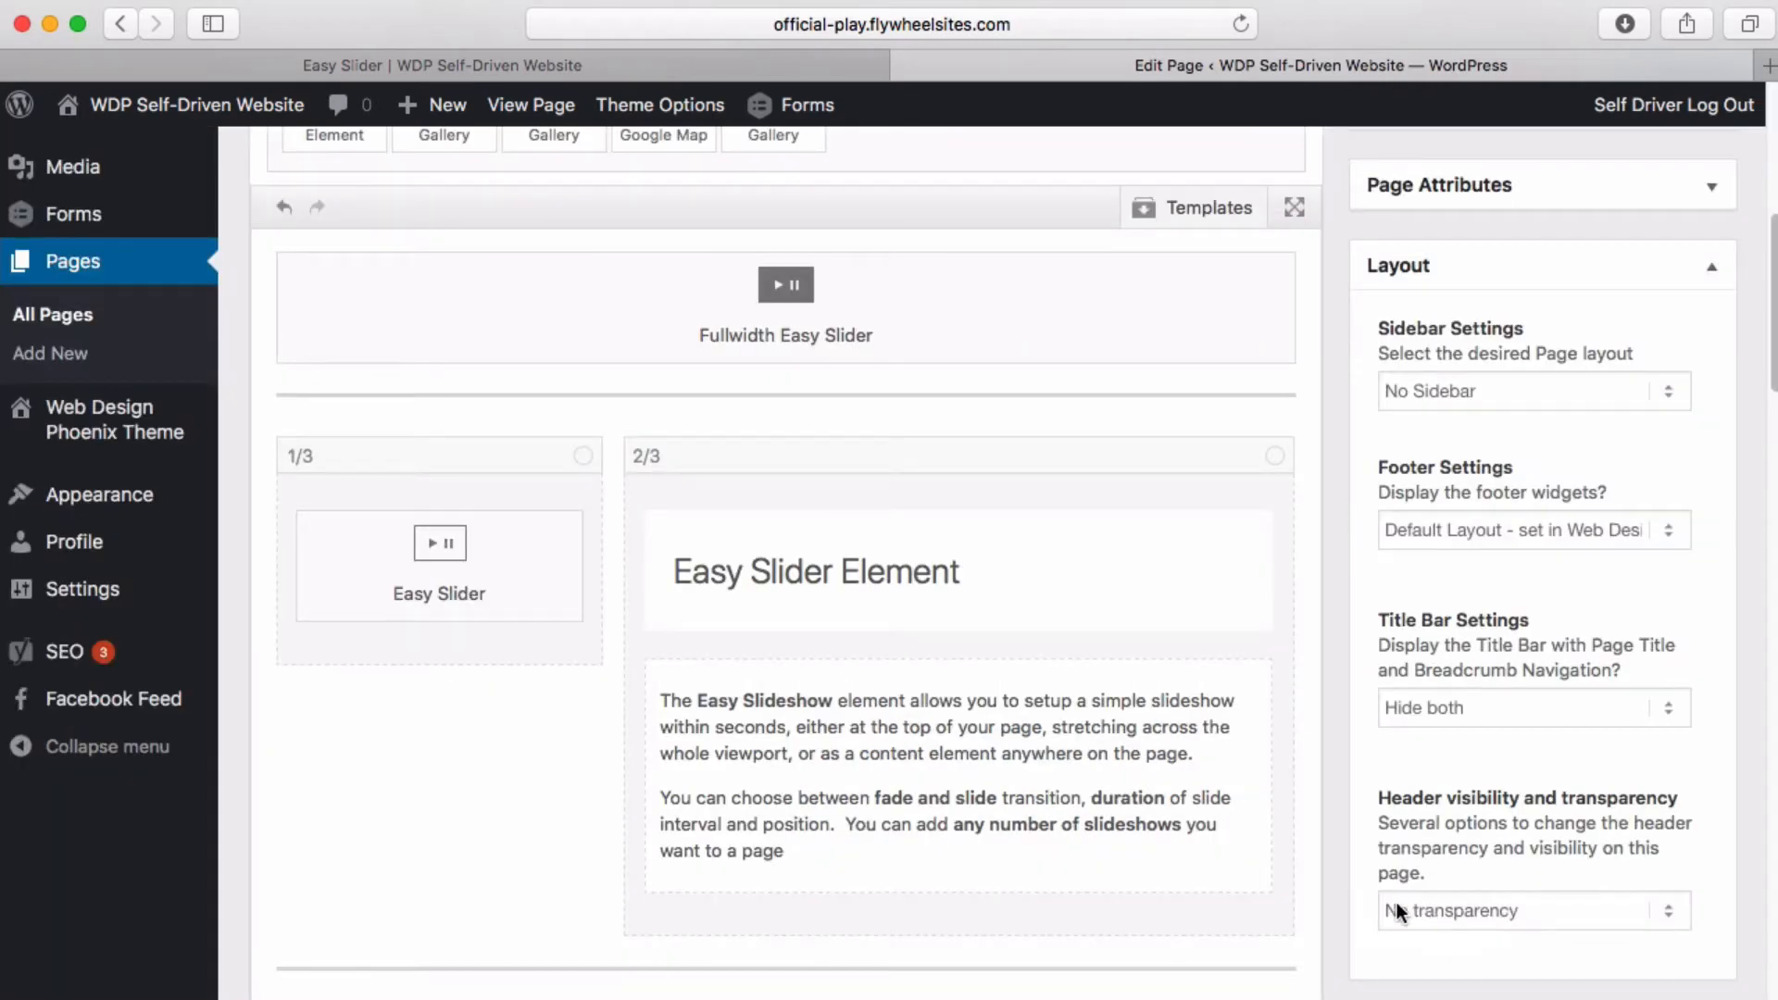
scroll(1616, 555, up, 3)
click(1675, 375)
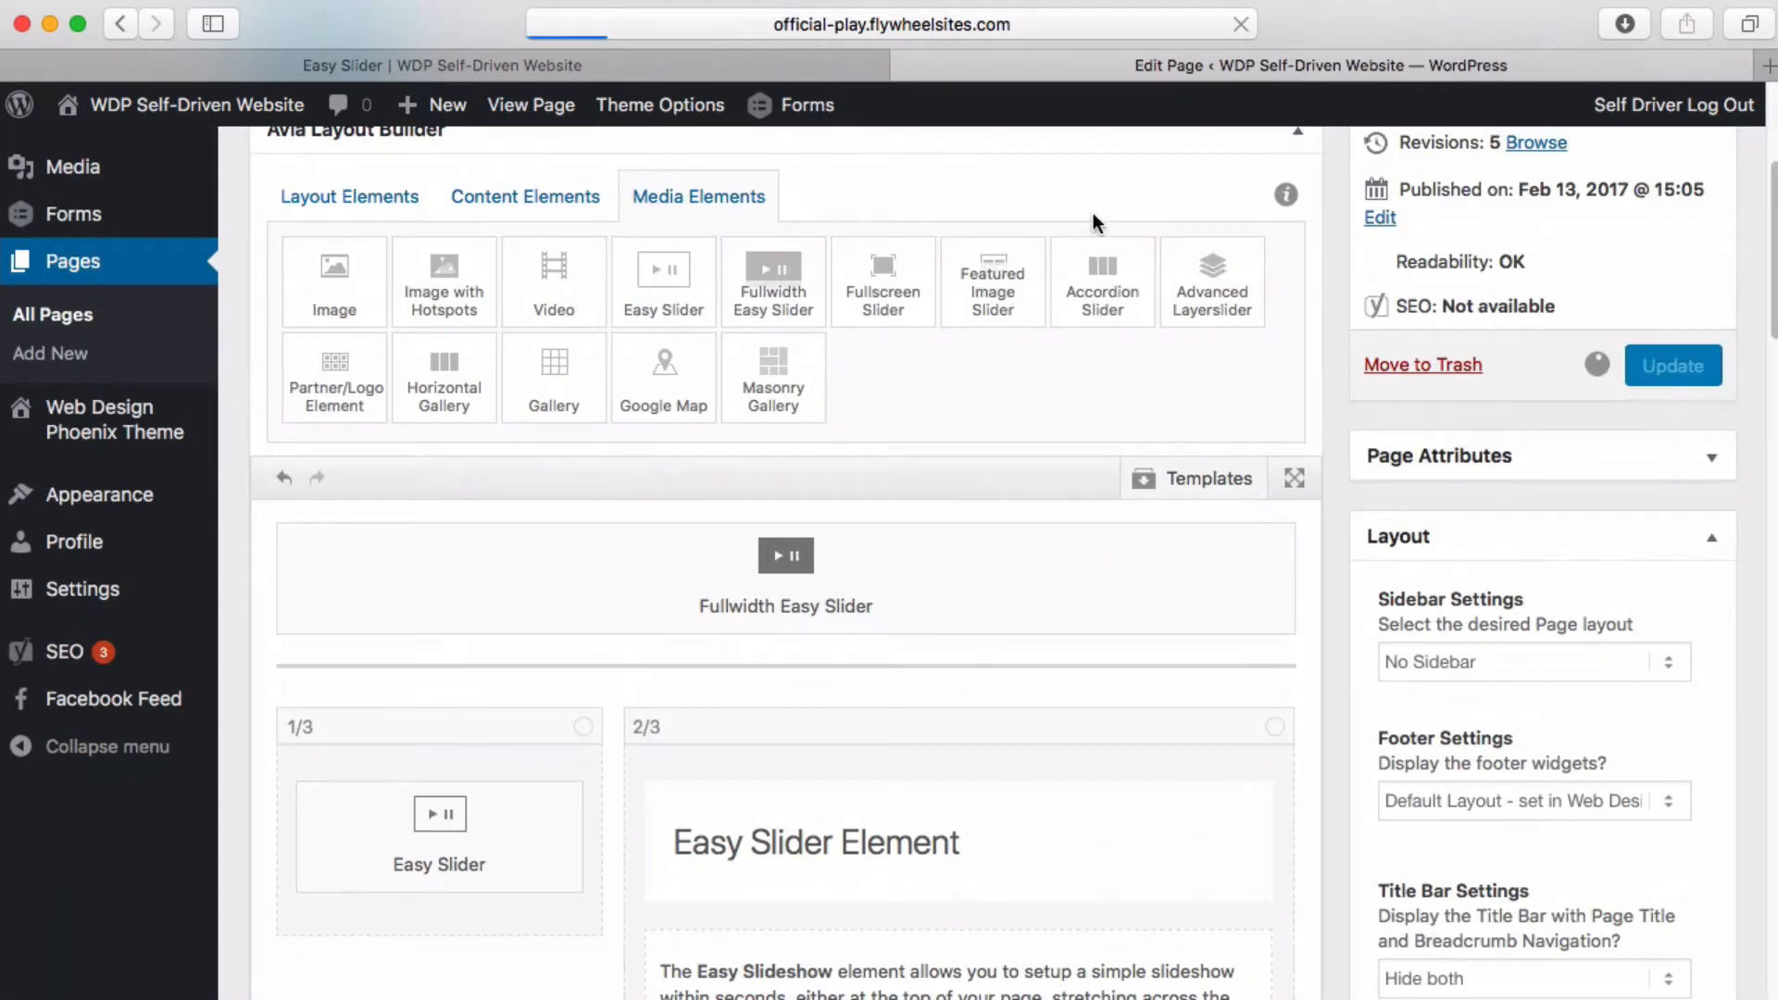
Reload the live Easy Slider page and page through the slideshow to check the first slide's caption
click(593, 67)
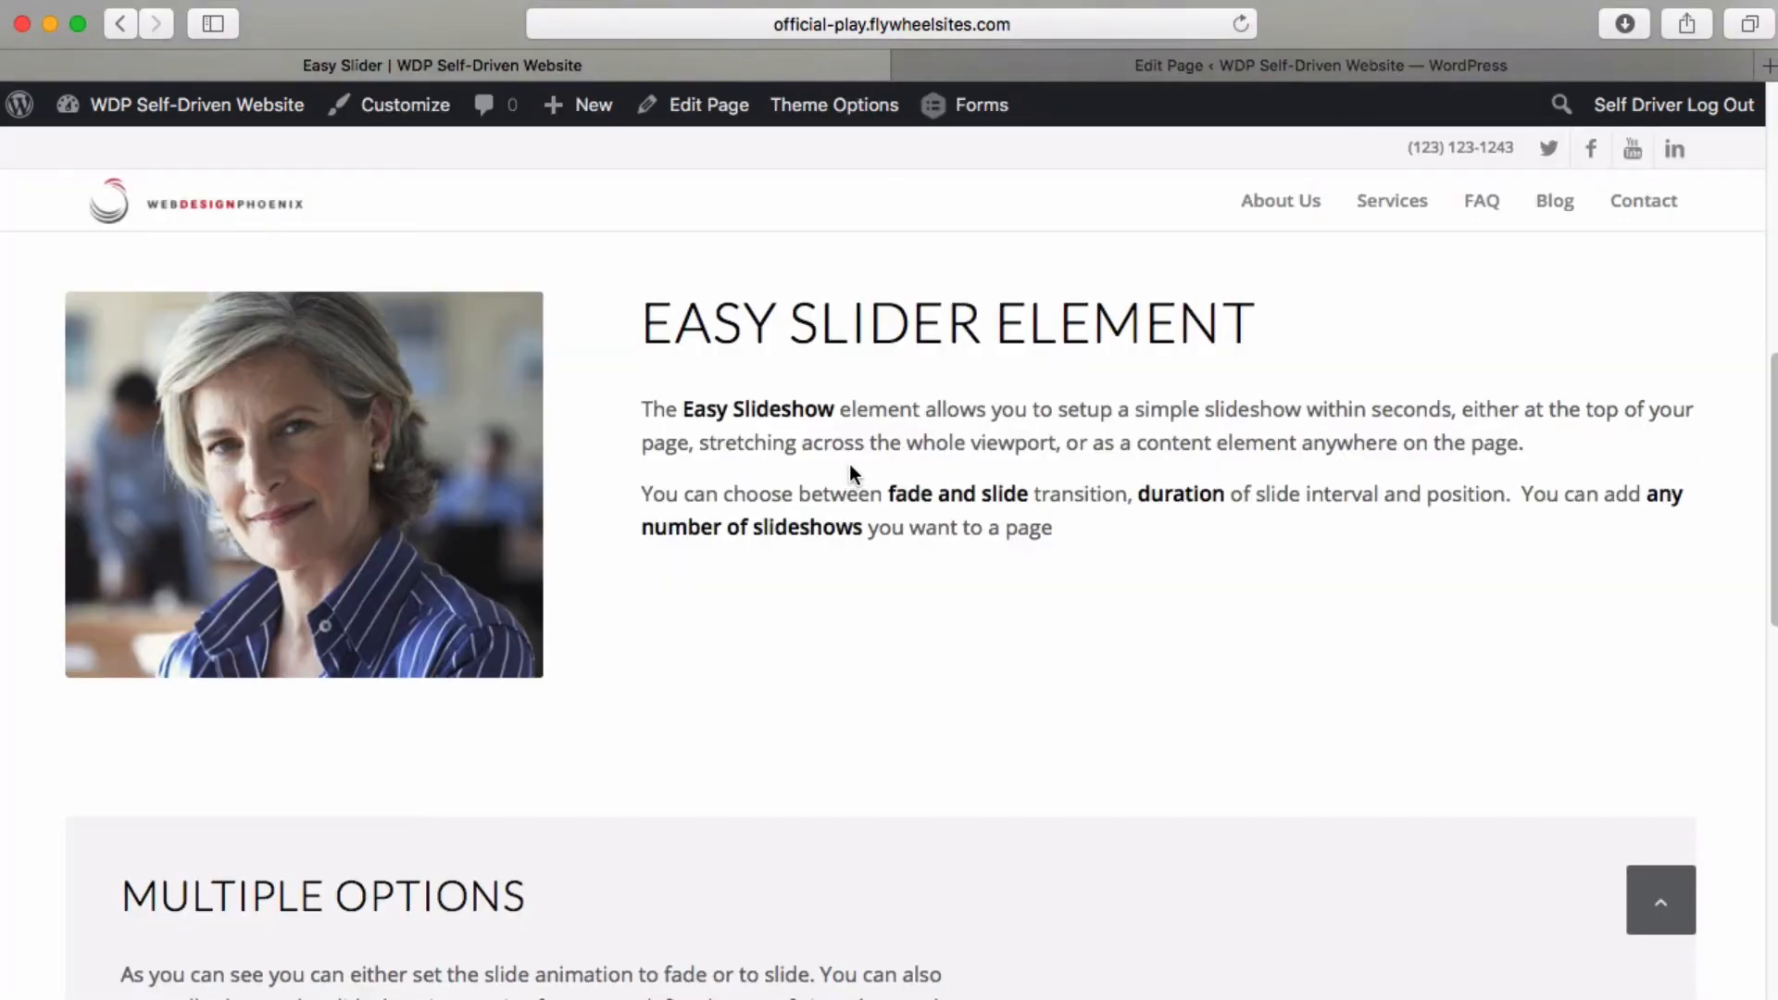
click(1241, 23)
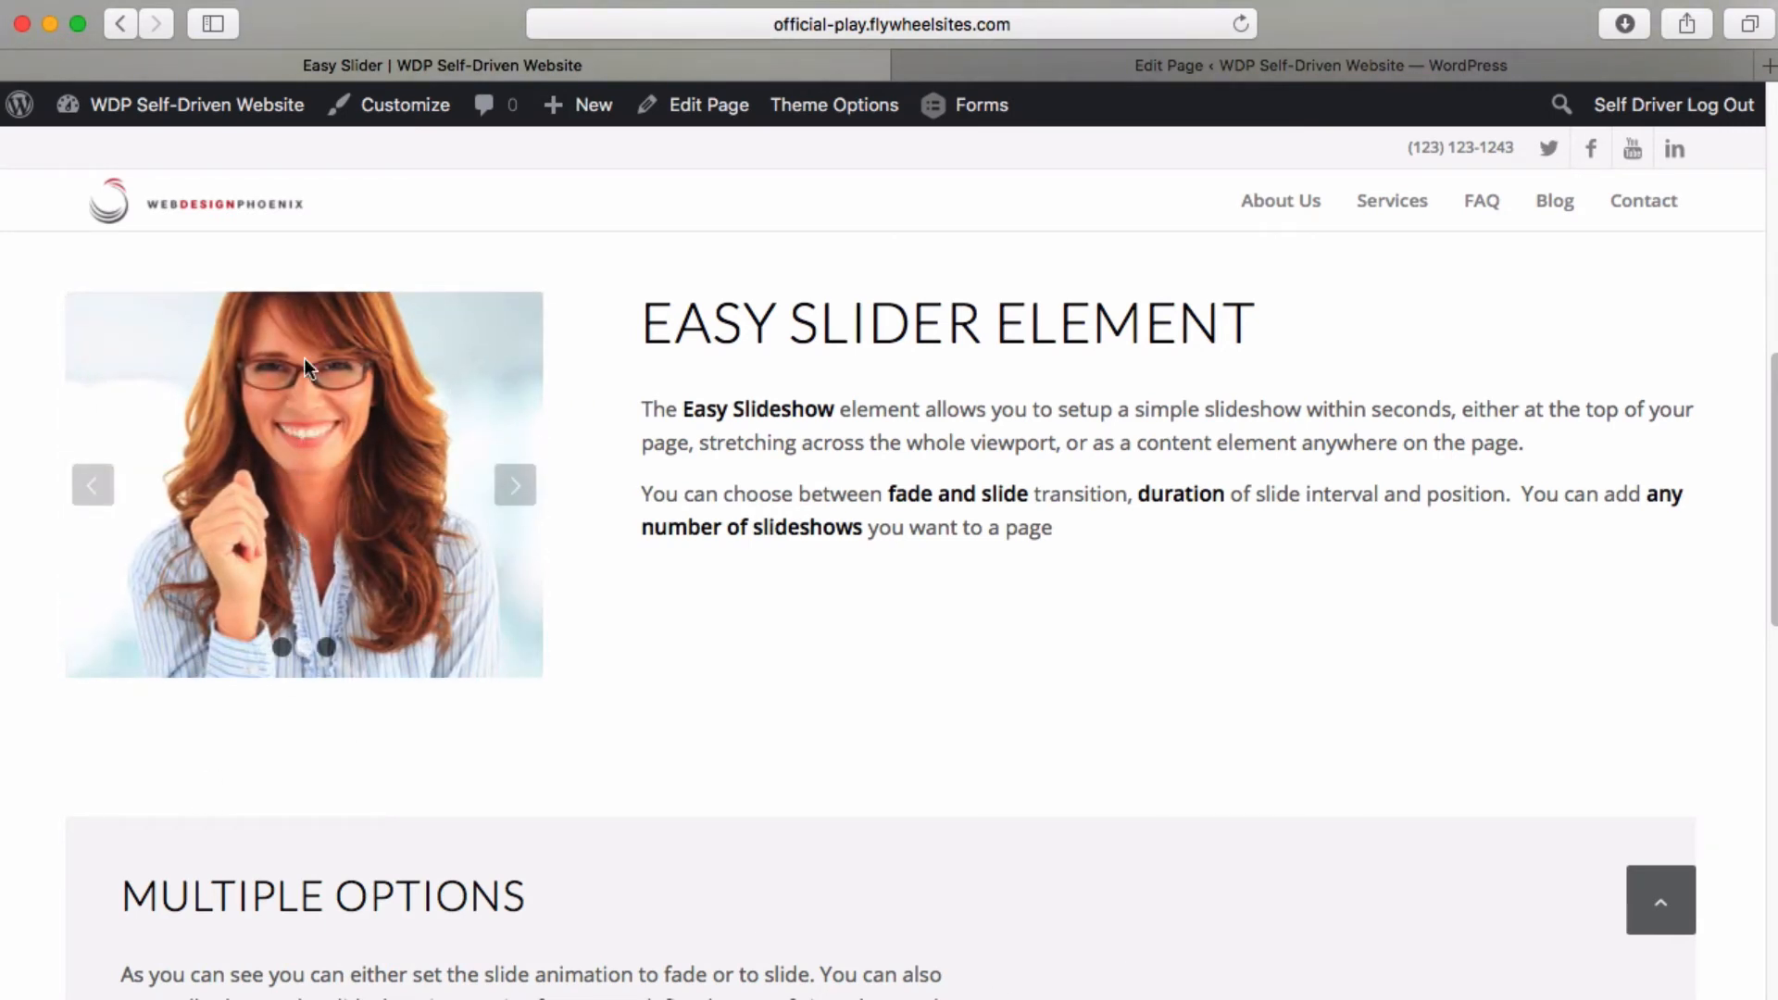
click(110, 486)
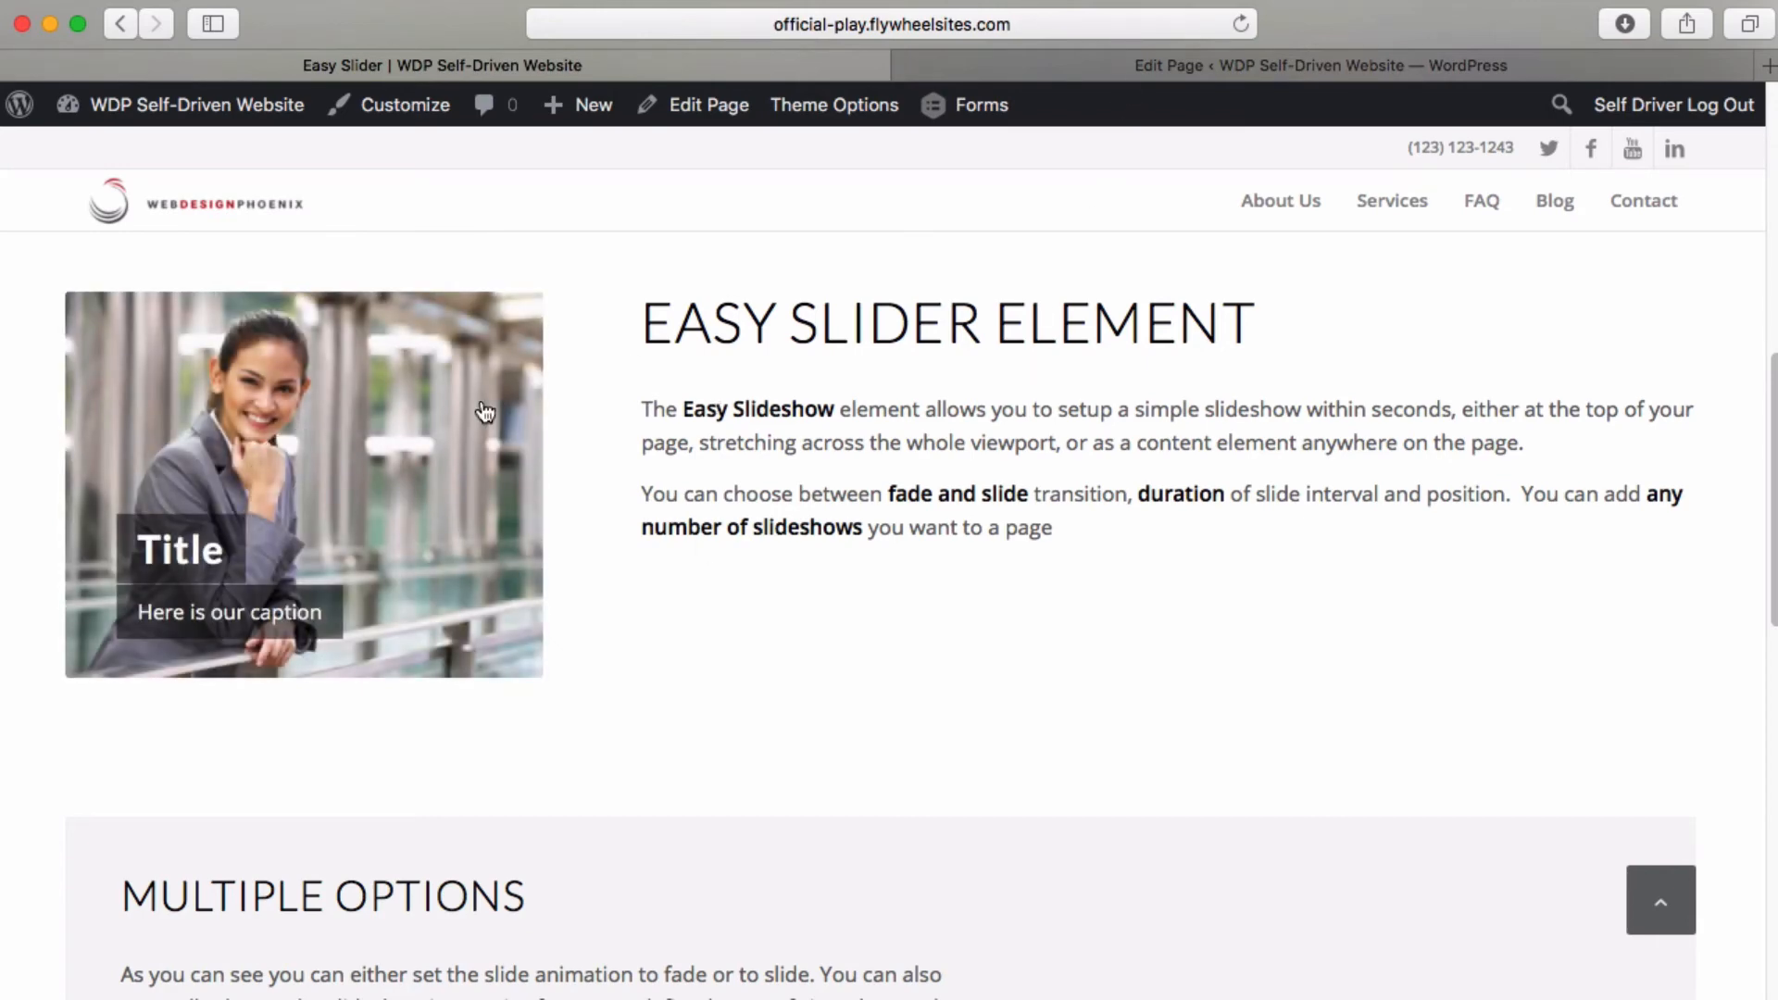
click(519, 487)
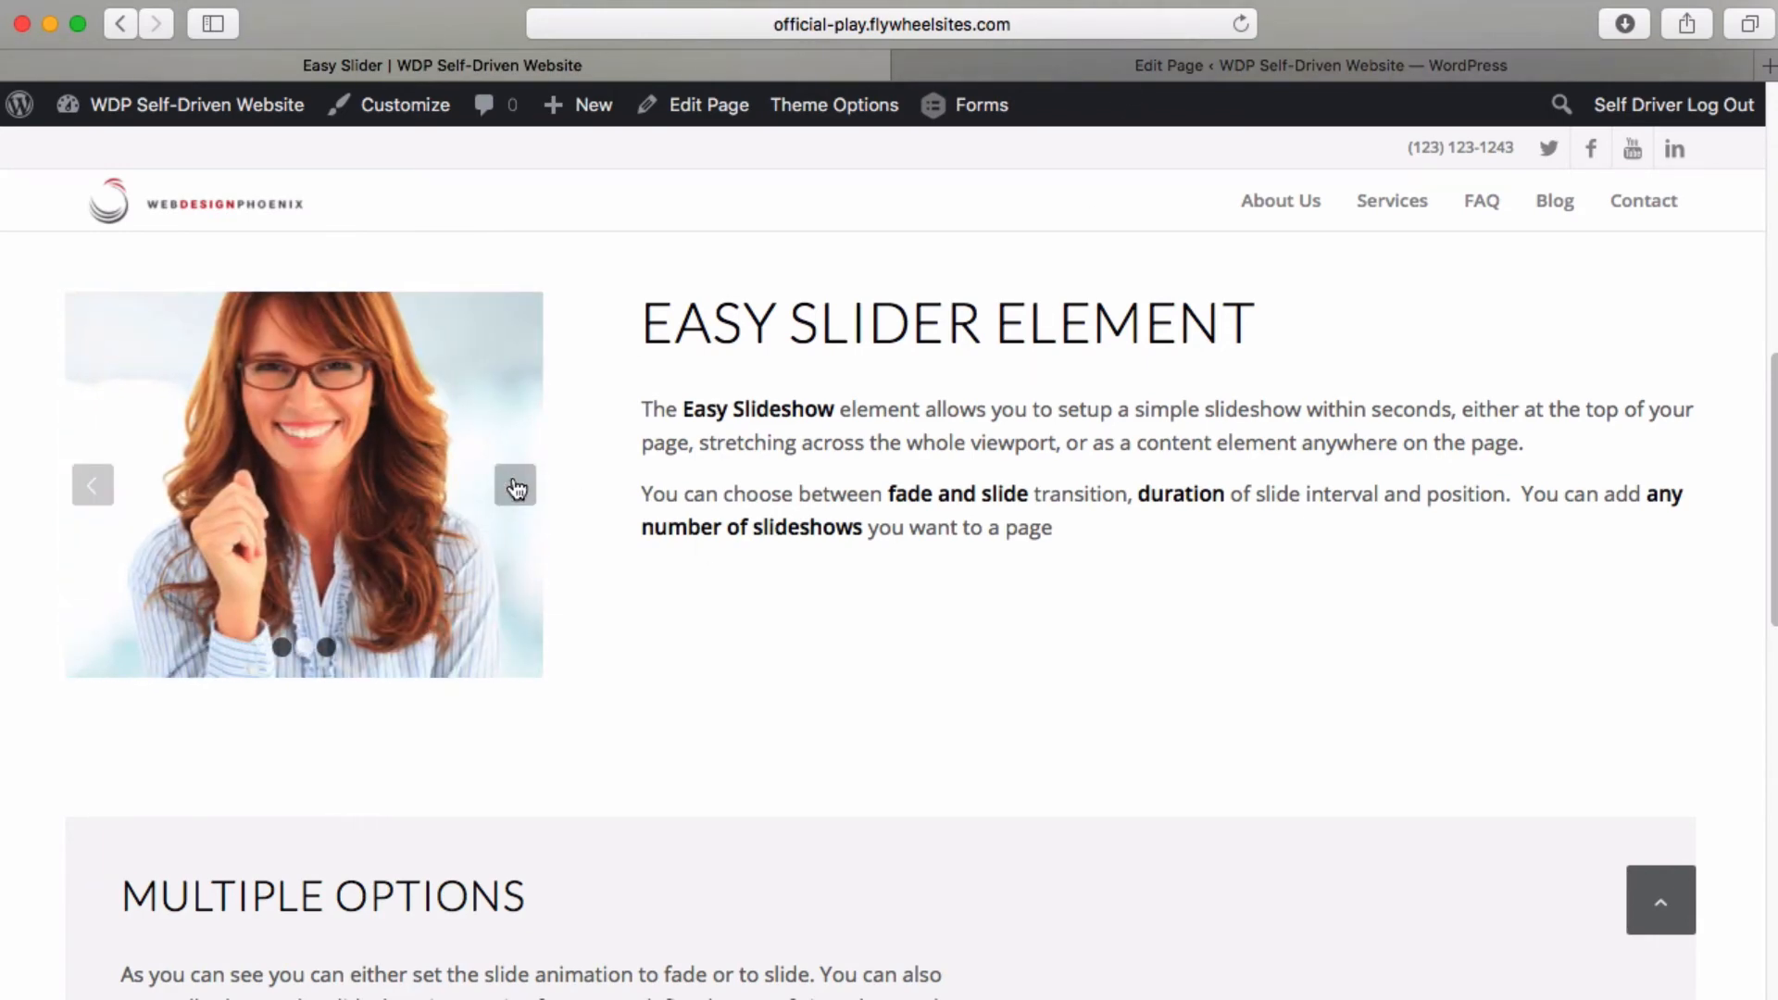
click(513, 486)
Return to the page editor, reopen the Easy Slider element in the 1/3 column and review its slideshow settings
click(1044, 61)
scroll(778, 599, down, 10)
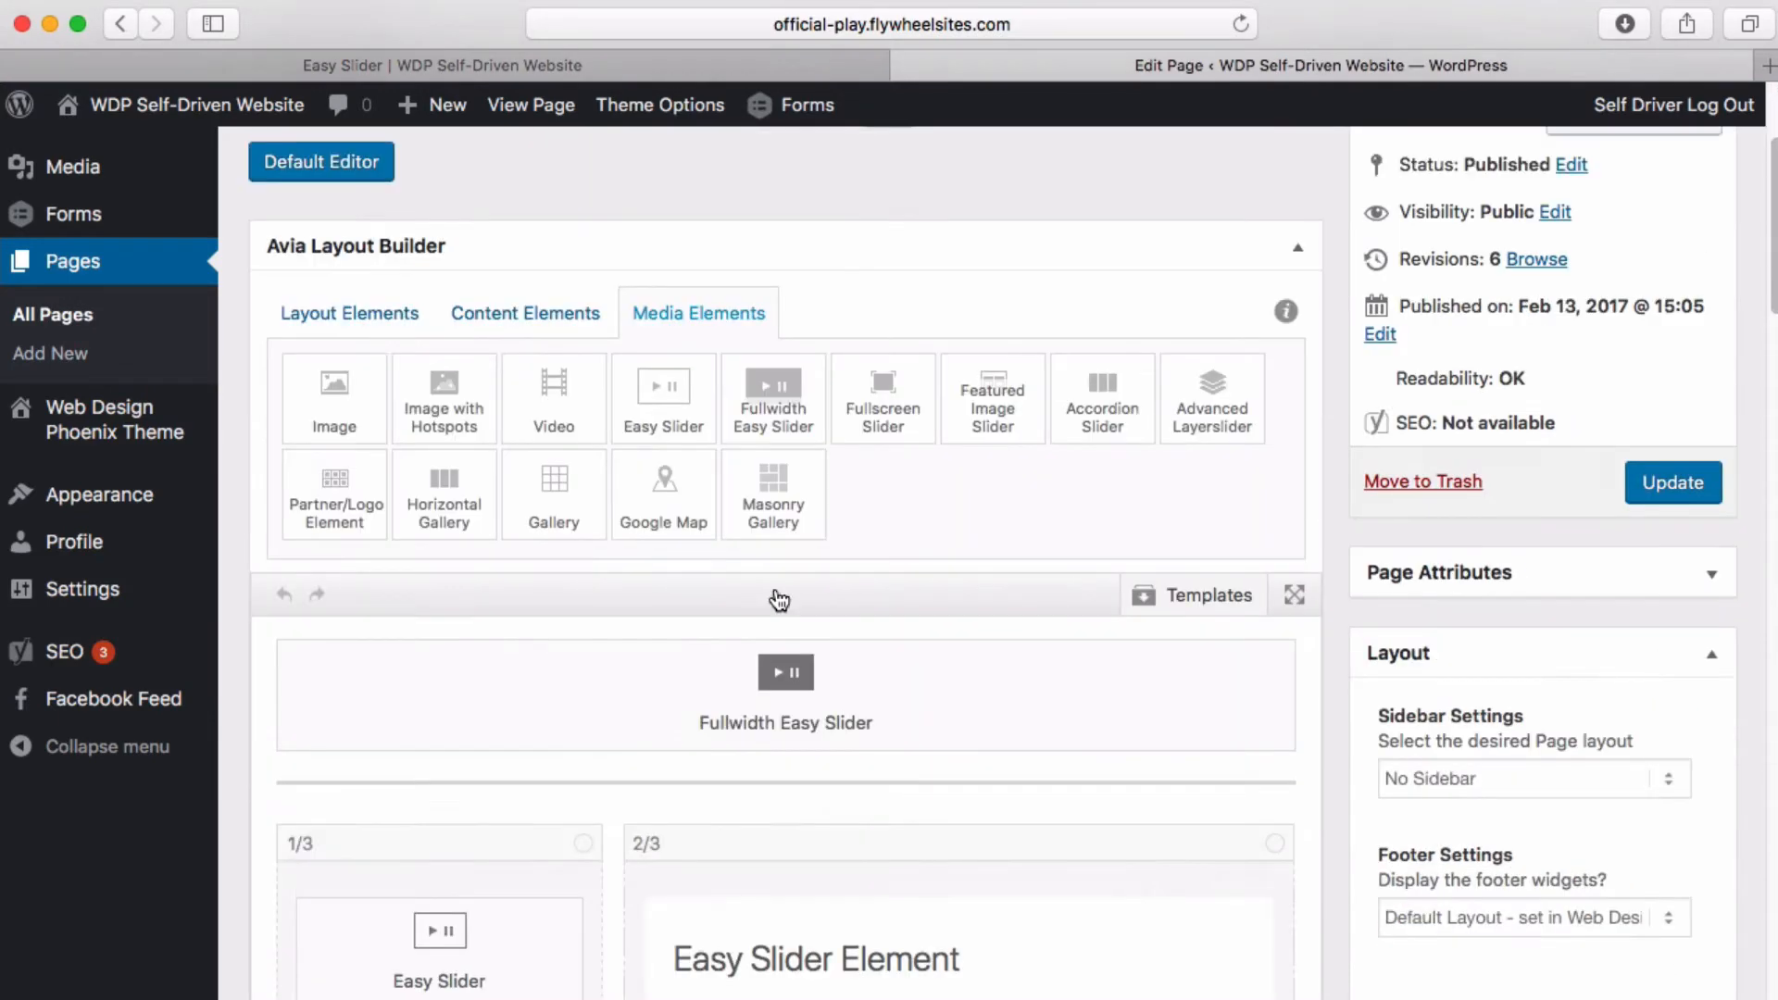
click(491, 515)
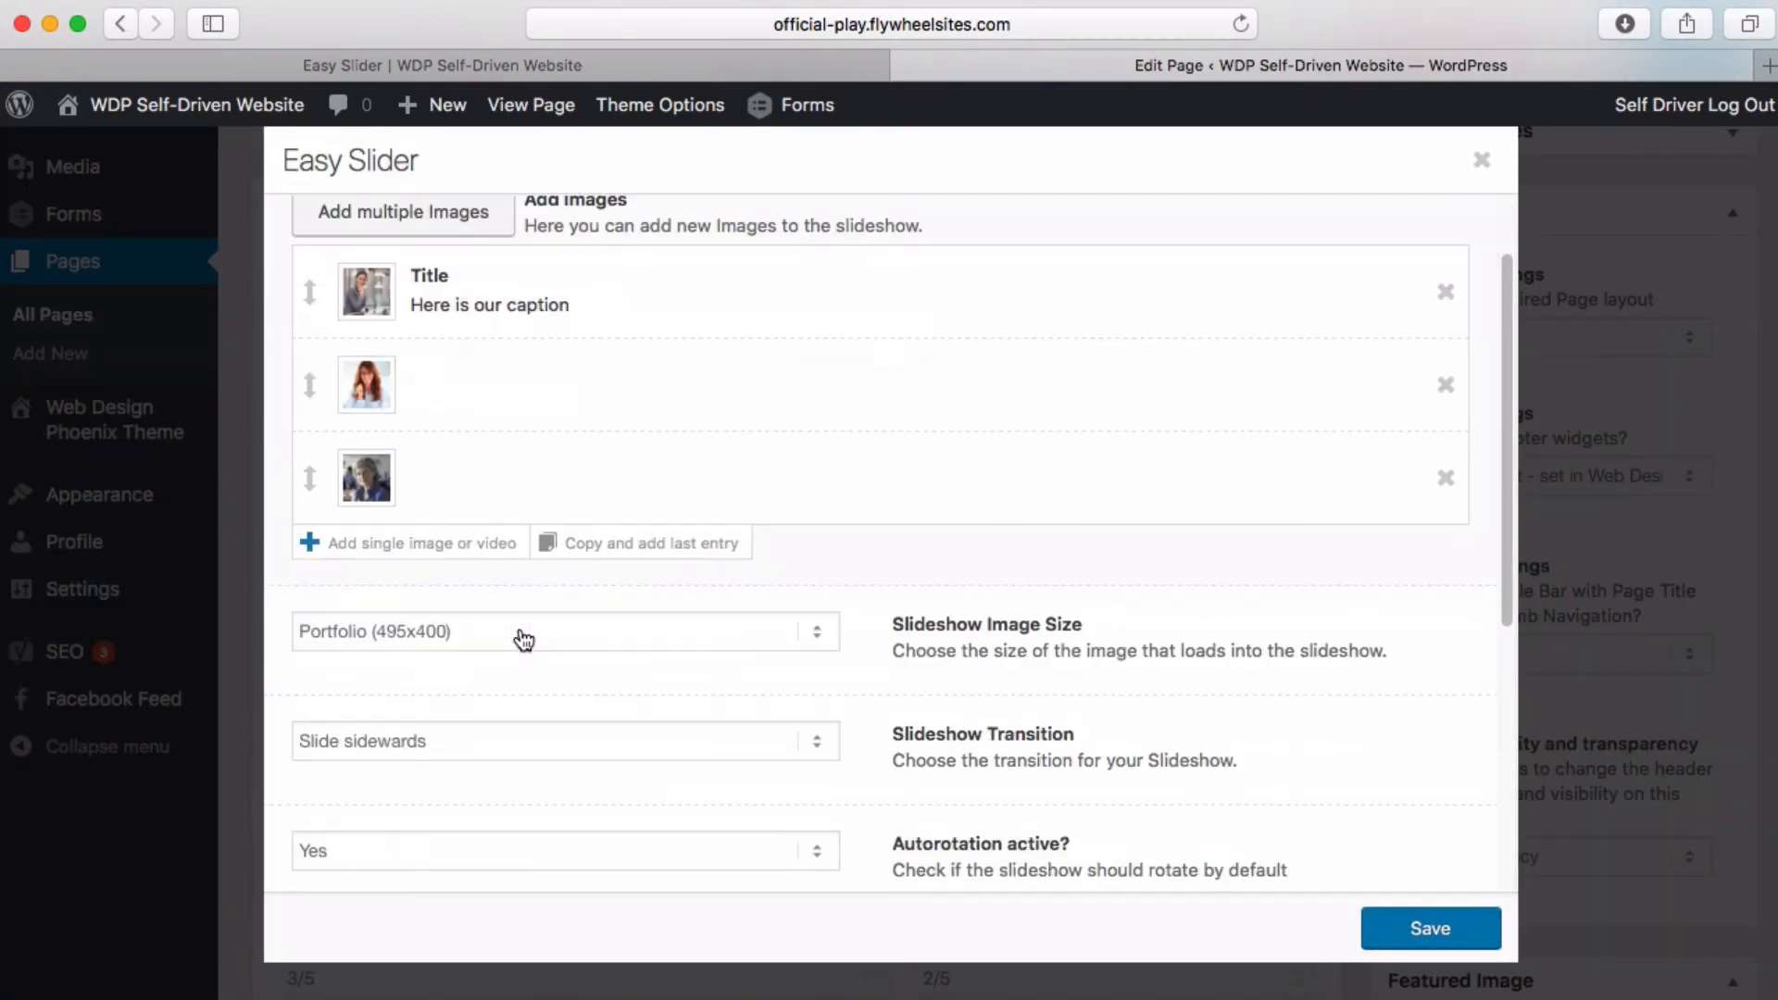
scroll(516, 636, down, 5)
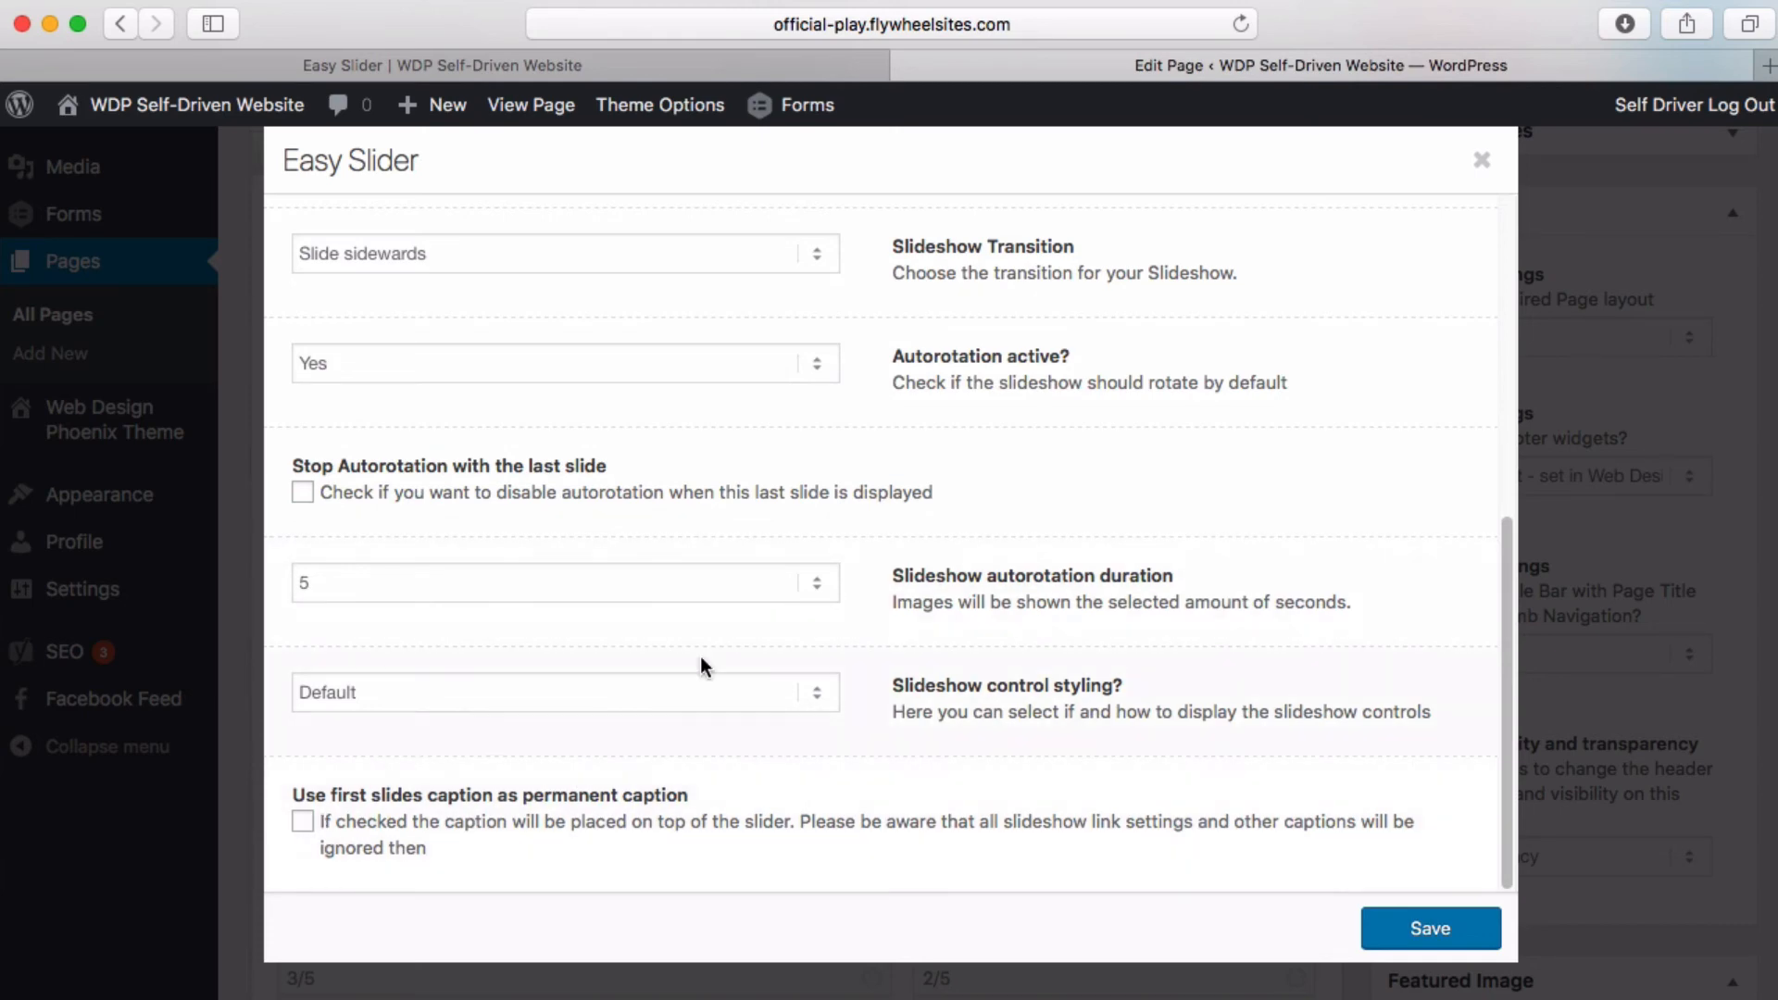
scroll(878, 537, up, 3)
scroll(878, 542, up, 3)
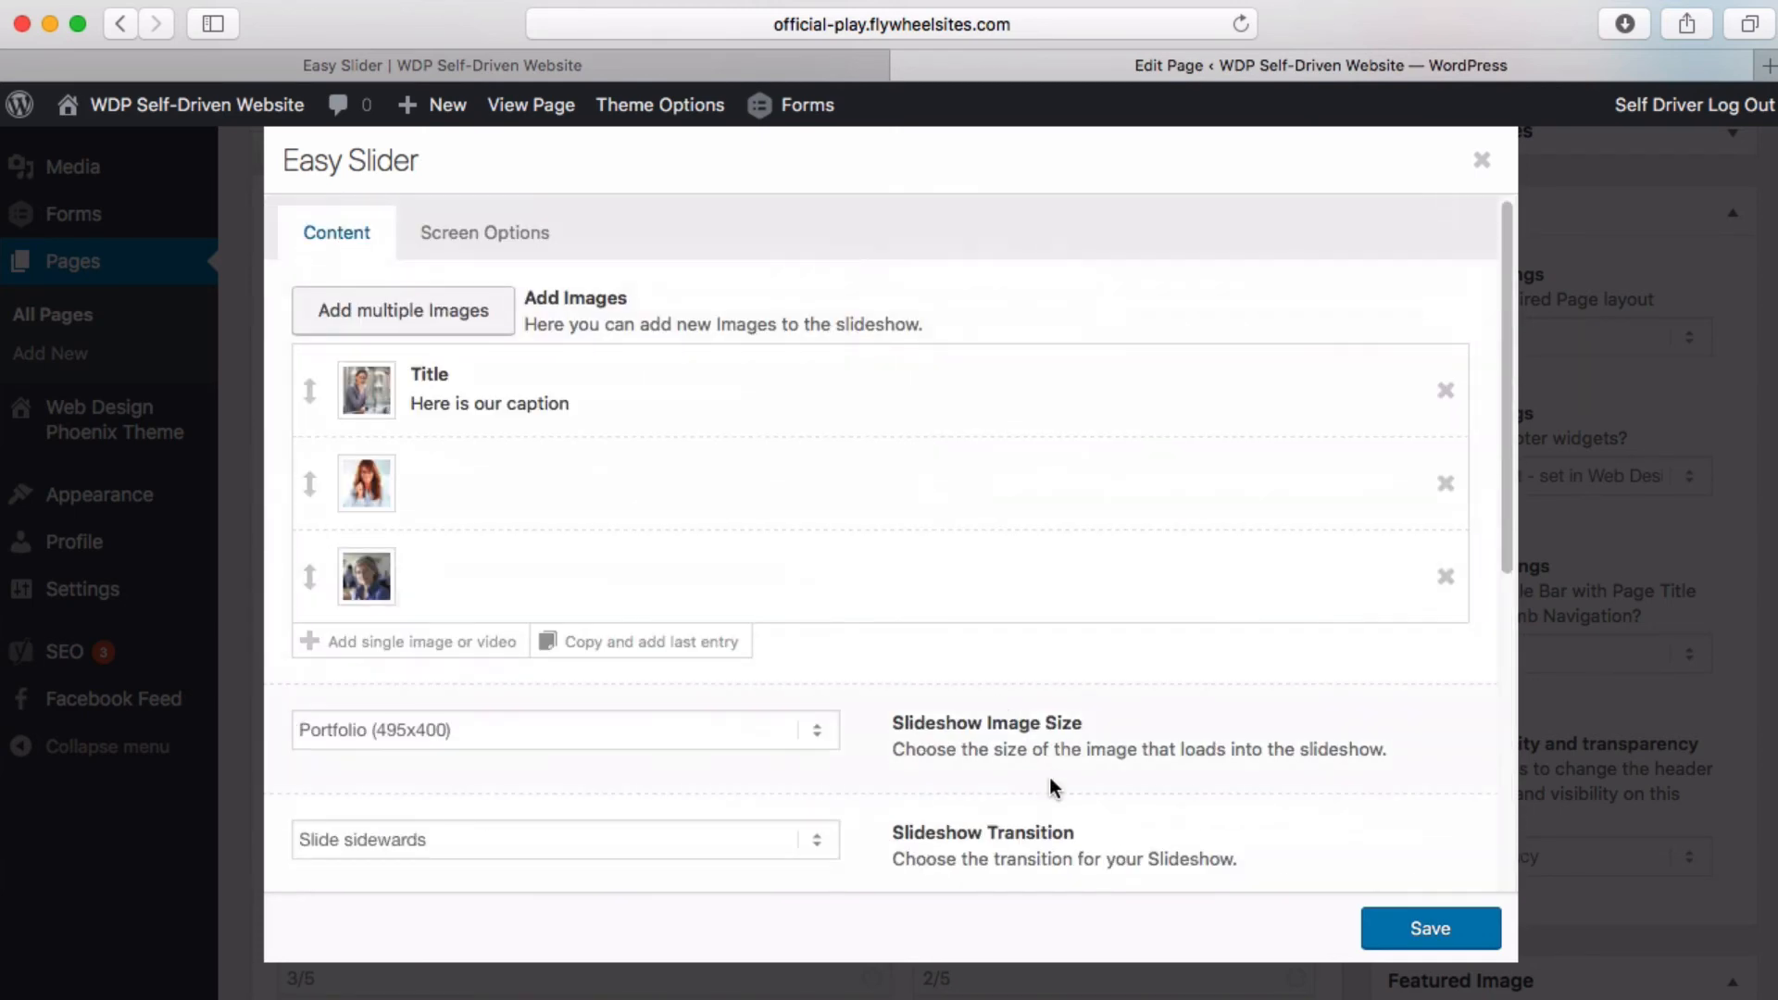